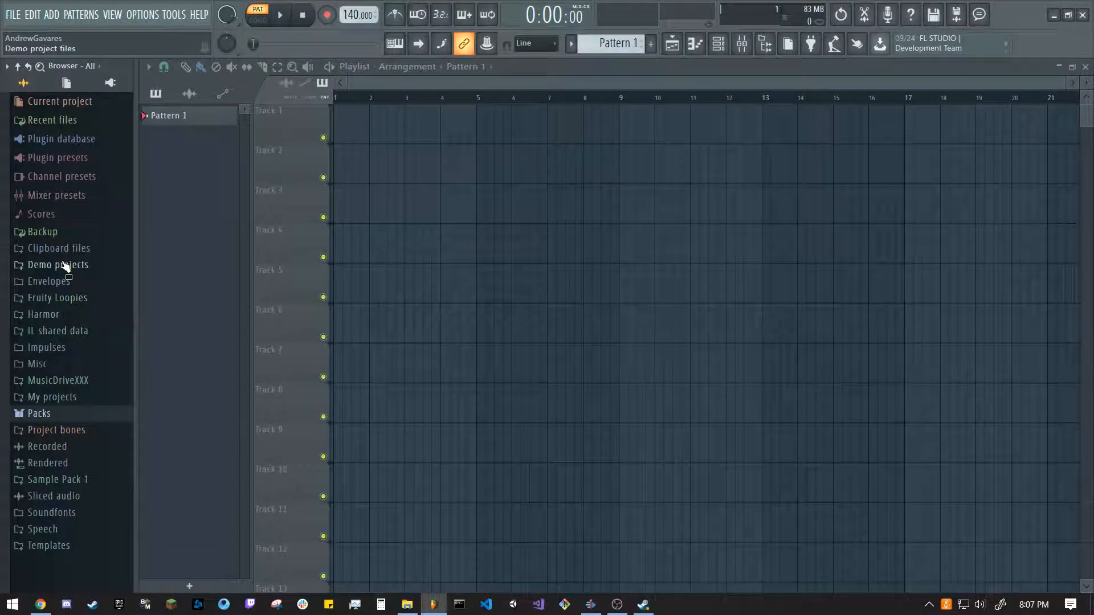
# Look through the Packs library, checking the Drums (ModeAudio), Instruments and Risers folders, and collapse it again.
pyautogui.click(40, 413)
pyautogui.click(50, 236)
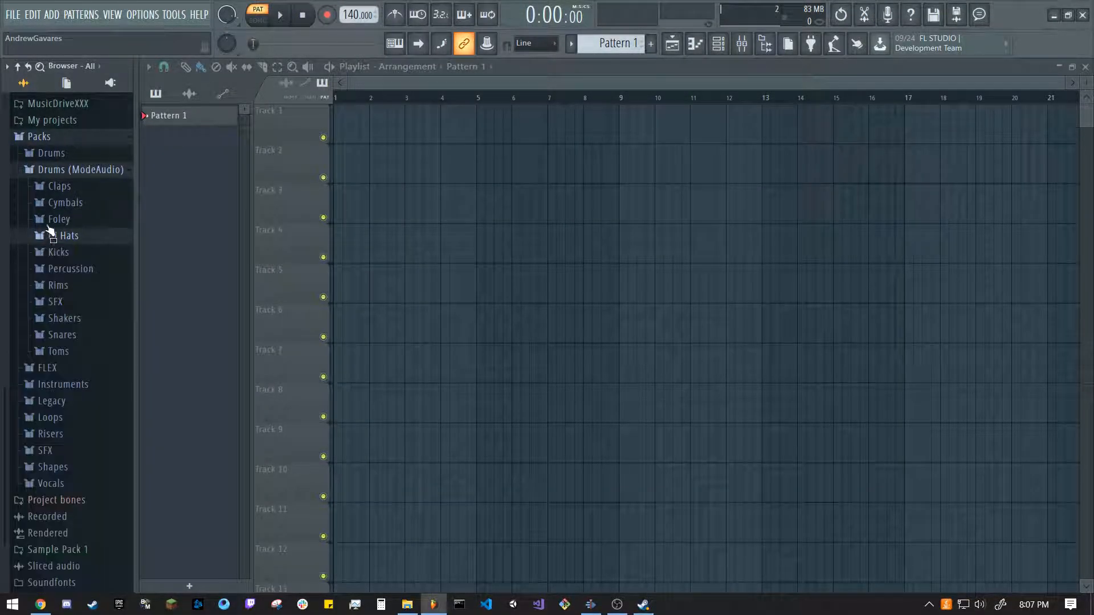
pyautogui.click(63, 169)
pyautogui.click(60, 356)
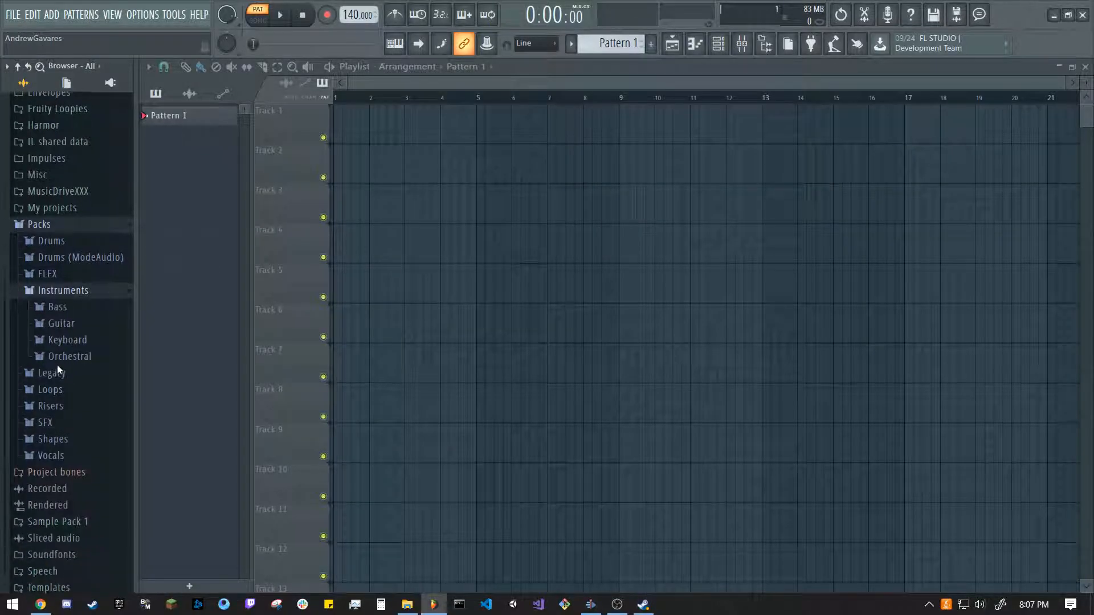
pyautogui.click(66, 404)
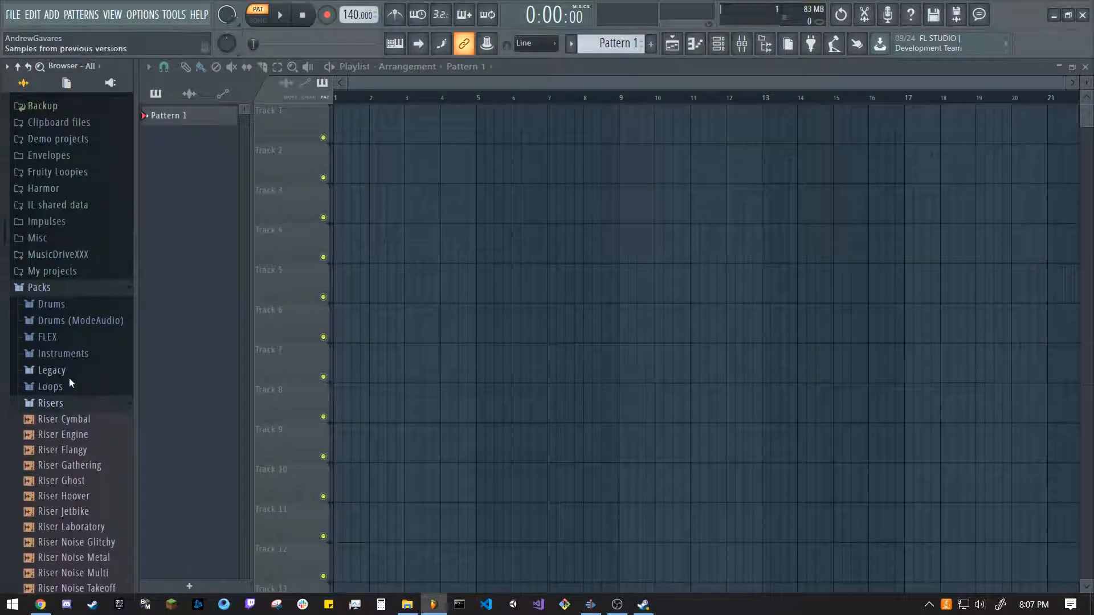
pyautogui.click(73, 388)
pyautogui.scroll(3, 77, 392)
pyautogui.click(64, 415)
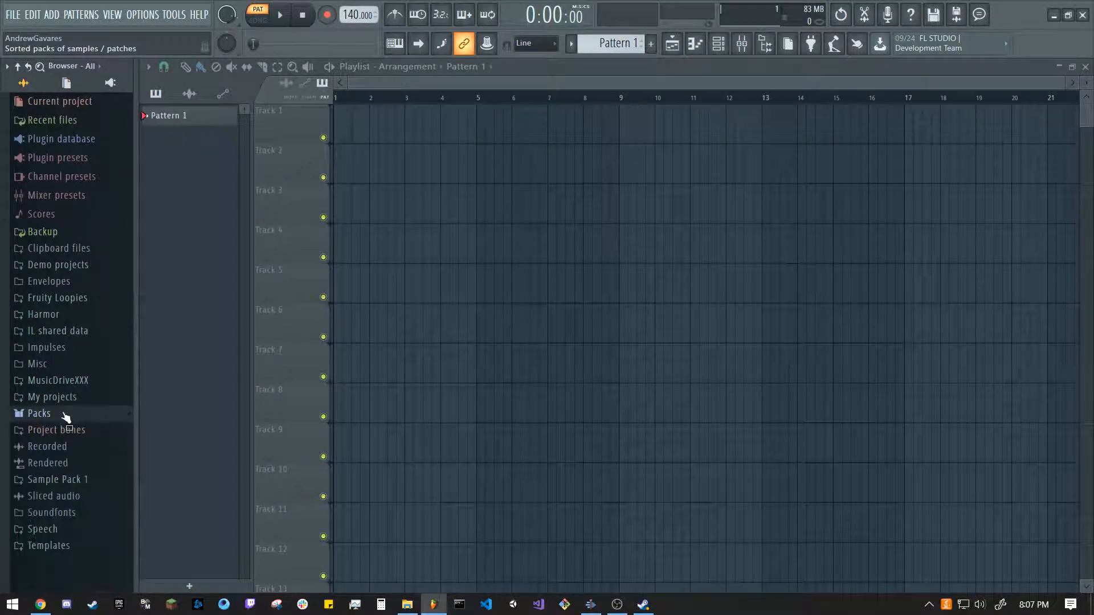
# Look through the Plugin database generators, including the Synth special plugins, and collapse the database again.
pyautogui.click(57, 139)
pyautogui.click(54, 174)
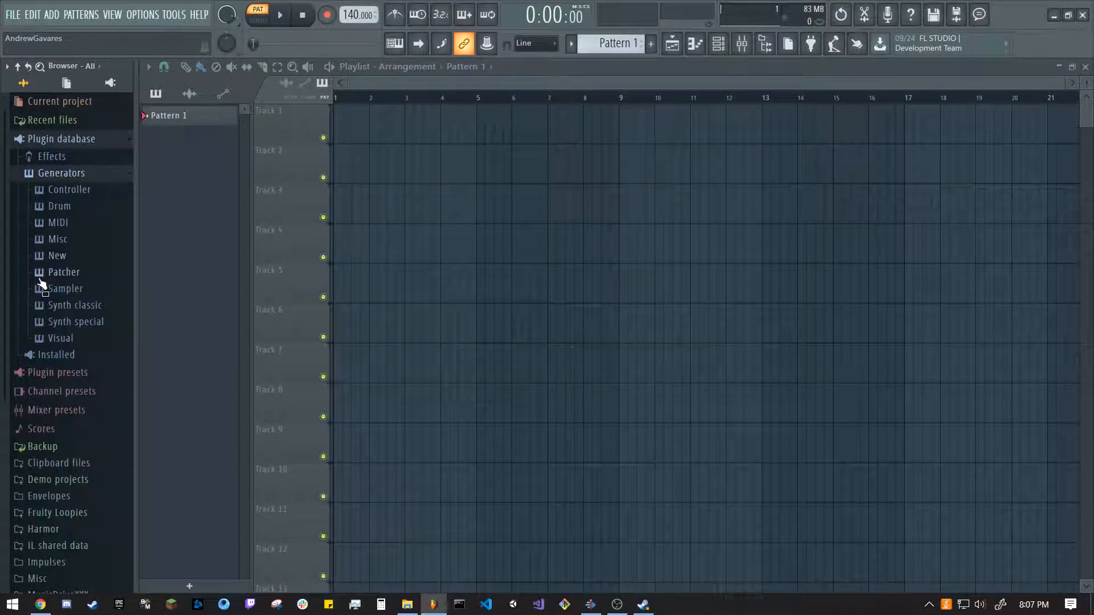
pyautogui.click(58, 323)
pyautogui.scroll(-6, 62, 357)
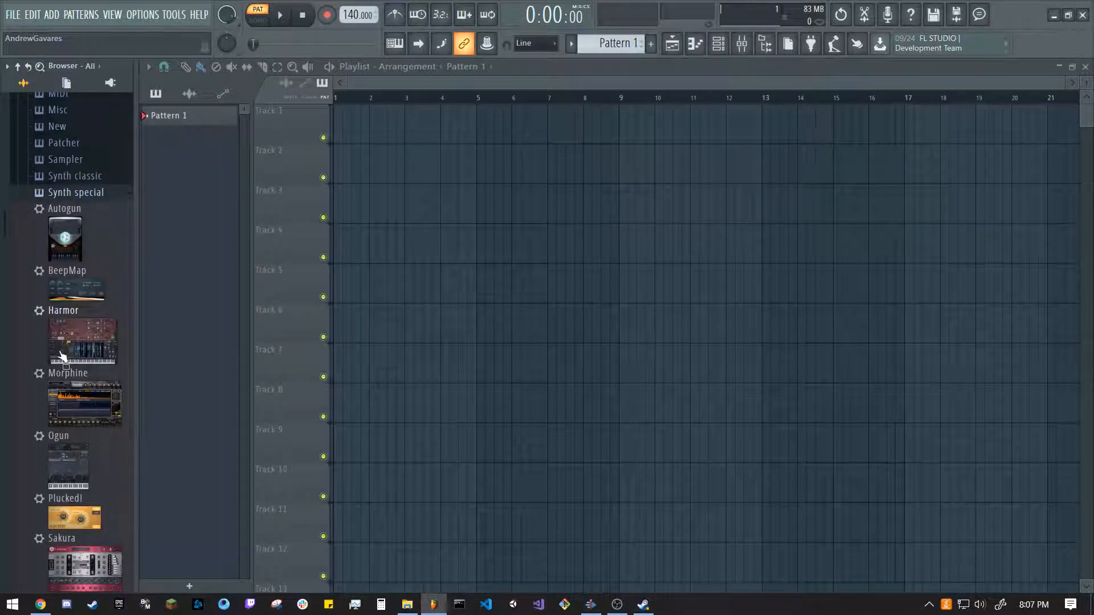
pyautogui.scroll(5, 62, 352)
pyautogui.click(63, 282)
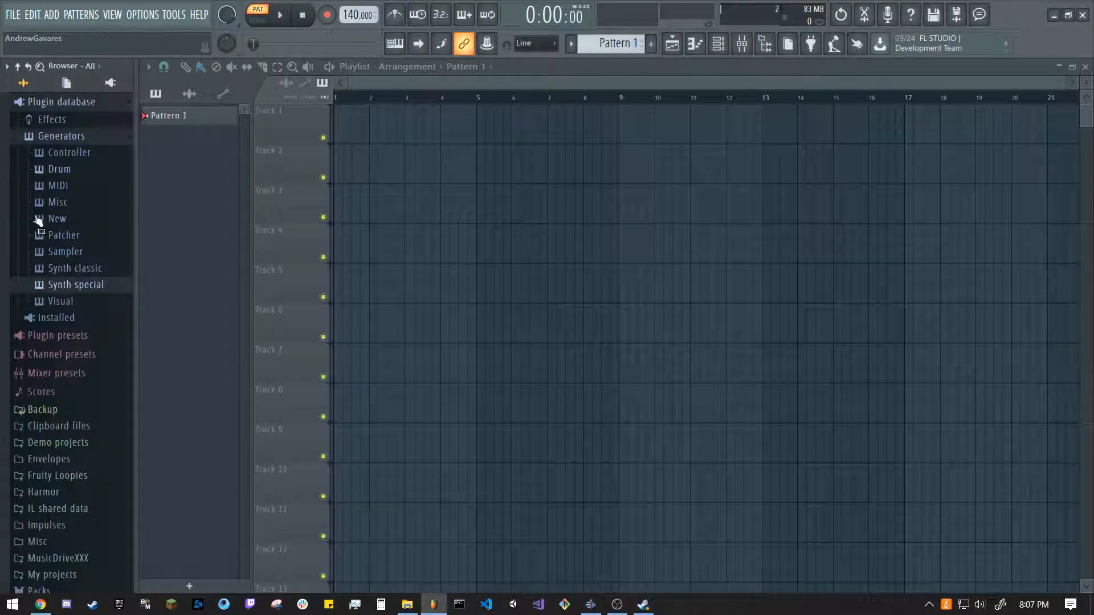
pyautogui.click(60, 140)
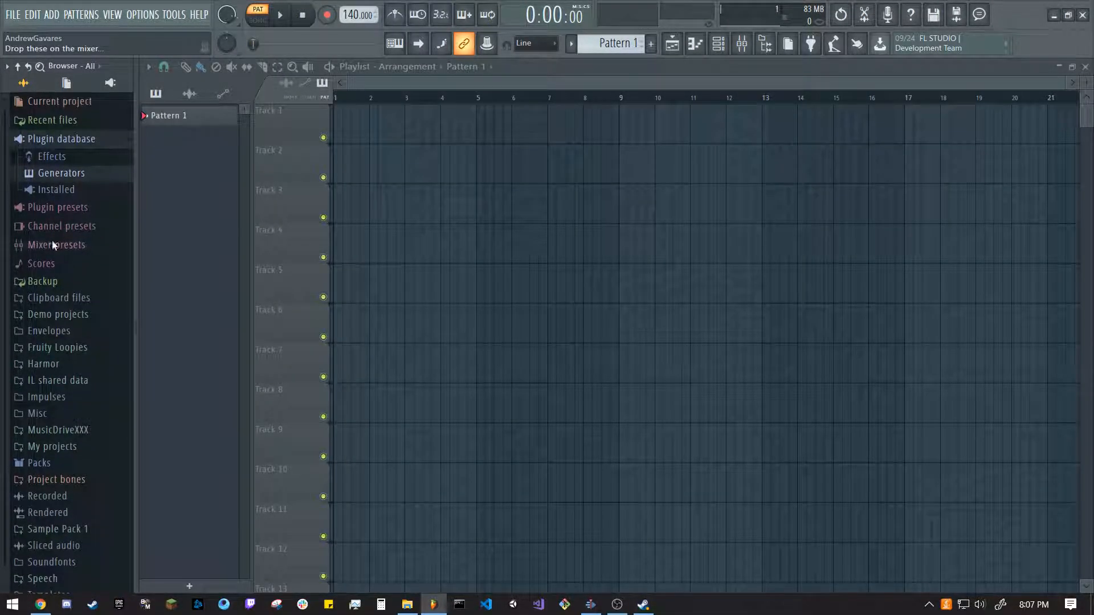
pyautogui.click(32, 139)
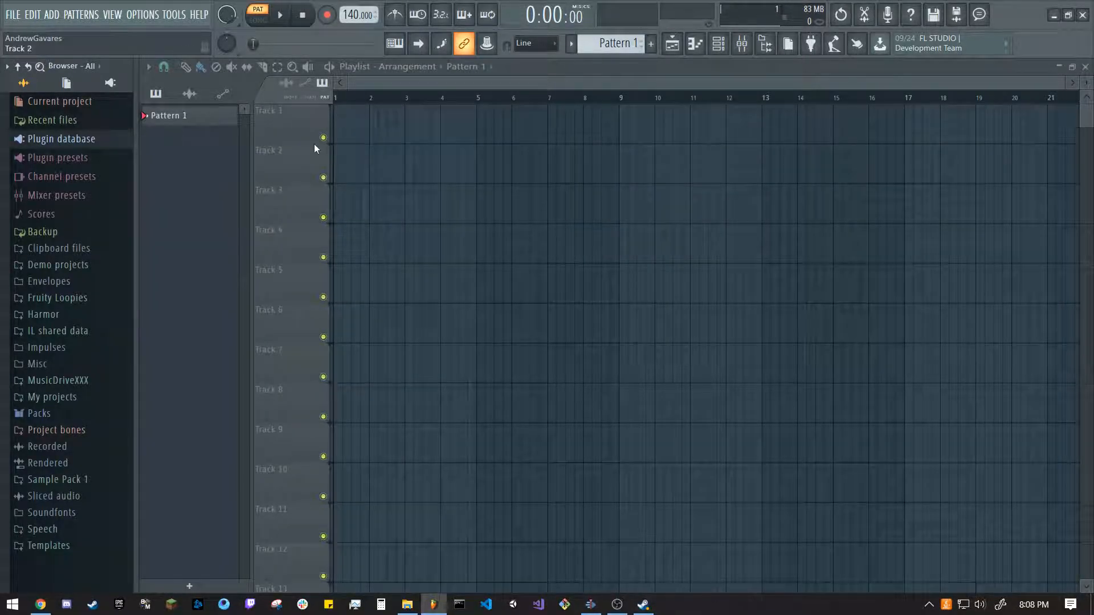
pyautogui.click(11, 15)
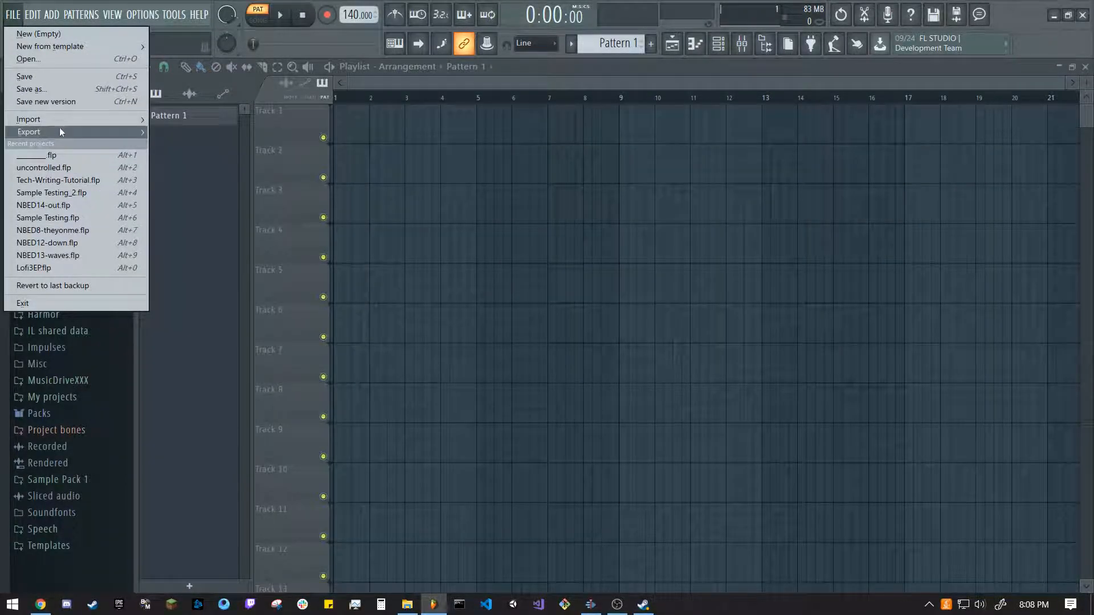
pyautogui.click(50, 23)
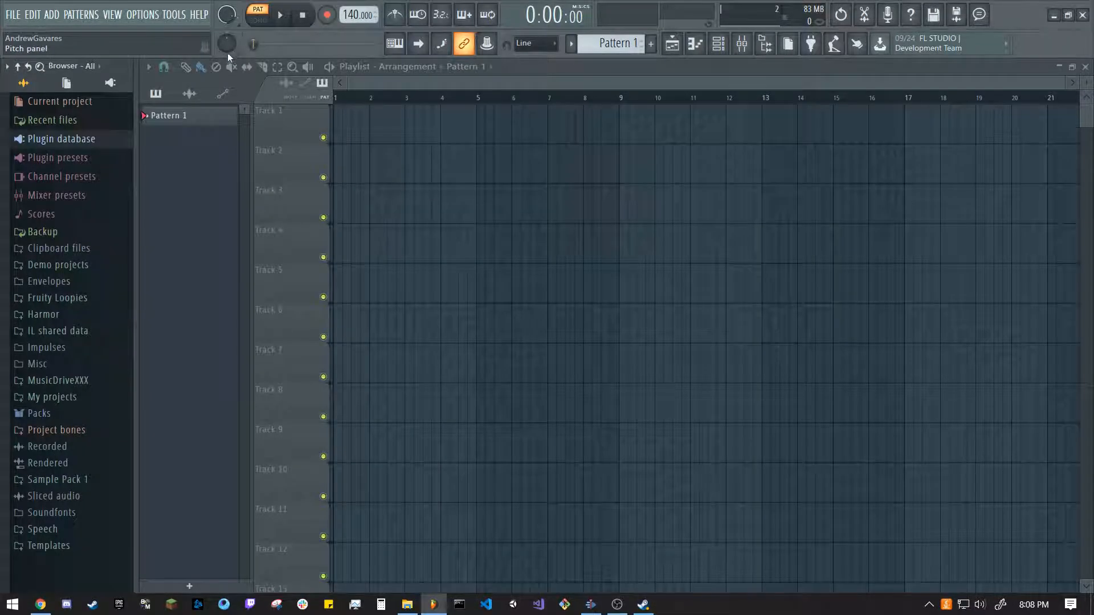
# Try the song and pattern mode toggle, and start and stop playback of the empty pattern.
pyautogui.click(264, 26)
pyautogui.click(263, 17)
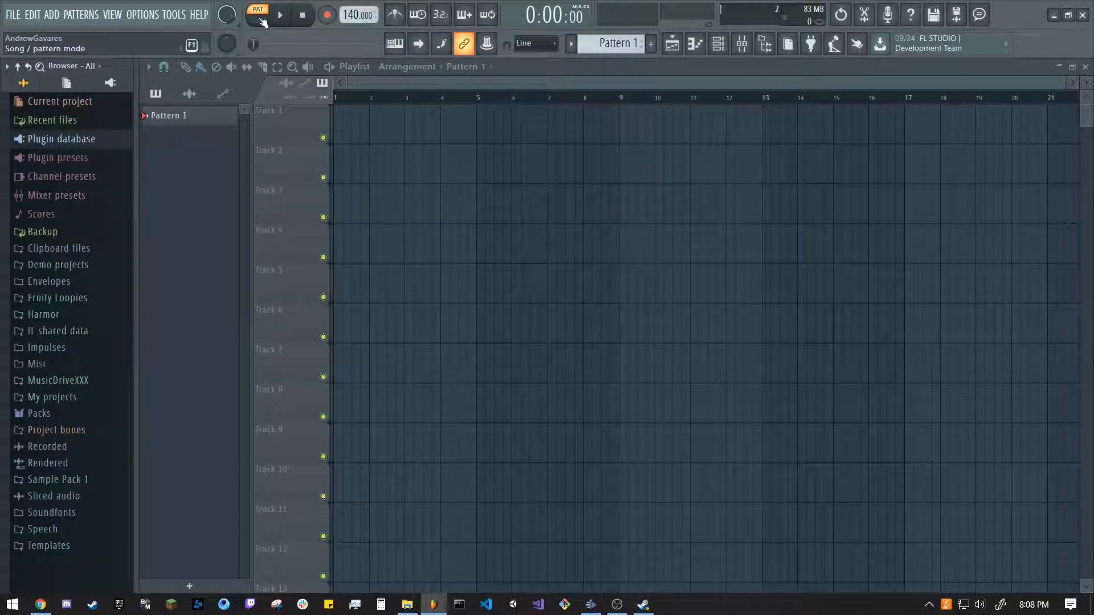
pyautogui.click(279, 17)
pyautogui.click(279, 17)
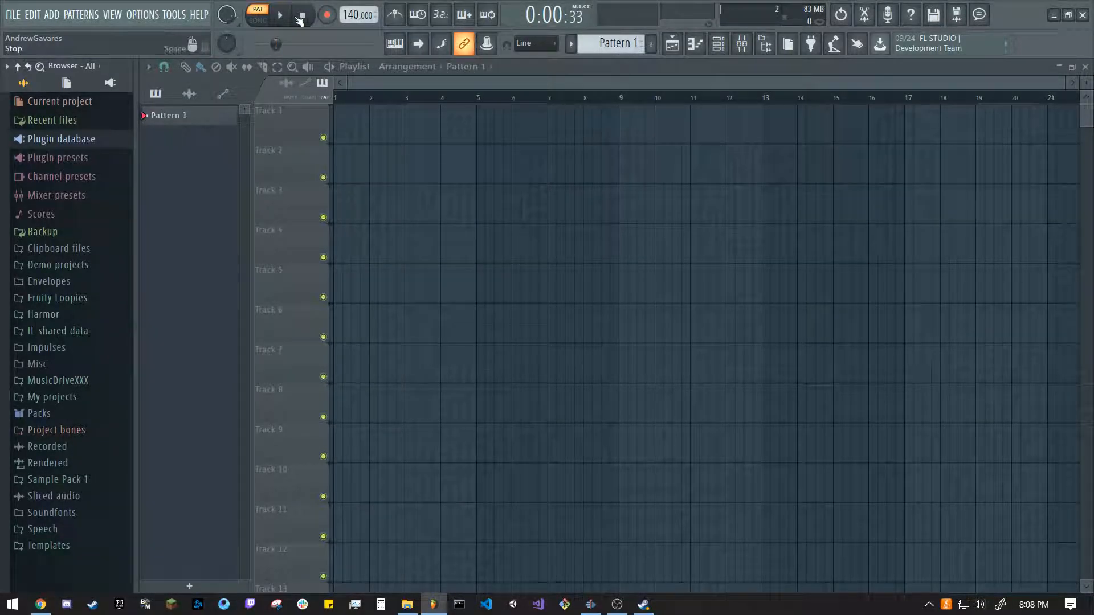
pyautogui.click(303, 17)
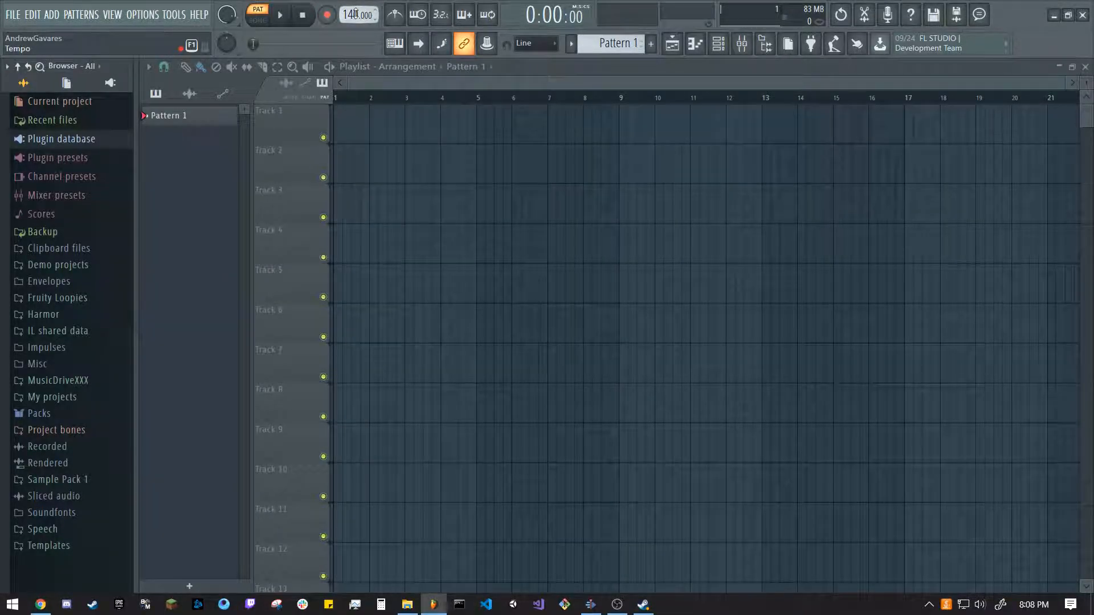
# Try out the tempo control and toggle the typing-keyboard-to-piano mode on and off.
pyautogui.moveTo(355, 14); pyautogui.dragTo(355, 34)
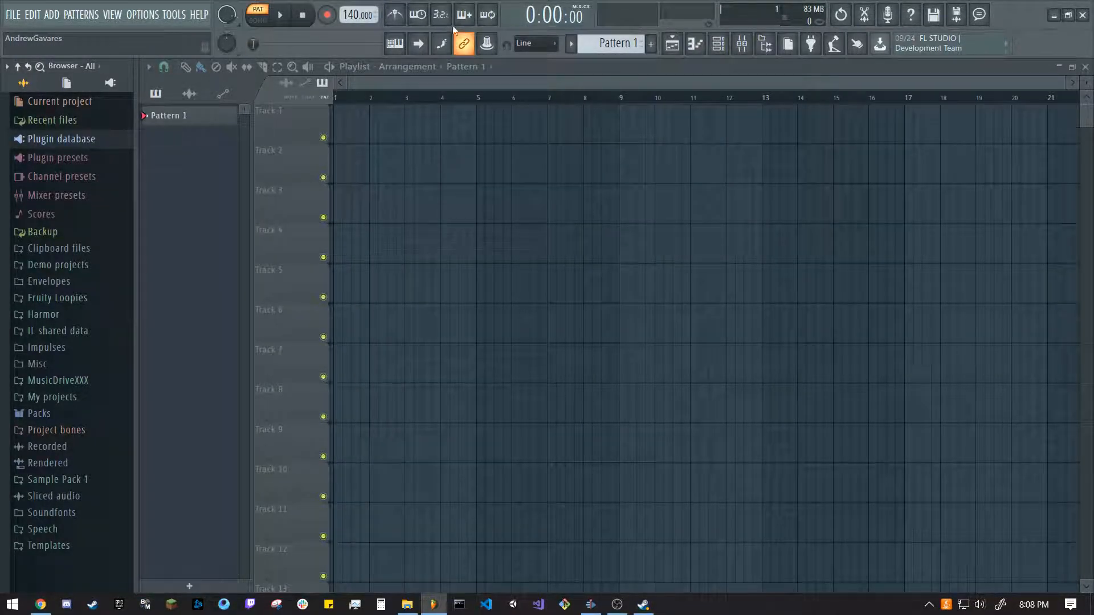
pyautogui.click(398, 48)
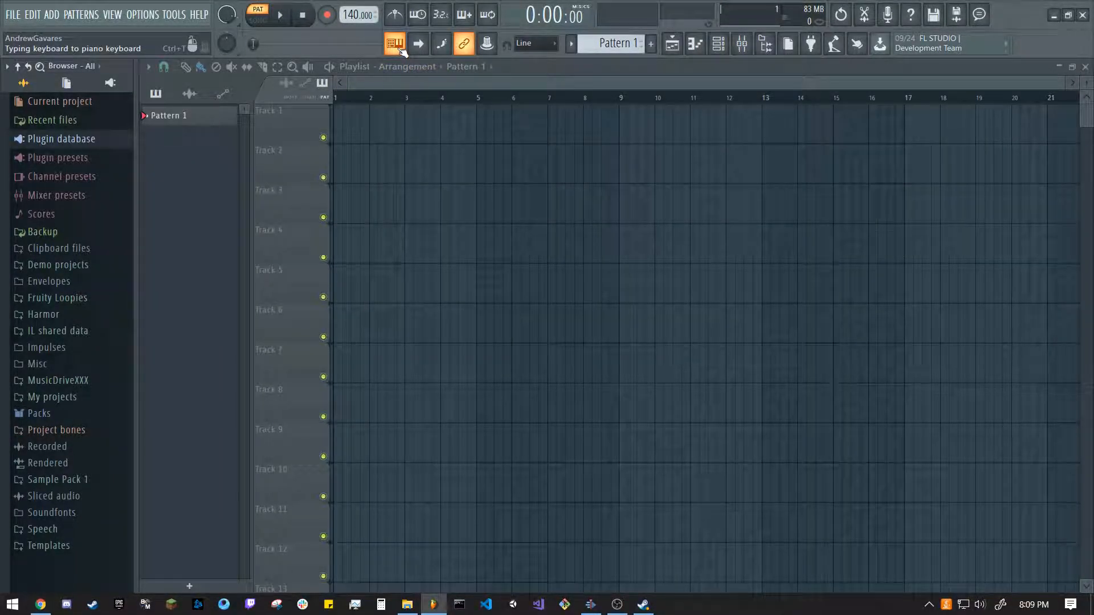
pyautogui.click(401, 51)
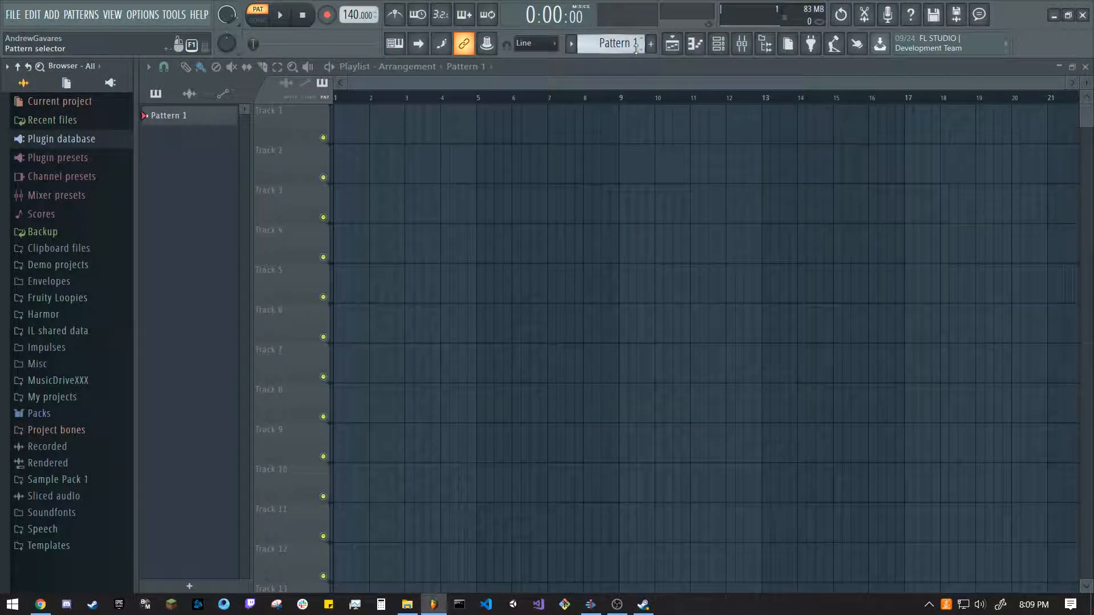
pyautogui.click(606, 45)
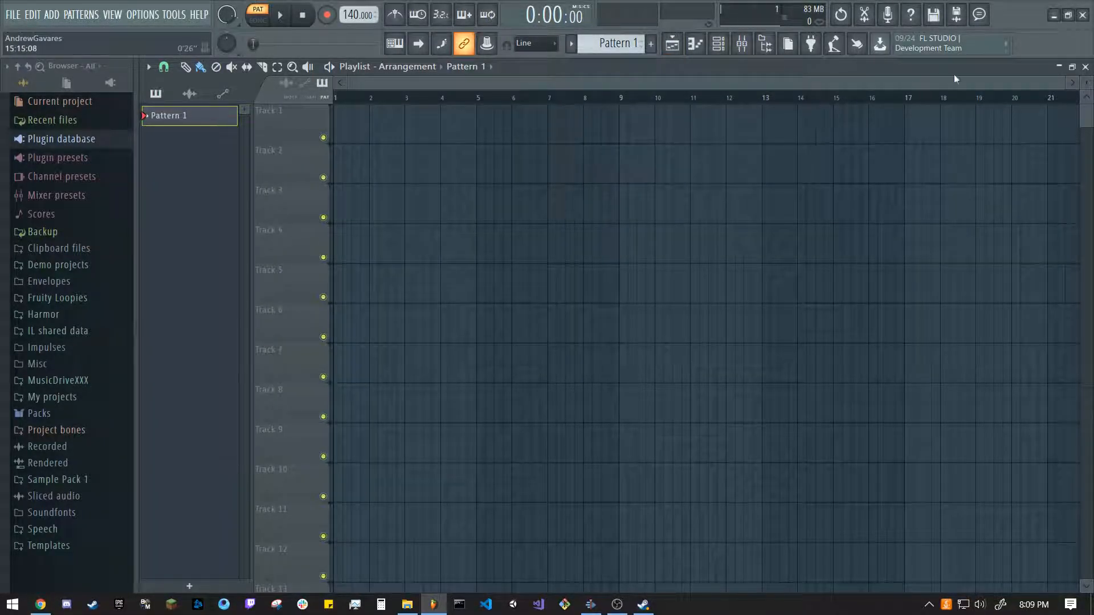
# Make the playlist a floating window, move it around the workspace and maximise it again.
pyautogui.click(1072, 68)
pyautogui.moveTo(654, 87); pyautogui.dragTo(562, 587)
pyautogui.click(1083, 225)
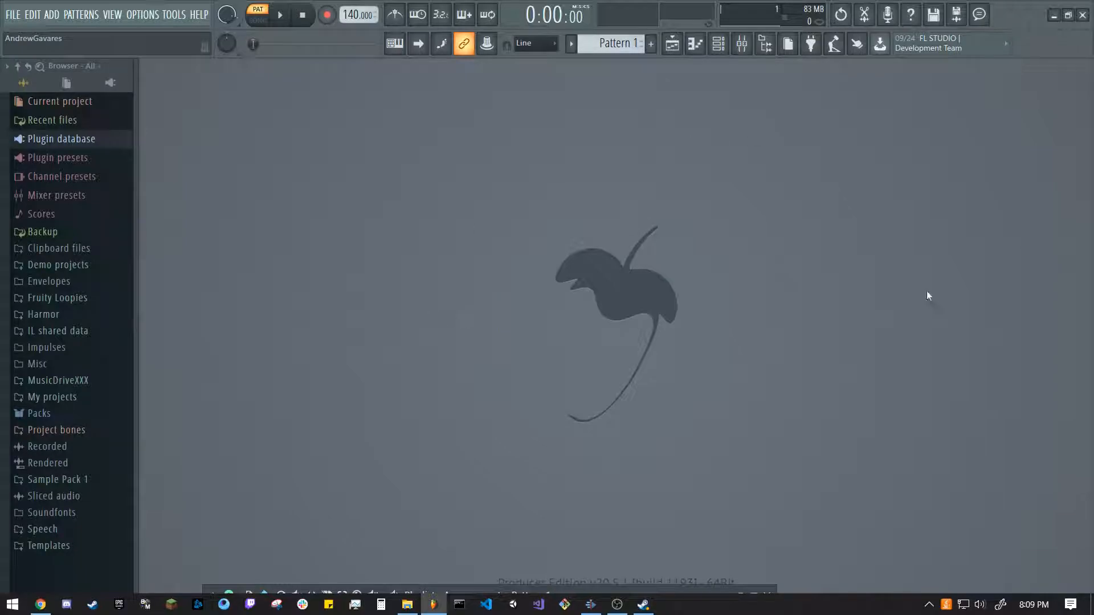
pyautogui.moveTo(600, 589); pyautogui.dragTo(601, 84)
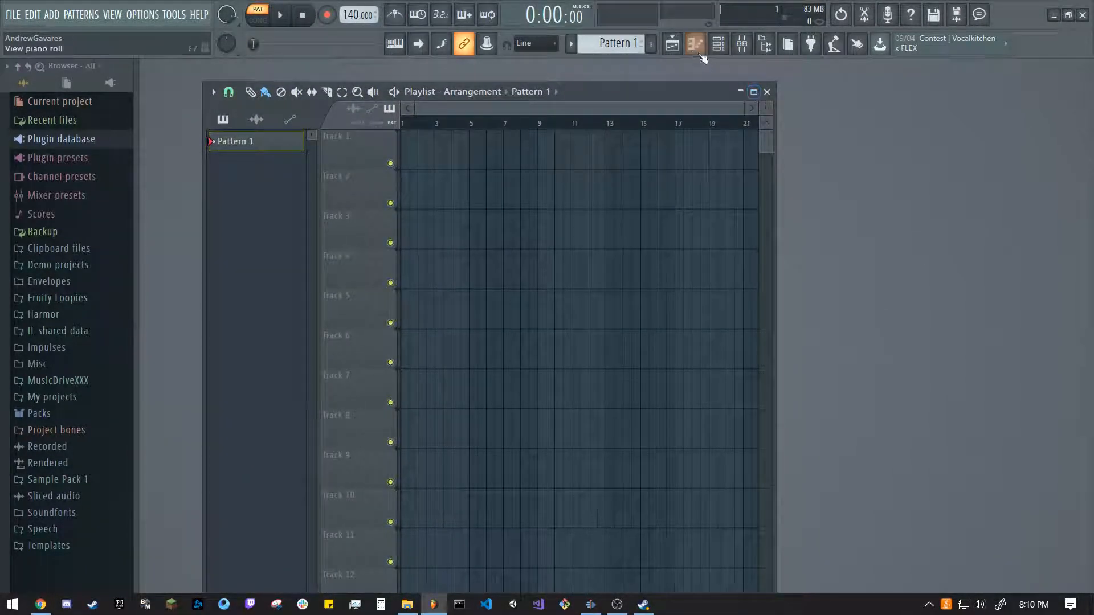
pyautogui.click(753, 91)
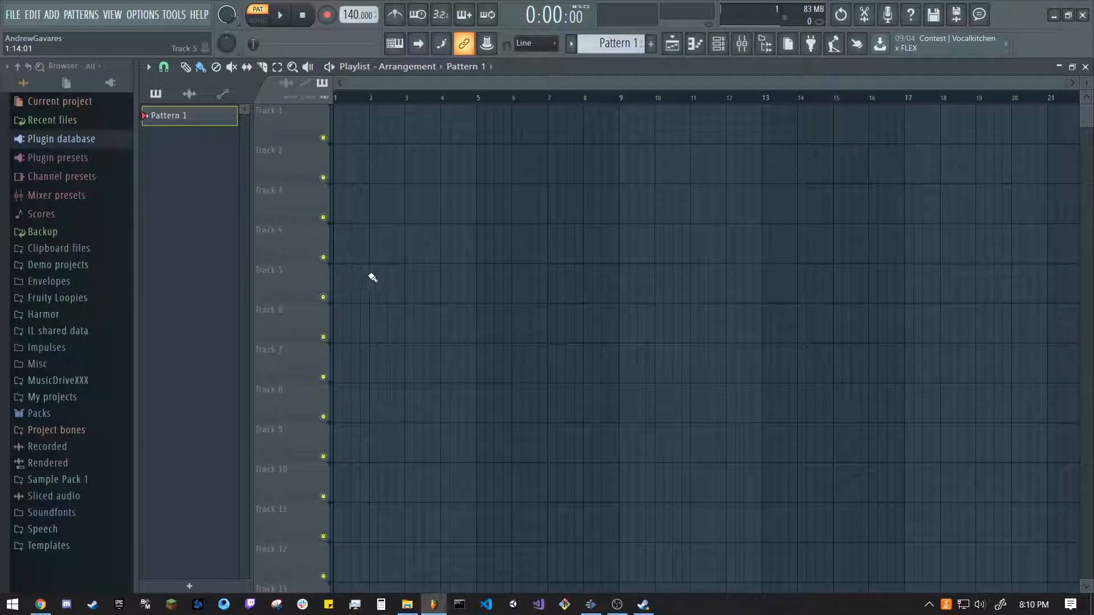
# Open the piano roll for the Sampler channel and audition notes on its keyboard.
pyautogui.click(695, 45)
pyautogui.click(167, 399)
pyautogui.moveTo(168, 400); pyautogui.dragTo(155, 129)
# Draw test notes at B7 and A#7 plus two at A6, and lengthen the first A6 note.
pyautogui.click(342, 211)
pyautogui.click(478, 223)
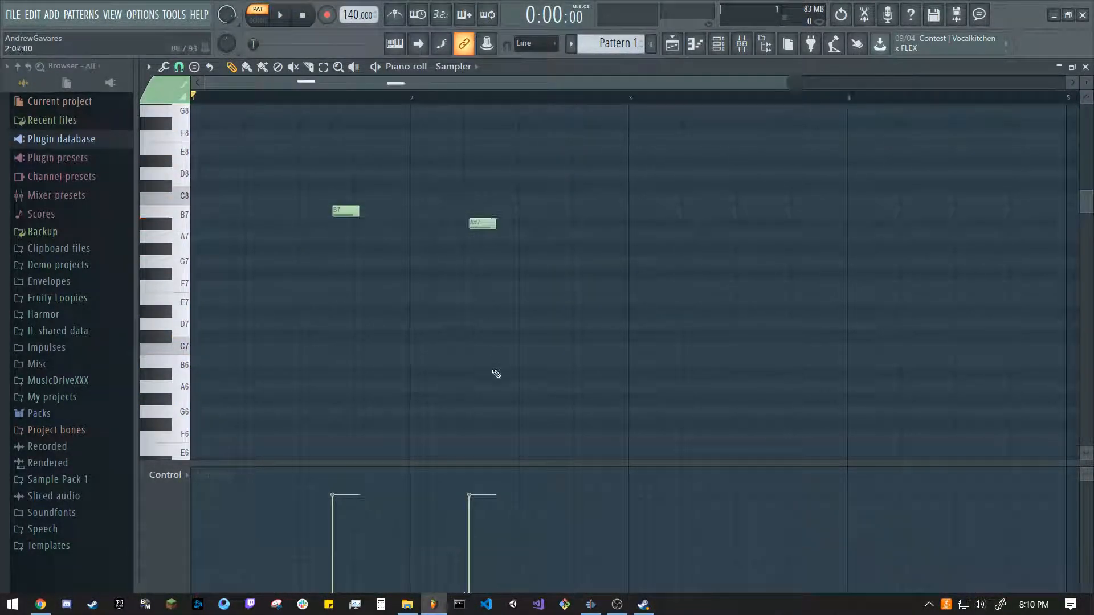
pyautogui.click(536, 386)
pyautogui.click(678, 386)
pyautogui.moveTo(554, 386); pyautogui.dragTo(624, 387)
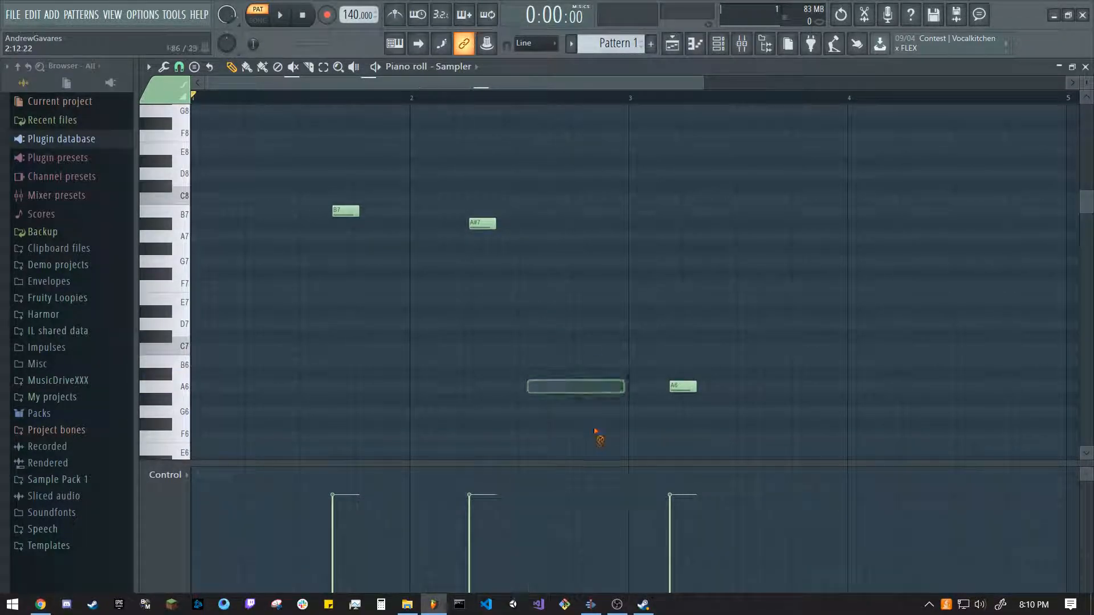
# Delete all four test notes from the piano roll.
pyautogui.rightClick(575, 386)
pyautogui.rightClick(683, 386)
pyautogui.rightClick(482, 223)
pyautogui.rightClick(345, 211)
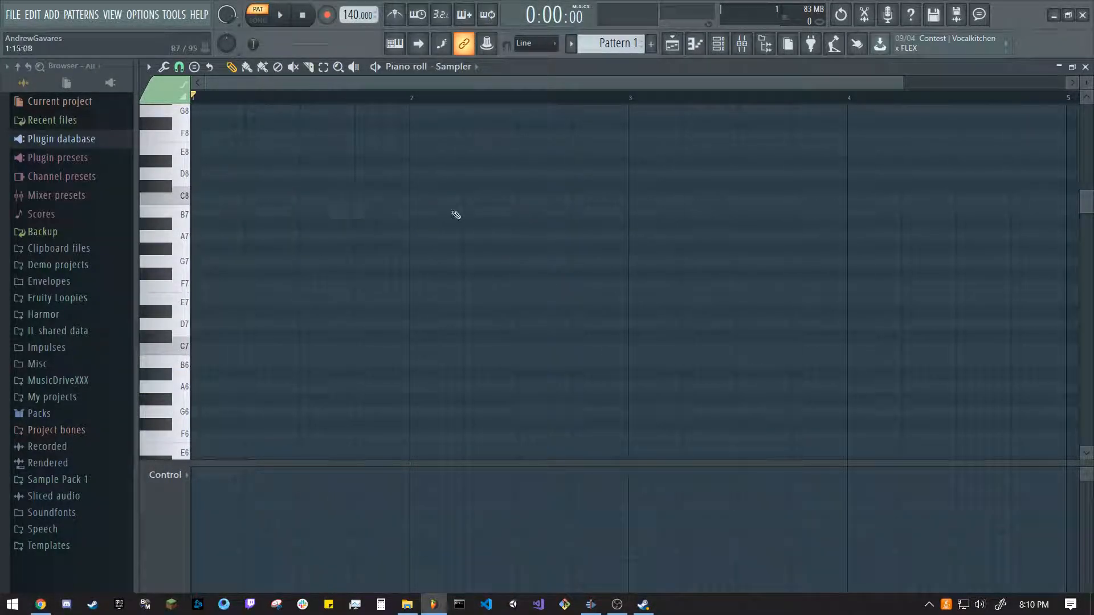
# Show the channel rack and the mixer, and position the mixer just below the channel rack.
pyautogui.click(731, 48)
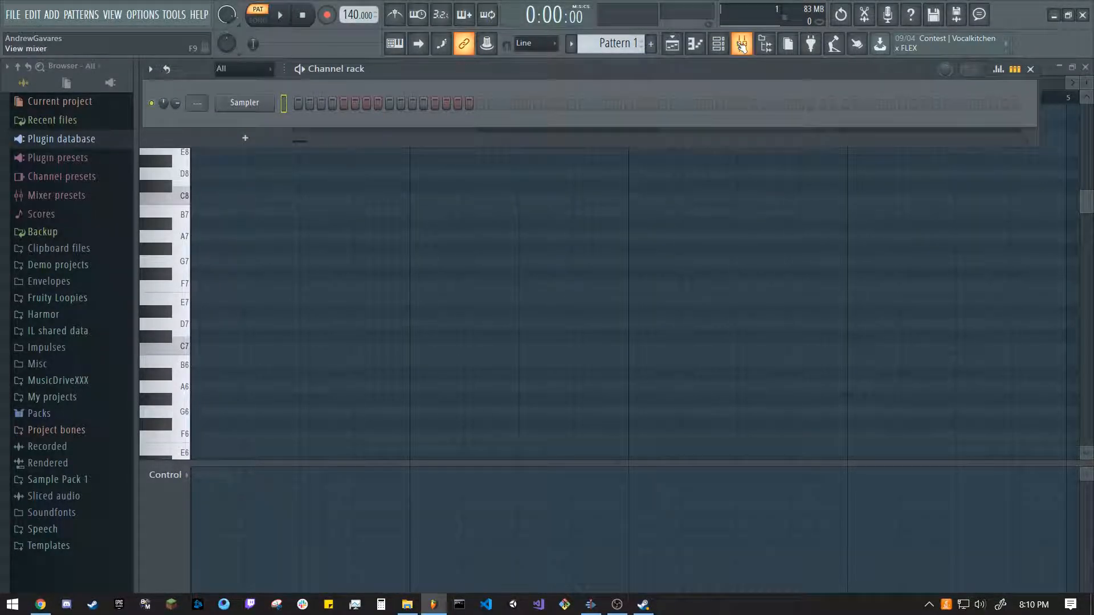
pyautogui.click(742, 45)
pyautogui.moveTo(488, 223); pyautogui.dragTo(491, 184)
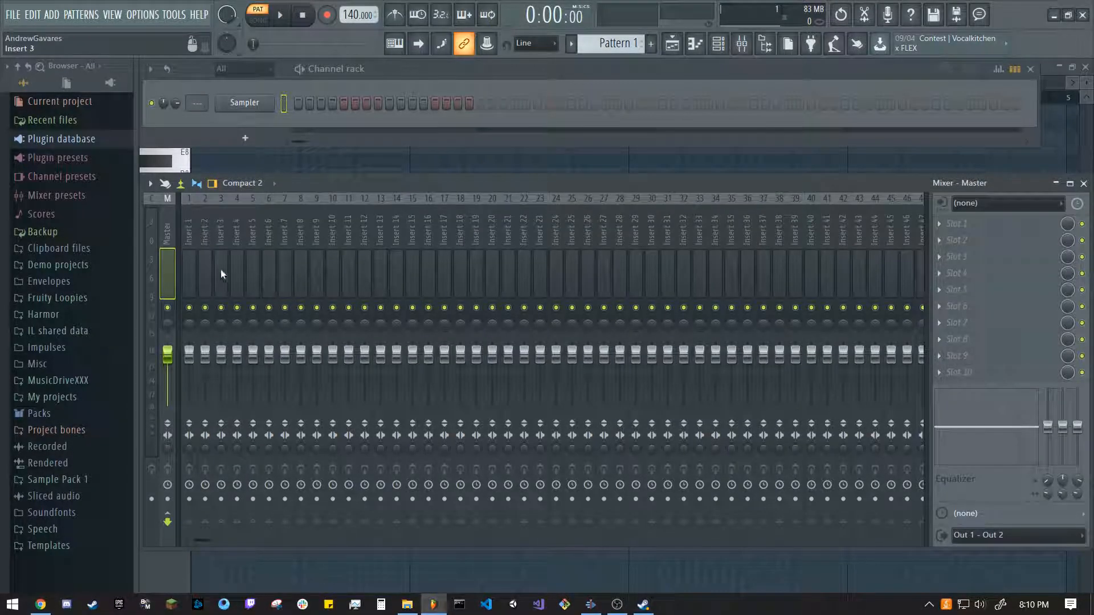
# Examine several mixer insert tracks including Insert 24, return to the Master track and close the mixer.
pyautogui.click(205, 268)
pyautogui.click(381, 261)
pyautogui.click(556, 261)
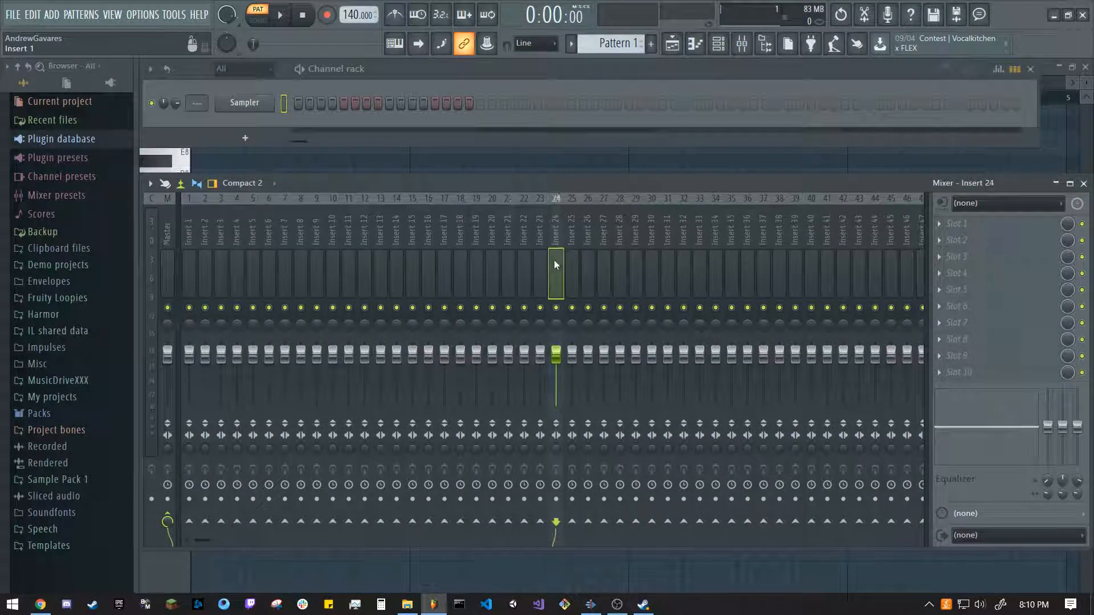
pyautogui.click(165, 224)
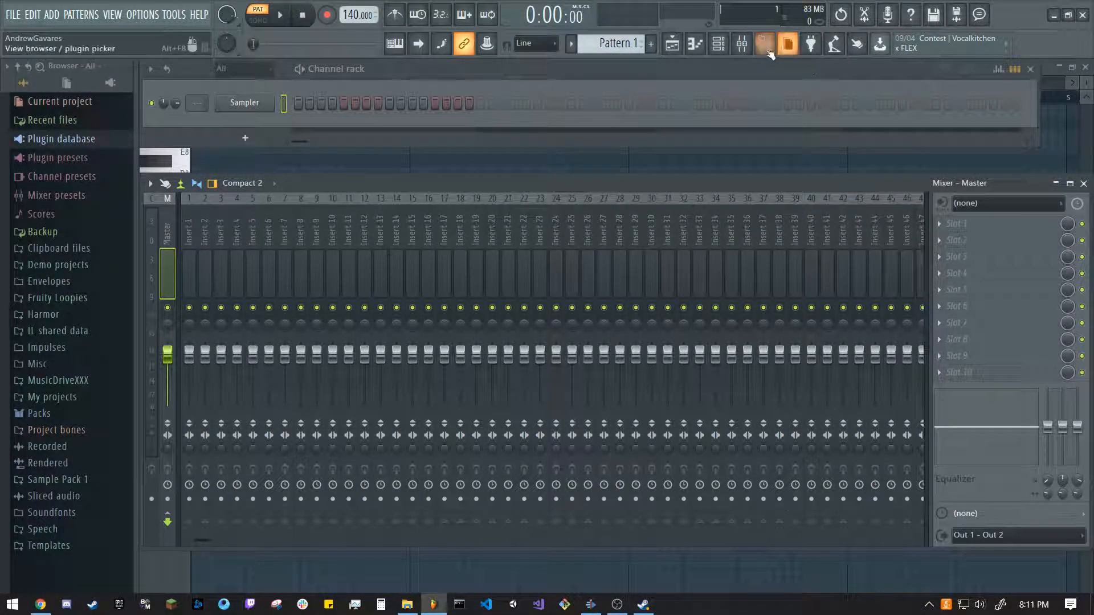
pyautogui.click(742, 51)
# Move the channel rack lower over the piano roll, widen it, and toggle its visibility, leaving it shown.
pyautogui.moveTo(661, 74); pyautogui.dragTo(655, 127)
pyautogui.moveTo(1024, 163); pyautogui.dragTo(1045, 154)
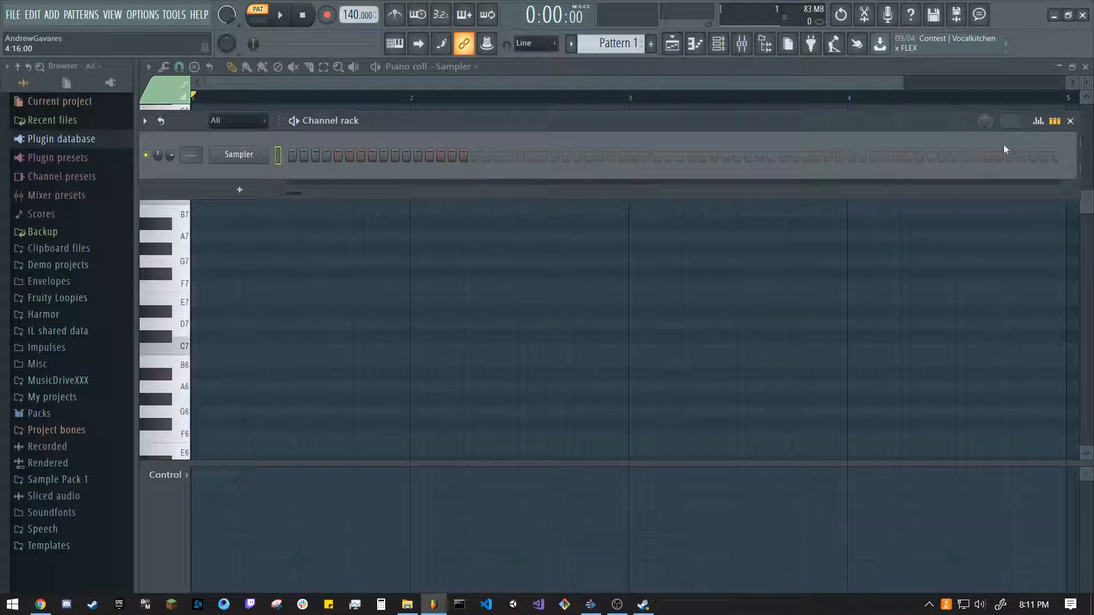
pyautogui.moveTo(803, 123); pyautogui.dragTo(810, 121)
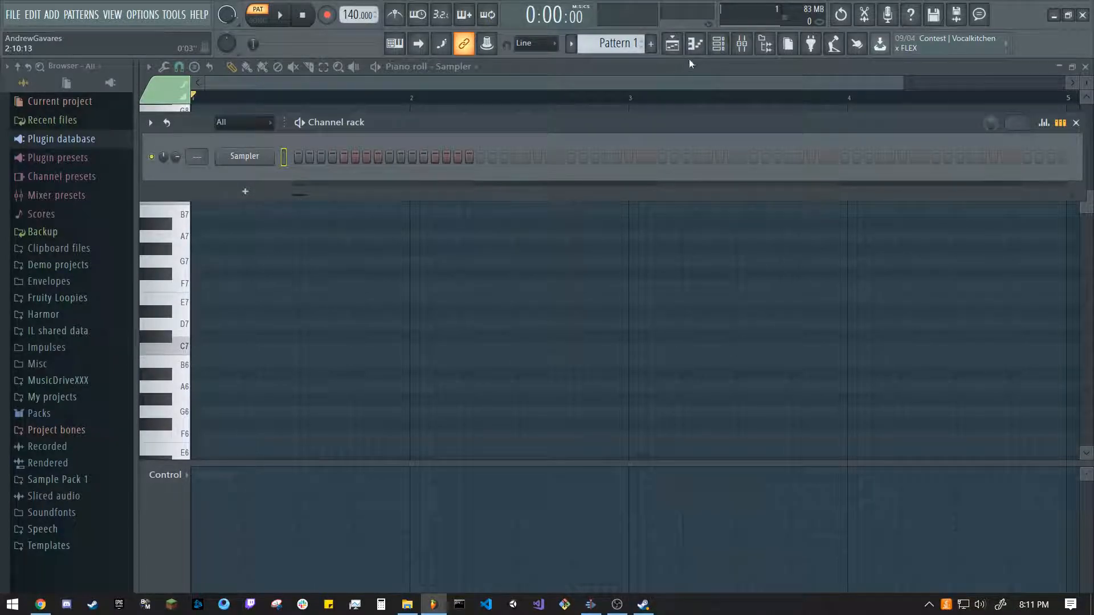
pyautogui.click(721, 49)
pyautogui.click(721, 49)
pyautogui.click(721, 49)
pyautogui.click(721, 49)
# Browse the Drums (ModeAudio) folder in Packs, looking through its Kicks and Hi Hats samples.
pyautogui.click(51, 414)
pyautogui.scroll(-3, 51, 342)
pyautogui.click(75, 323)
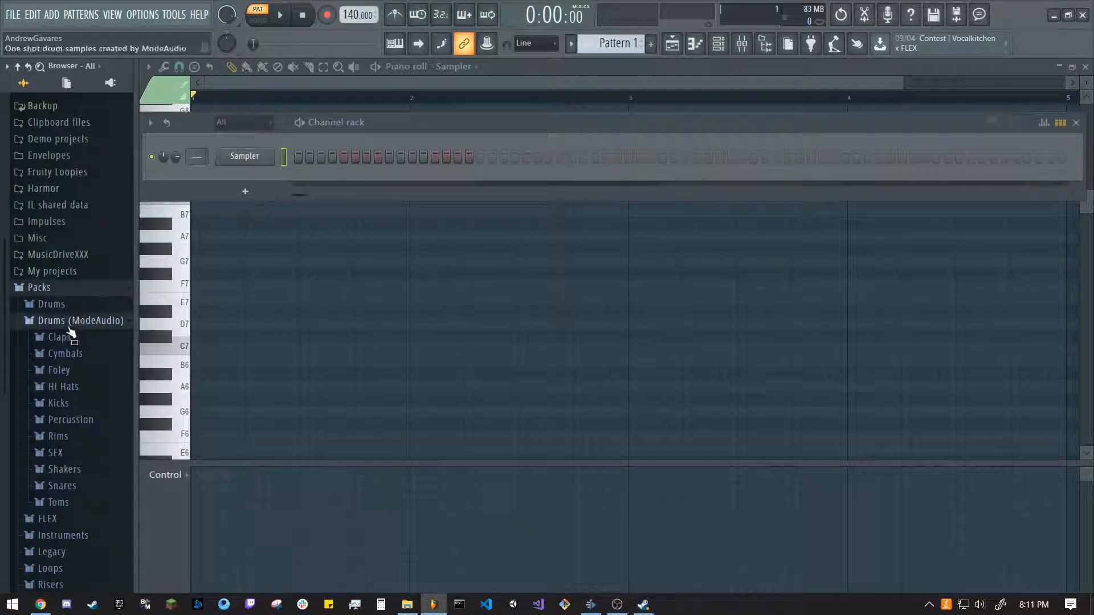
pyautogui.click(62, 405)
pyautogui.click(65, 376)
pyautogui.click(69, 438)
pyautogui.click(60, 221)
pyautogui.click(66, 205)
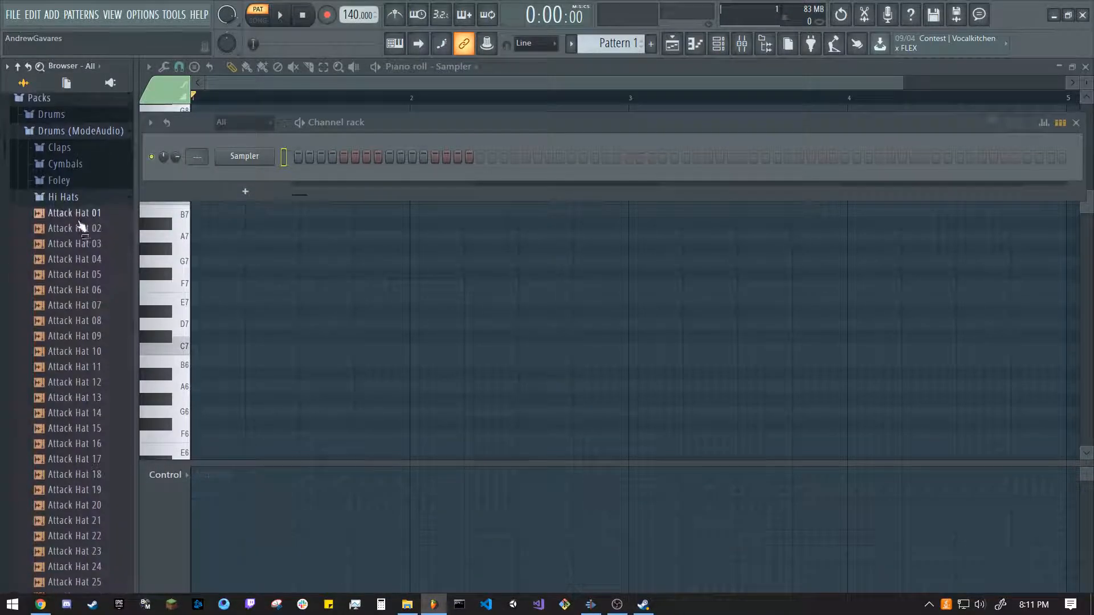
pyautogui.click(85, 206)
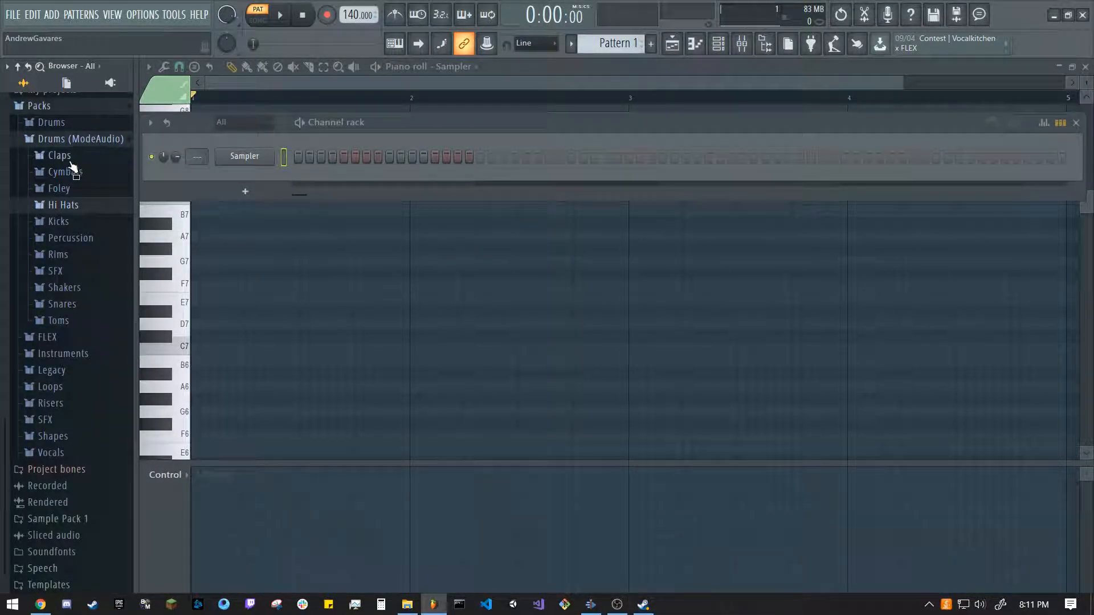
# Check the Claps samples in the Drums (ModeAudio) pack and collapse the pack folder.
pyautogui.click(70, 157)
pyautogui.click(70, 162)
pyautogui.scroll(4, 64, 256)
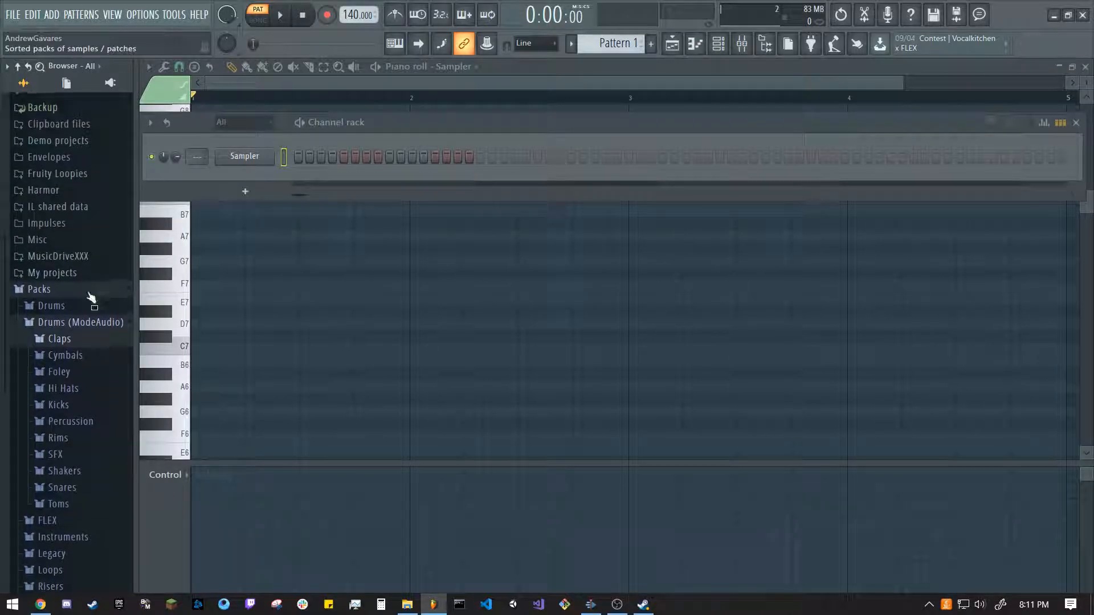
pyautogui.click(68, 324)
pyautogui.scroll(3, 57, 299)
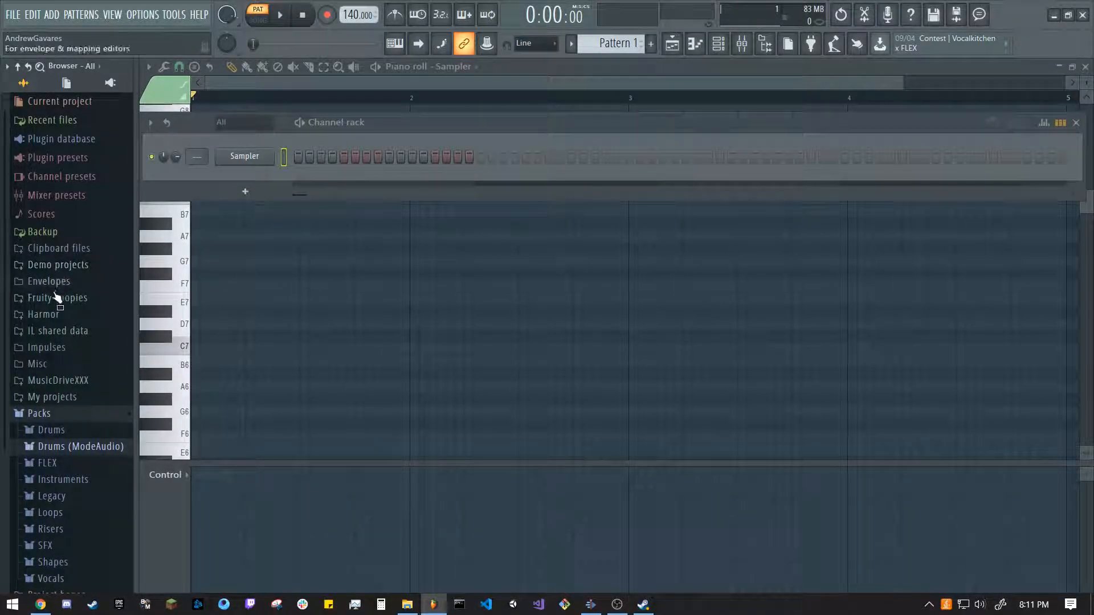
# Expand the Fruity Loopies folder through Sounds and Percussion to reach the 21 Savage drum kit's sample folders.
pyautogui.click(44, 297)
pyautogui.scroll(-1, 54, 316)
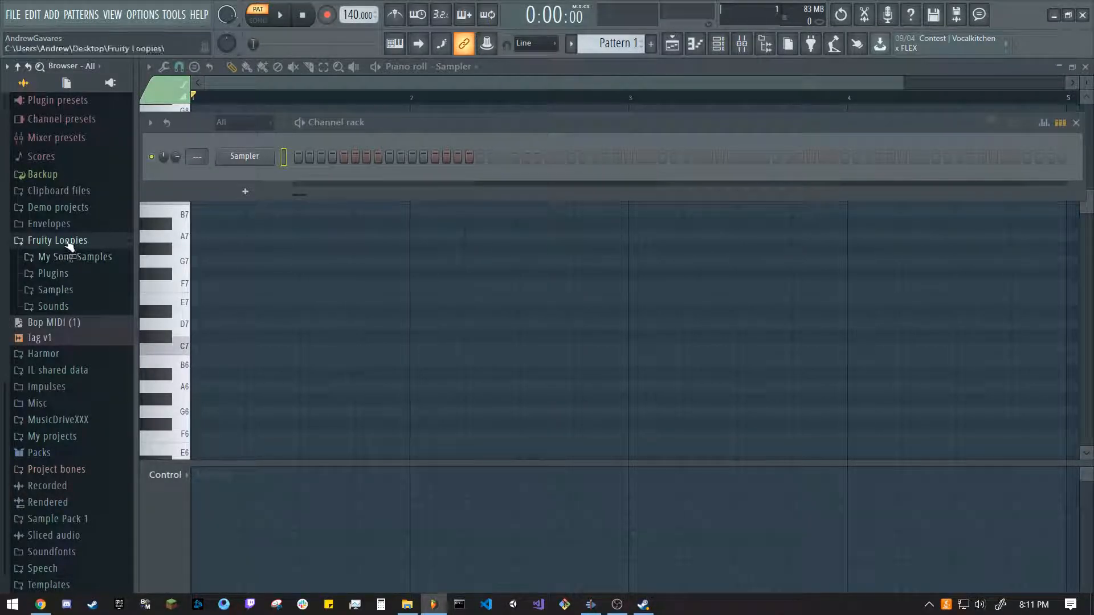
pyautogui.click(57, 306)
pyautogui.click(68, 387)
pyautogui.click(85, 405)
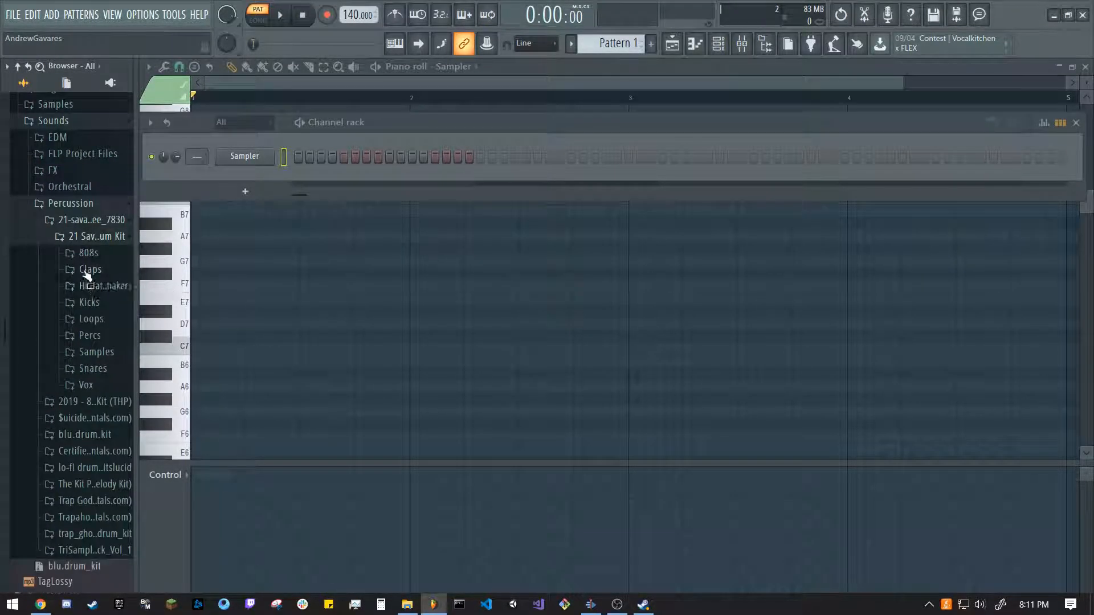
# Load the Kick 004 sample from the drum kit's Kicks folder into the Sampler channel and collapse that folder.
pyautogui.click(89, 302)
pyautogui.click(86, 367)
pyautogui.moveTo(86, 376); pyautogui.dragTo(234, 156)
pyautogui.click(89, 302)
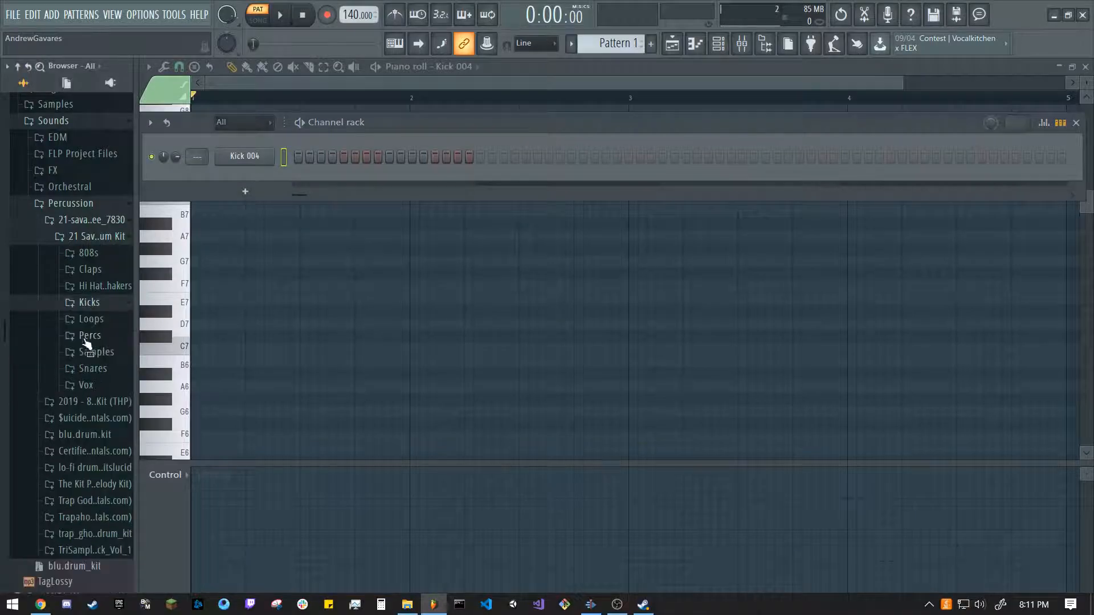
# Add the Hi Hat 006 sample from the kit's closed hats folder as a new channel below the kick.
pyautogui.scroll(-2, 82, 338)
pyautogui.scroll(2, 83, 338)
pyautogui.click(100, 286)
pyautogui.click(99, 302)
pyautogui.click(94, 397)
pyautogui.moveTo(95, 397); pyautogui.dragTo(245, 177)
pyautogui.click(100, 302)
# Check the kit's Crashes folder and add Clap 002 from the Claps folder as a new channel.
pyautogui.click(102, 318)
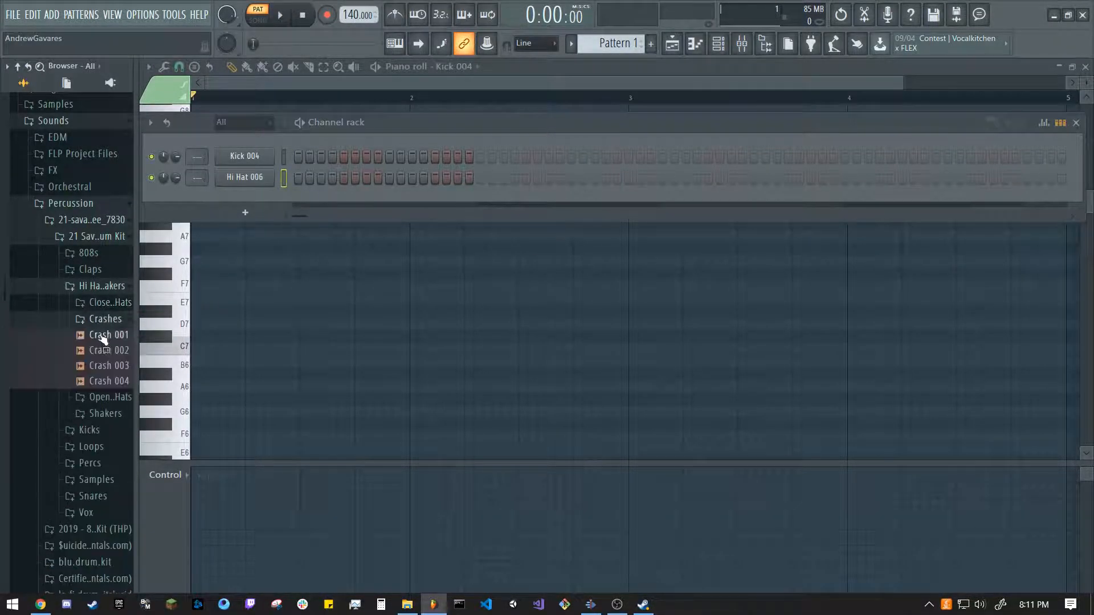
pyautogui.click(90, 269)
pyautogui.click(97, 300)
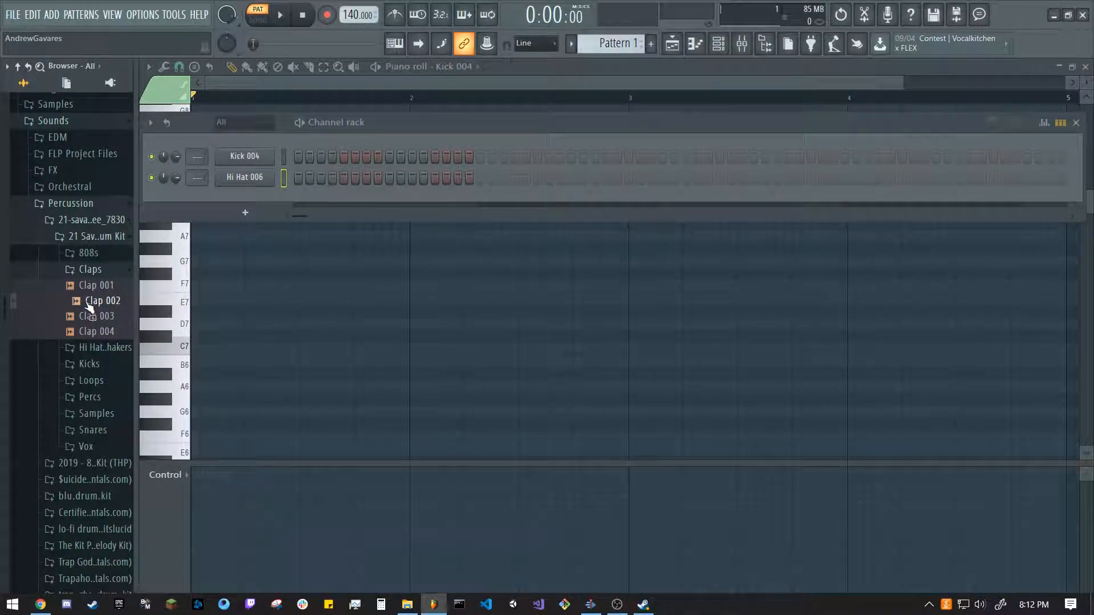
pyautogui.moveTo(89, 307); pyautogui.dragTo(240, 196)
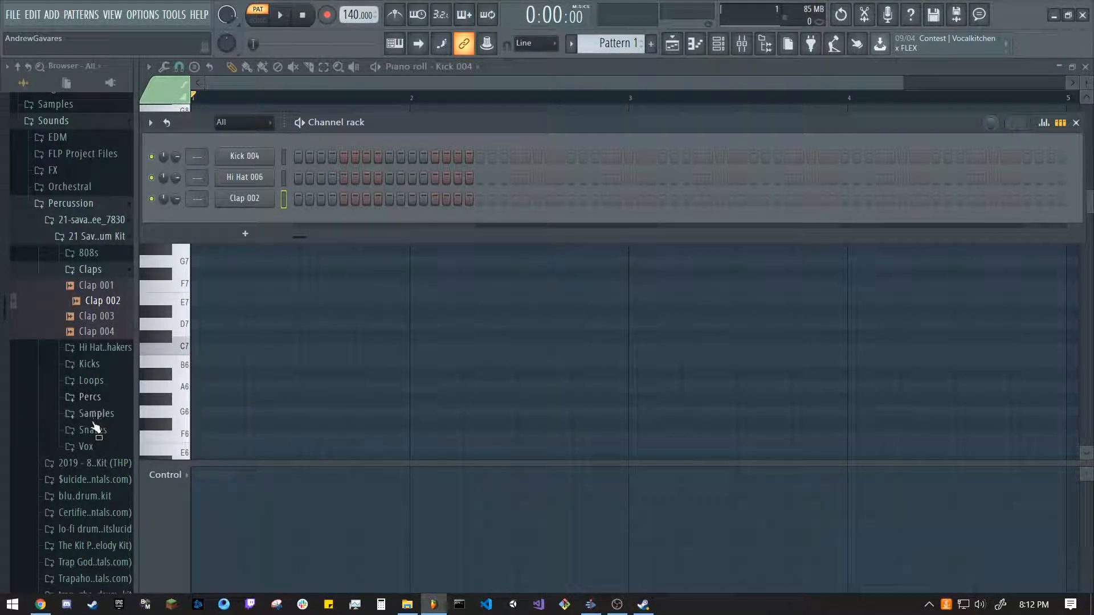
# Add Rim 002 from the kit's Percs > Rims folder as a new channel and collapse the Percussion folder.
pyautogui.click(90, 399)
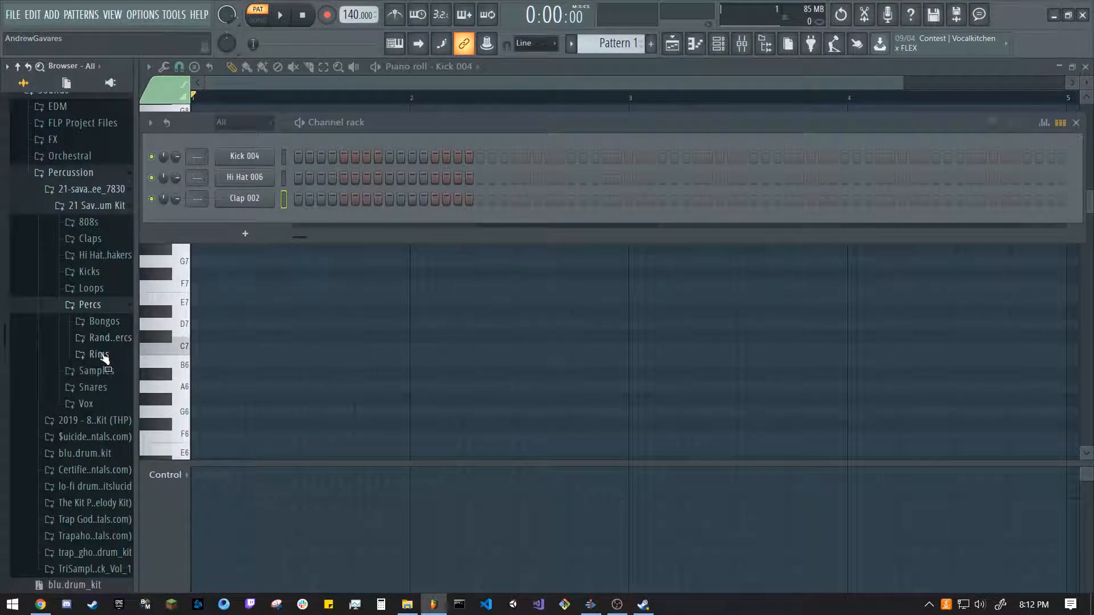
pyautogui.click(99, 355)
pyautogui.moveTo(101, 385); pyautogui.dragTo(253, 213)
pyautogui.click(94, 205)
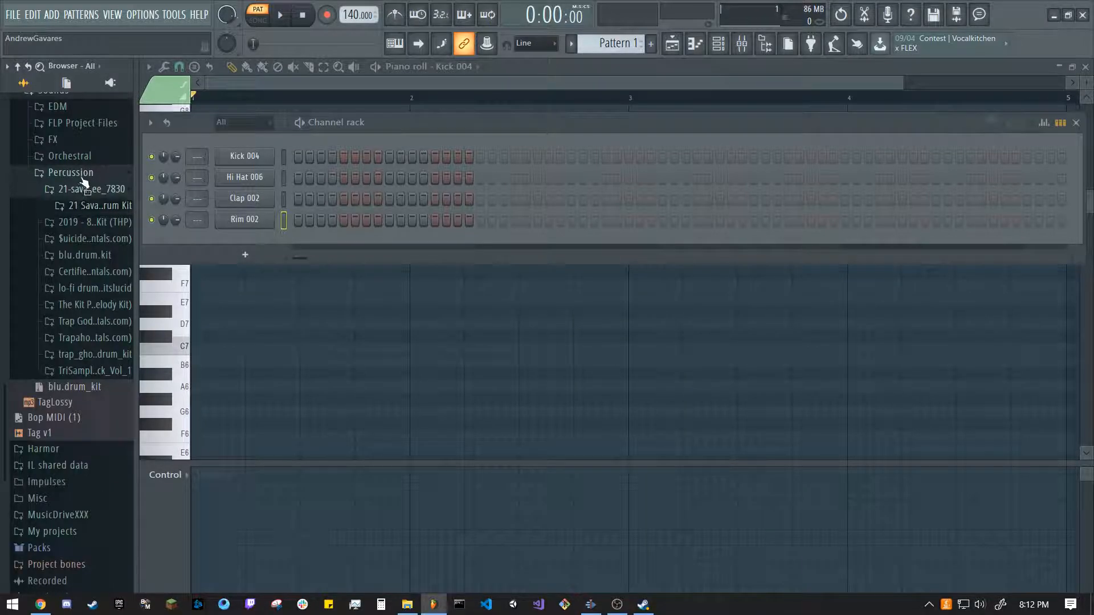
pyautogui.click(82, 178)
# Rename Pattern 1 to "Percussion" and give it a green colour.
pyautogui.click(625, 49)
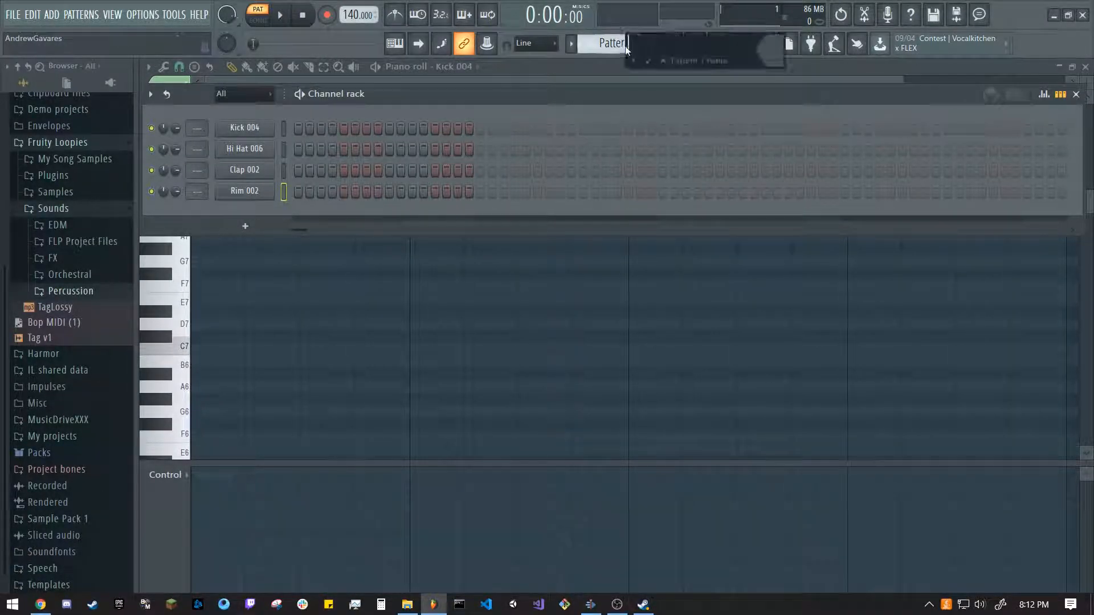
pyautogui.write('Percussion')
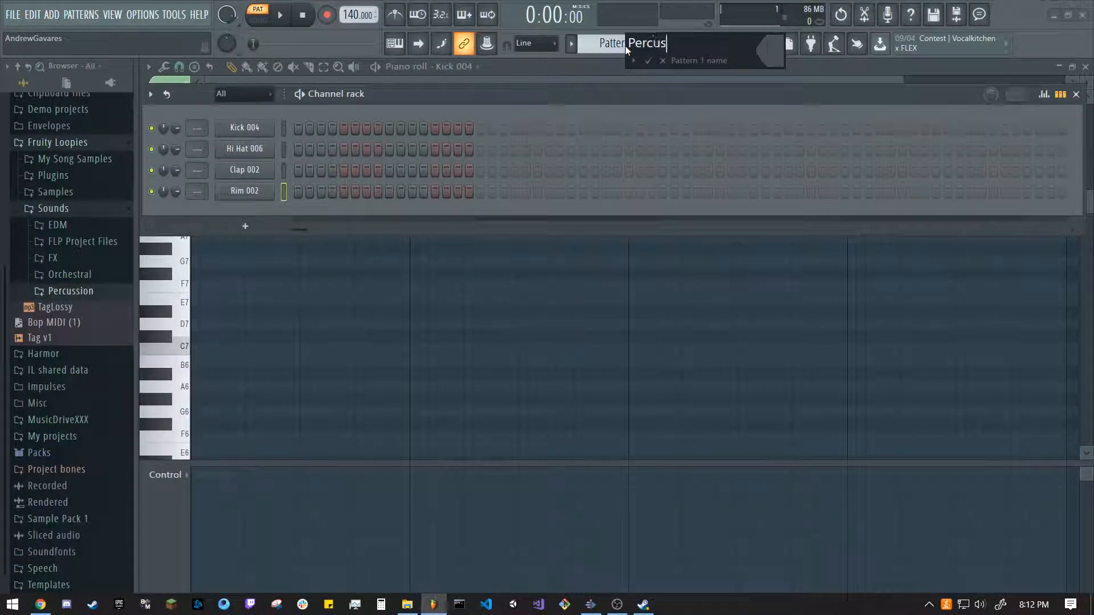
pyautogui.click(758, 54)
pyautogui.click(815, 40)
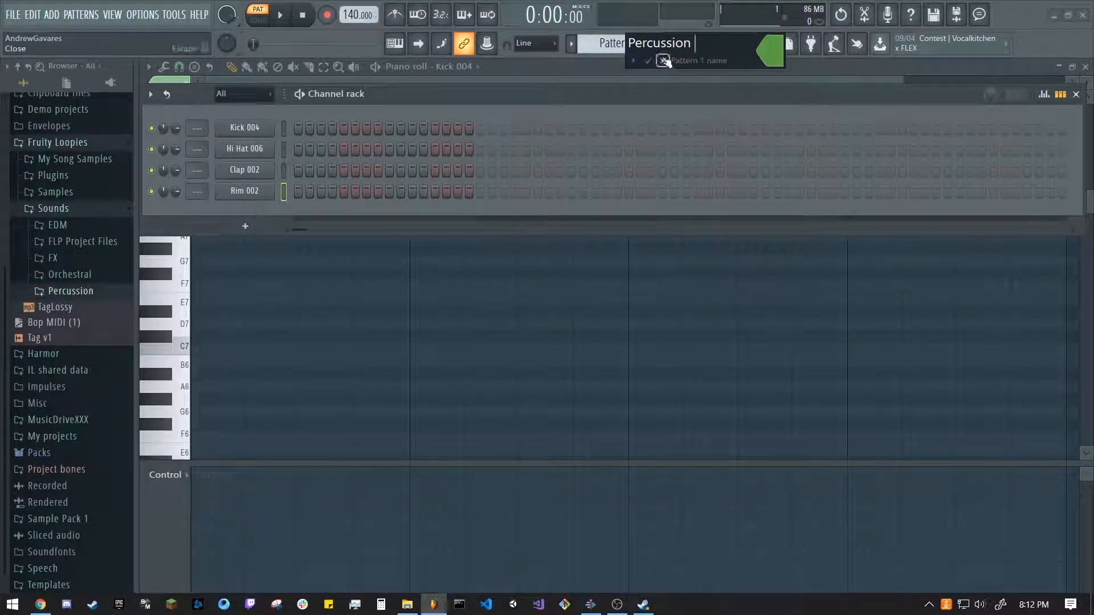
pyautogui.click(648, 61)
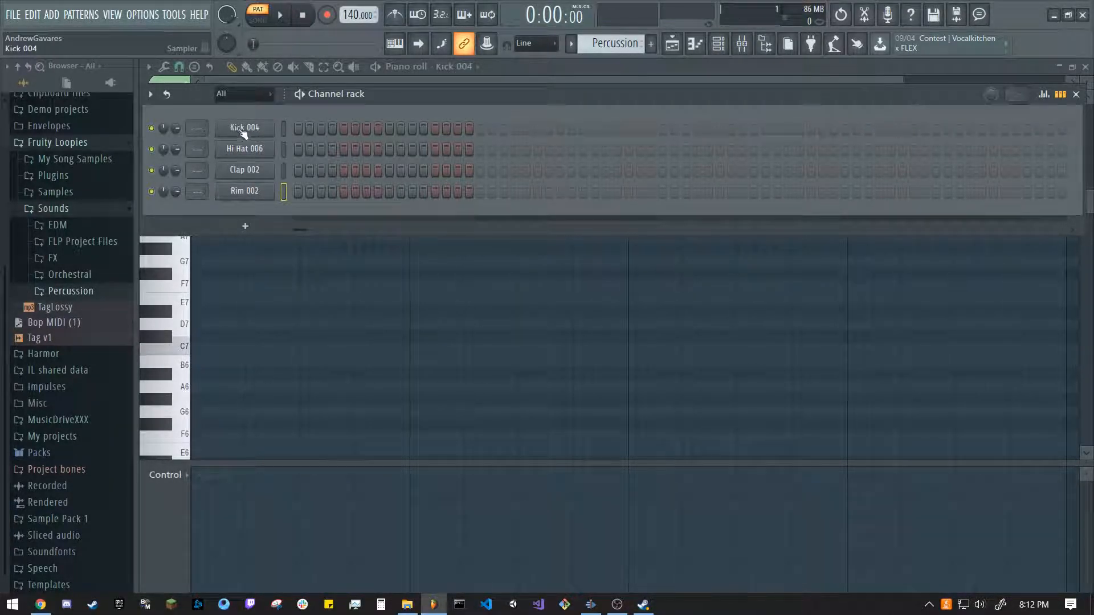
# Place a Kick 004 hit on step 1 and move the channel rack lower over the playlist.
pyautogui.click(281, 129)
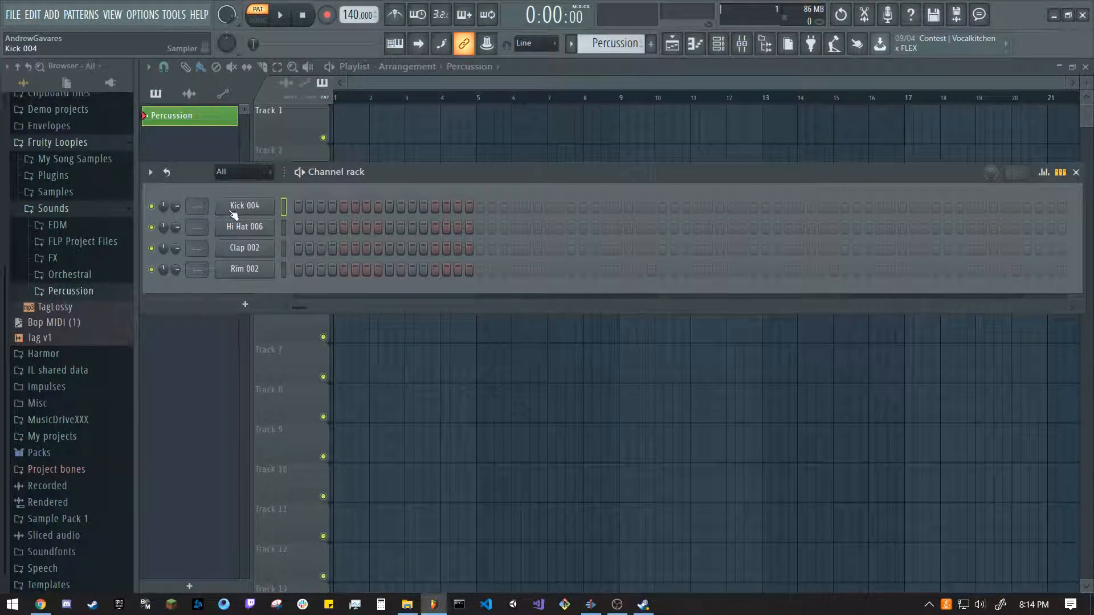
pyautogui.click(299, 205)
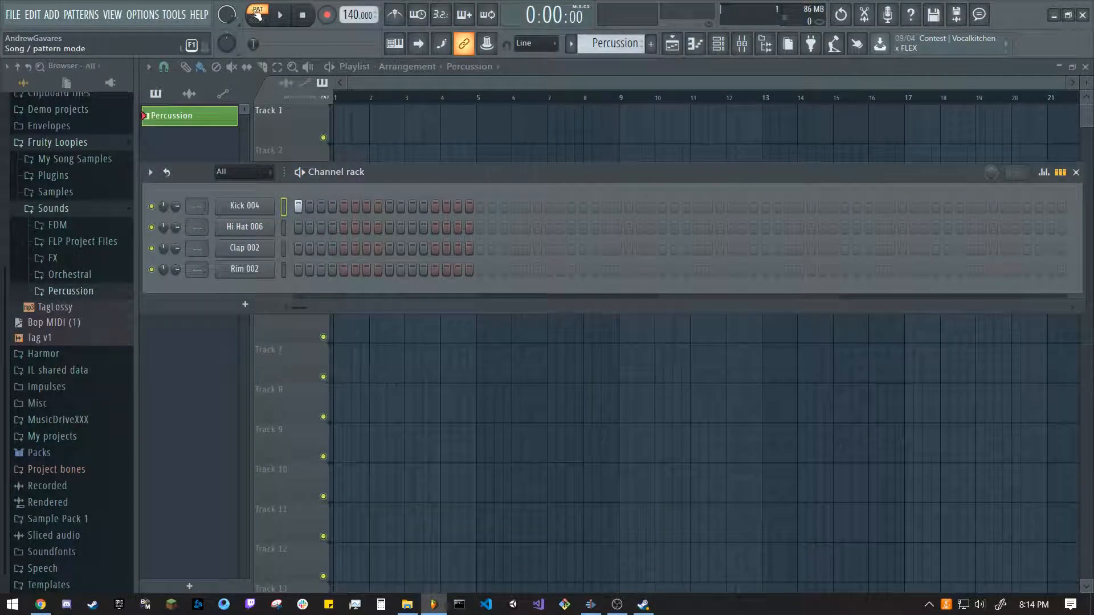
pyautogui.moveTo(436, 172); pyautogui.dragTo(432, 333)
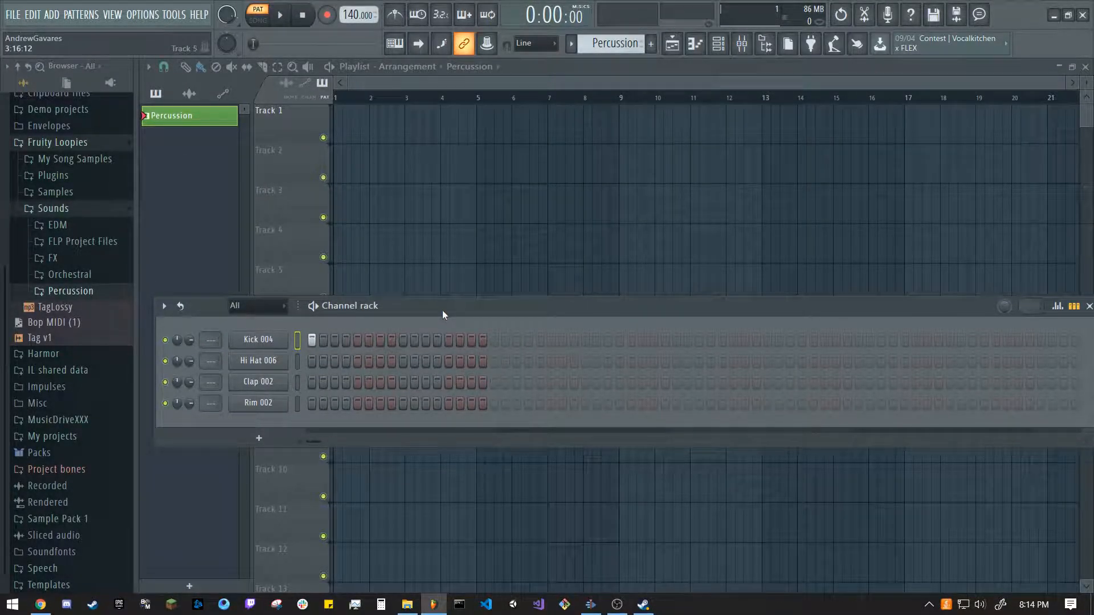
pyautogui.moveTo(450, 305); pyautogui.dragTo(449, 226)
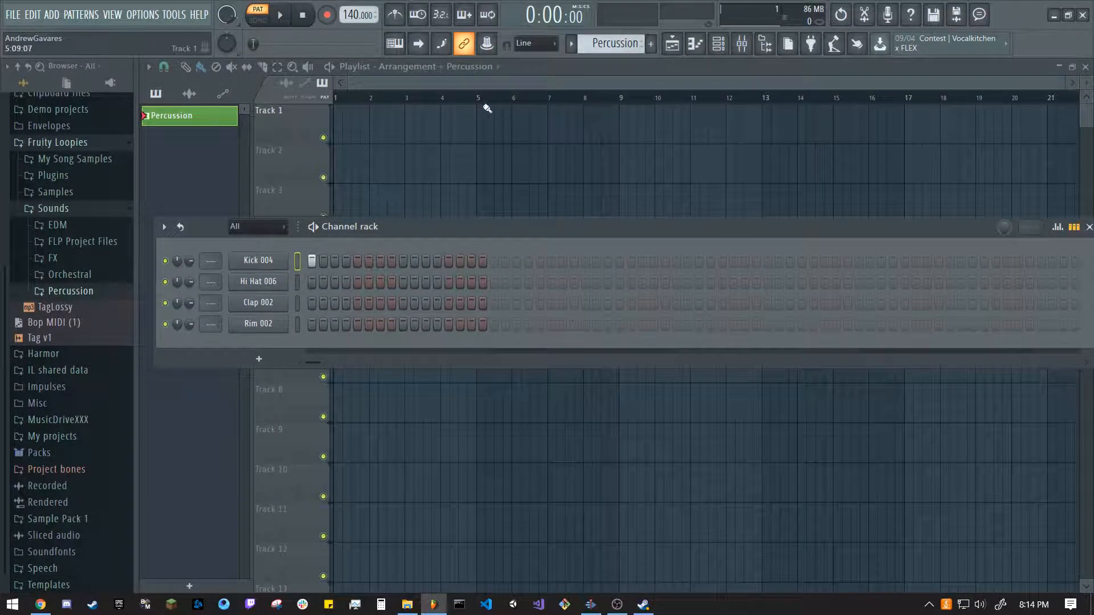
# Play briefly in song mode, stop playback, and move the channel rack up towards the first playlist tracks.
pyautogui.click(258, 20)
pyautogui.press('space')
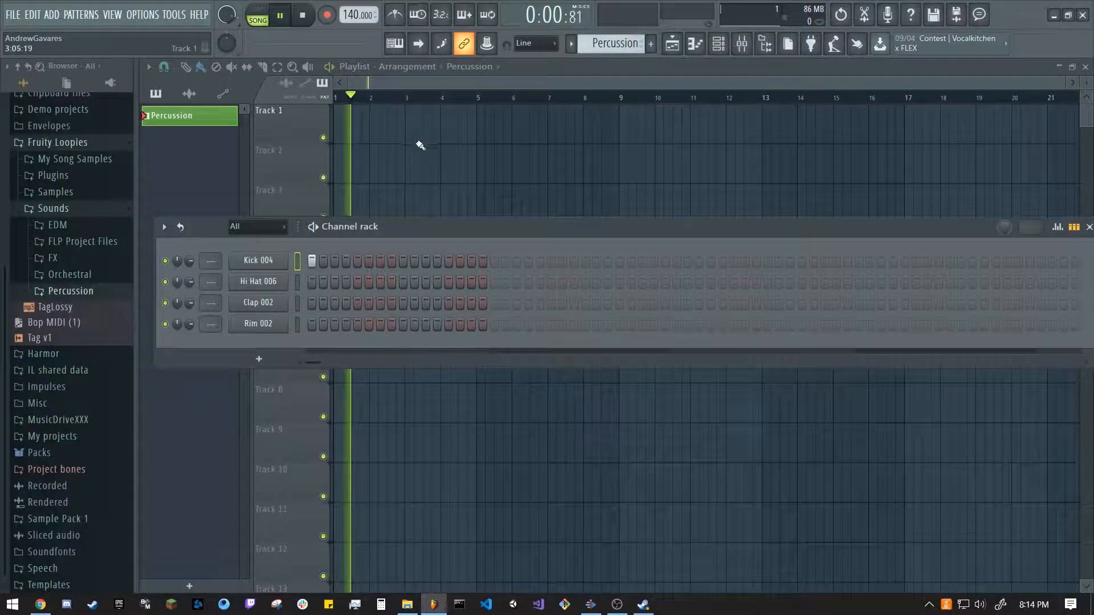
pyautogui.press('space')
pyautogui.moveTo(358, 227); pyautogui.dragTo(351, 185)
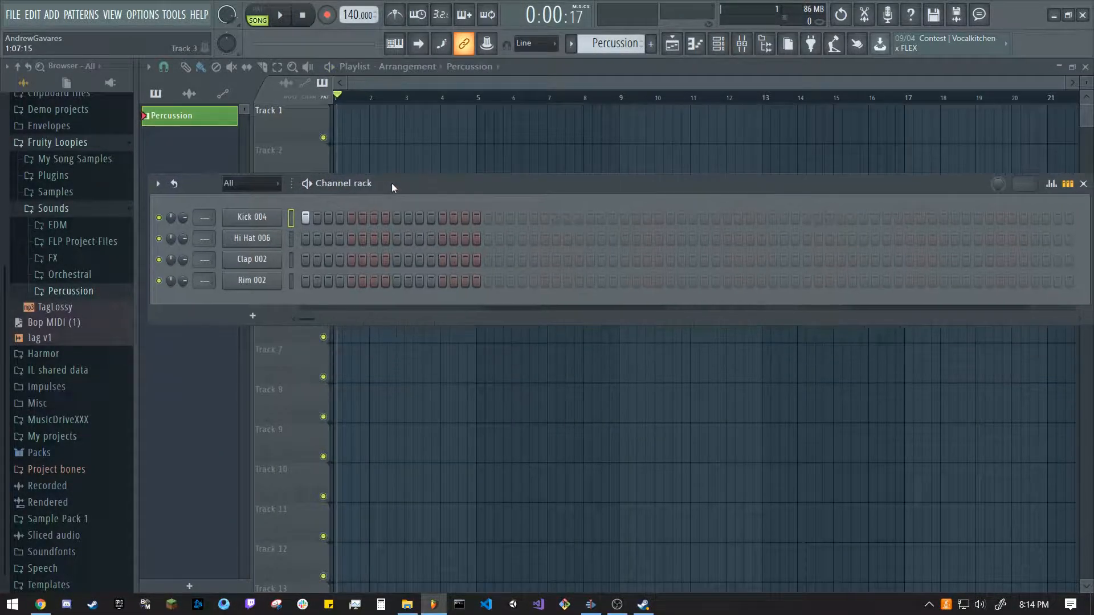
# Switch playback back to pattern mode, audition the Percussion pattern and stop it.
pyautogui.click(258, 16)
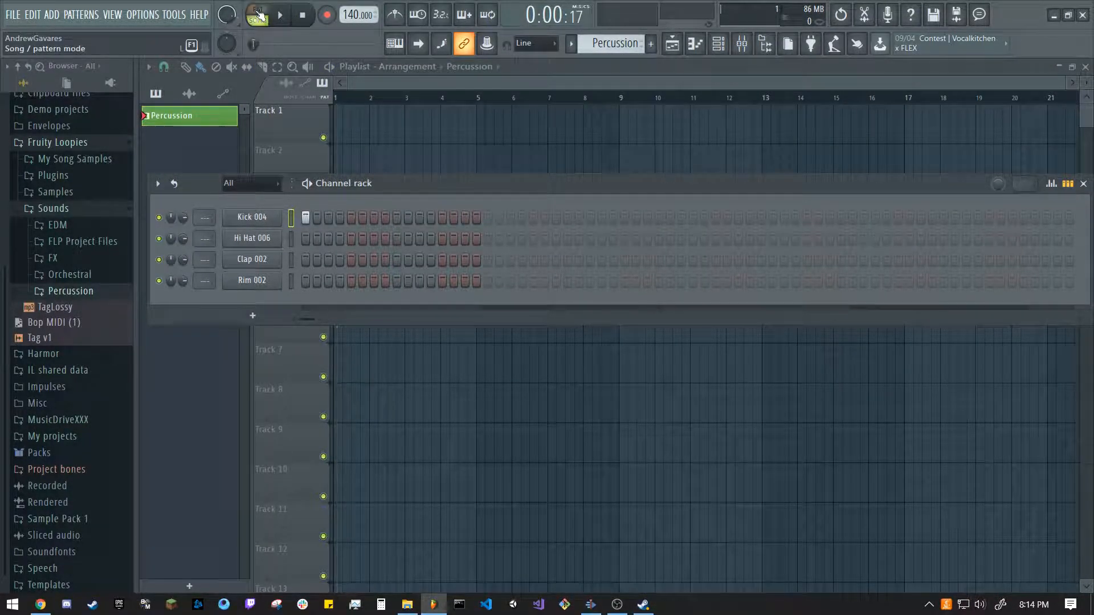
pyautogui.click(285, 21)
pyautogui.click(285, 21)
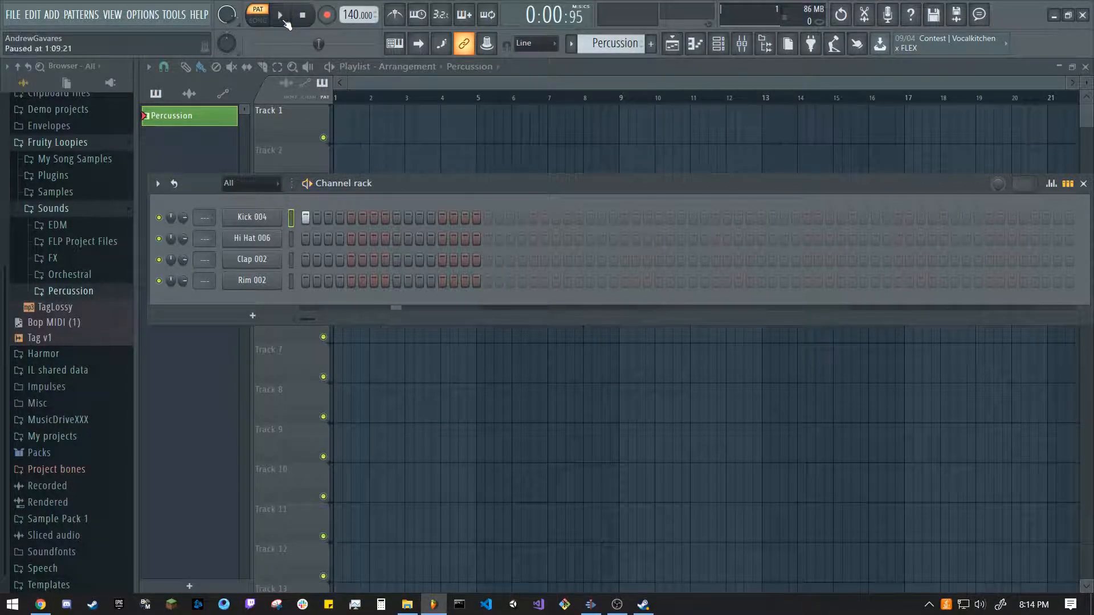
pyautogui.click(306, 21)
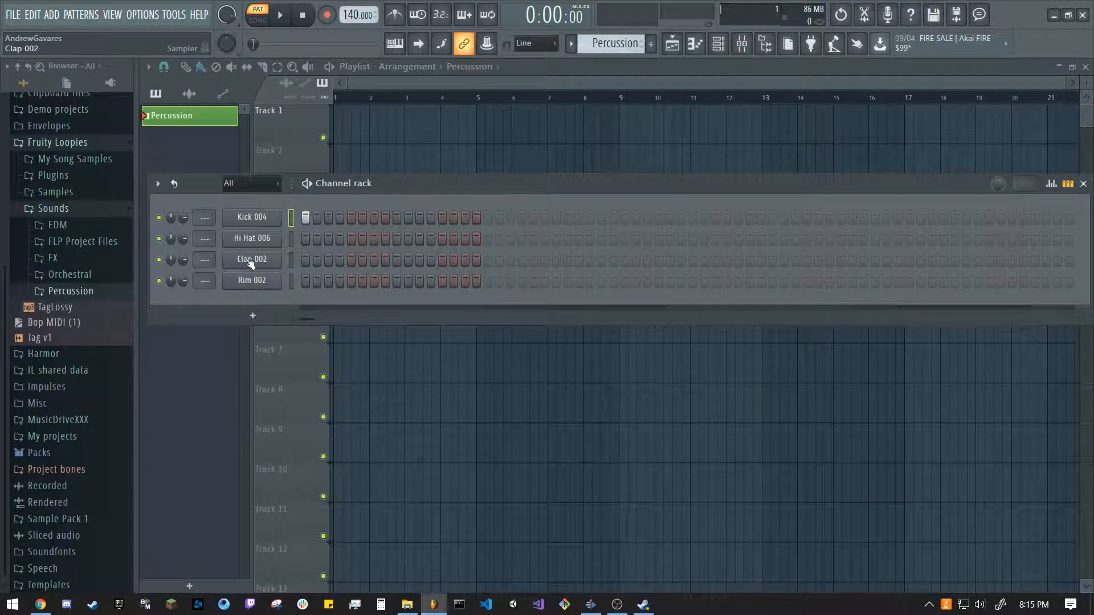
# Replace the kick hit with Clap 002 hits on steps 9, 25, 41 and 57, and audition the pattern.
pyautogui.rightClick(306, 219)
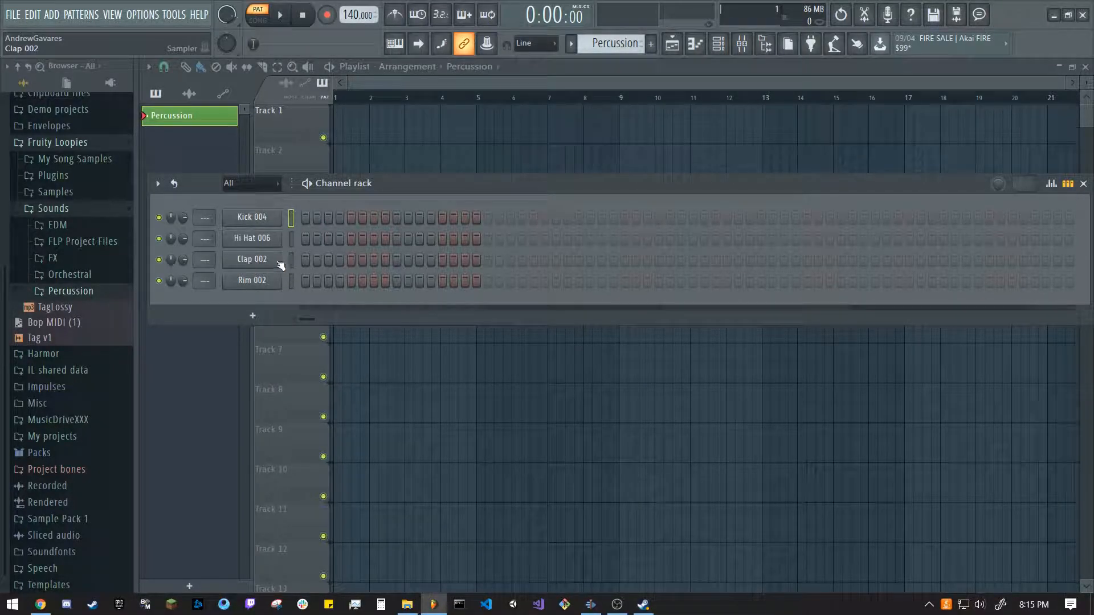
pyautogui.click(351, 261)
pyautogui.rightClick(351, 261)
pyautogui.click(396, 261)
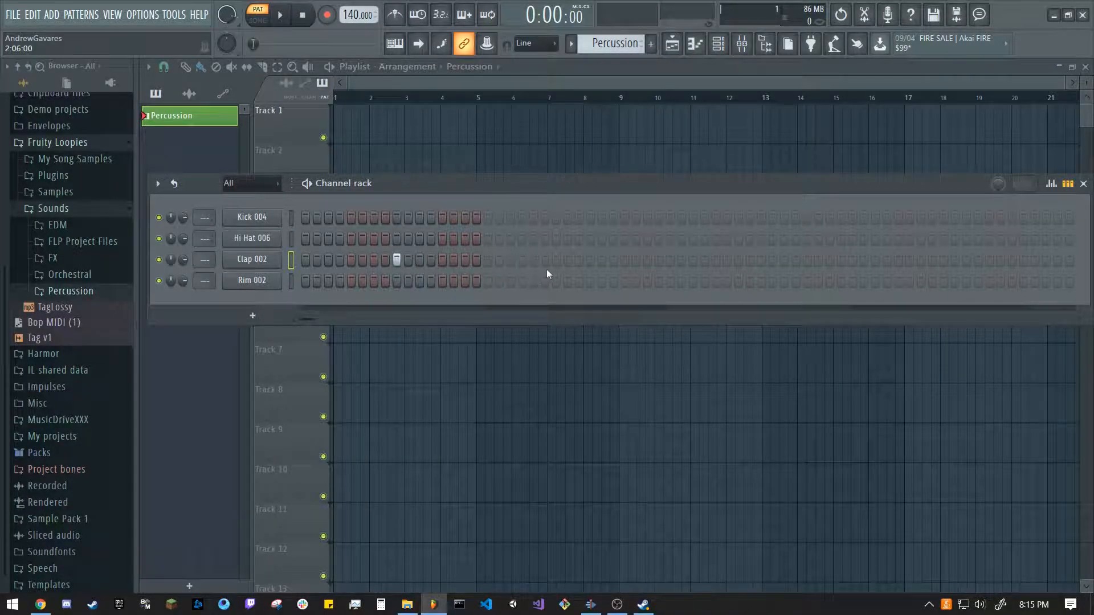
pyautogui.click(579, 260)
pyautogui.click(761, 261)
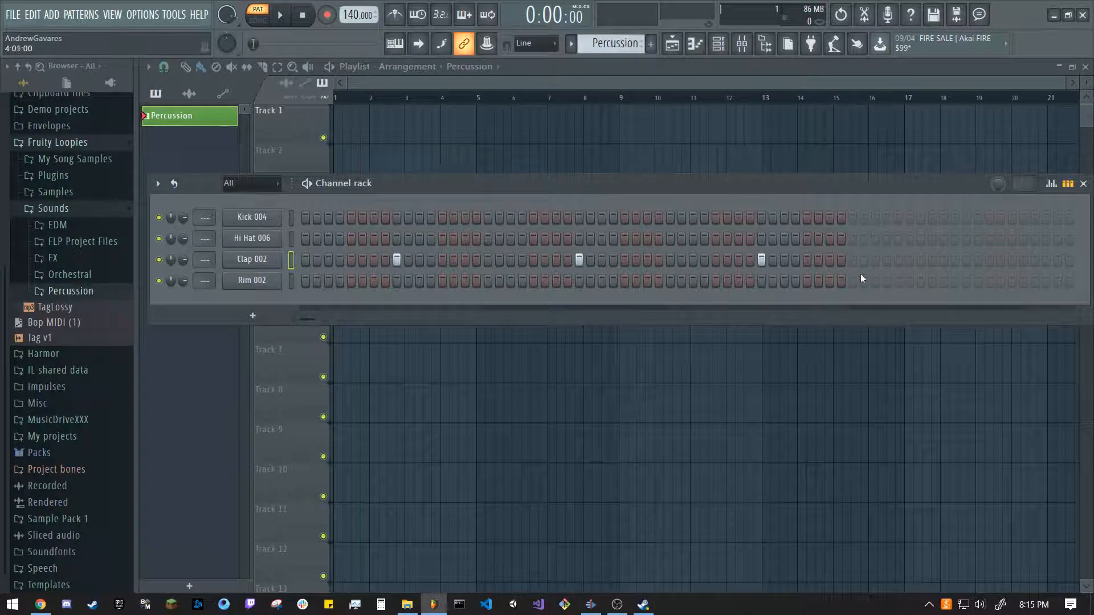
pyautogui.click(944, 261)
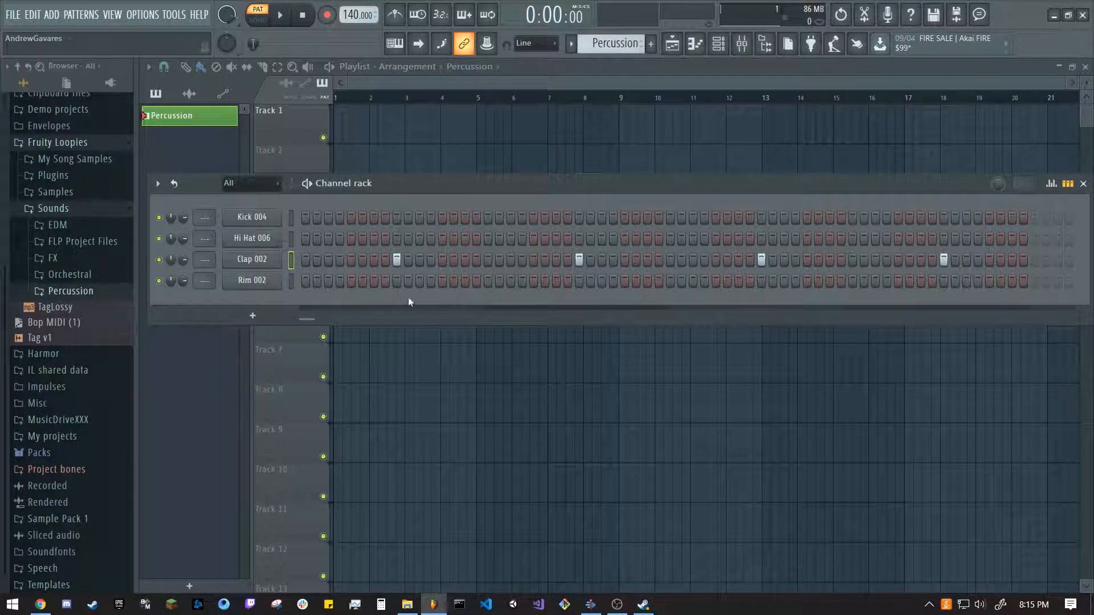
pyautogui.press('space')
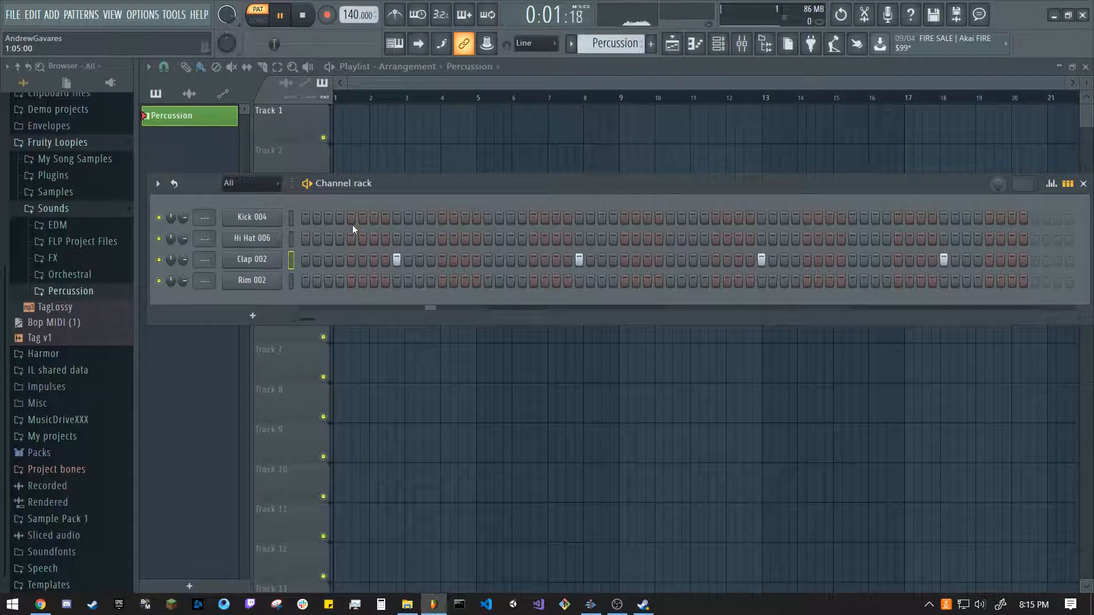
pyautogui.press('space')
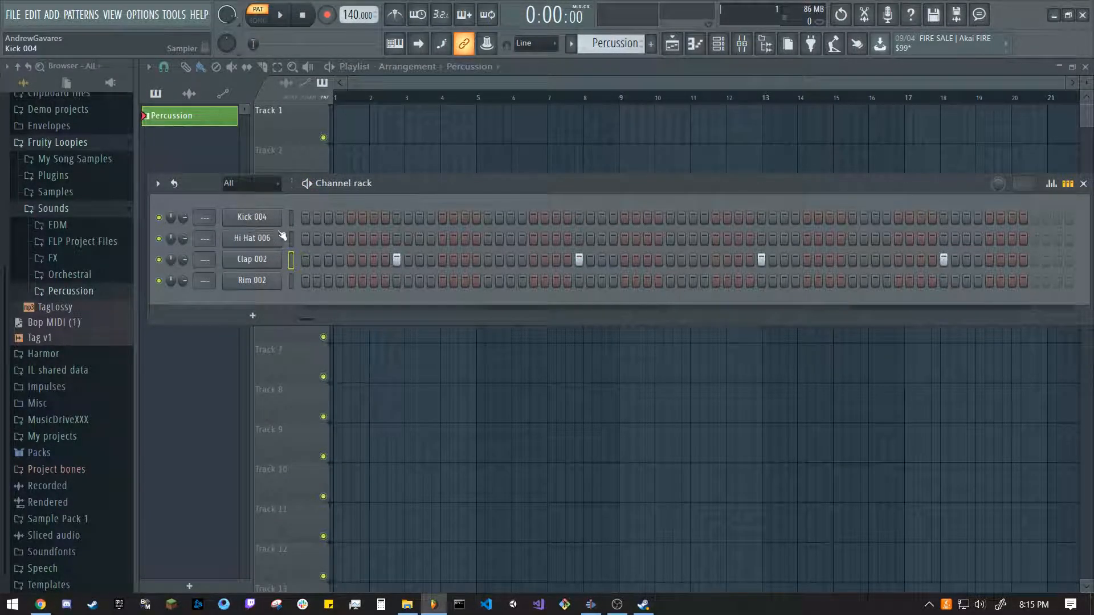
# Program Kick 004 hits on steps 1, 13, 21, 31, 33, 45, 51, 53 and 63 while auditioning the pattern.
pyautogui.click(305, 219)
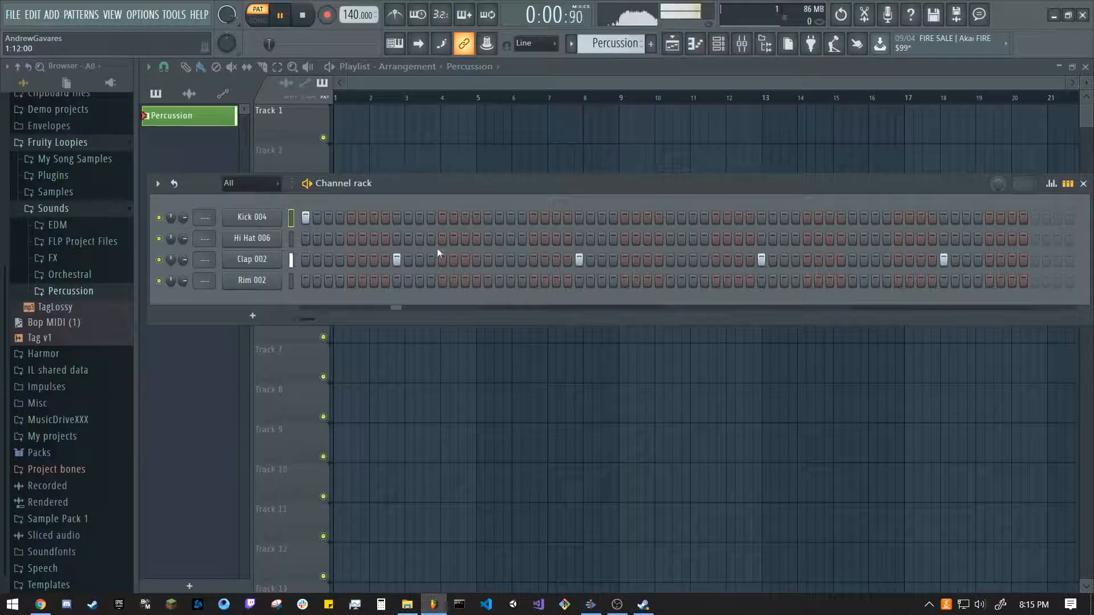
pyautogui.press('space')
pyautogui.click(536, 218)
pyautogui.rightClick(523, 218)
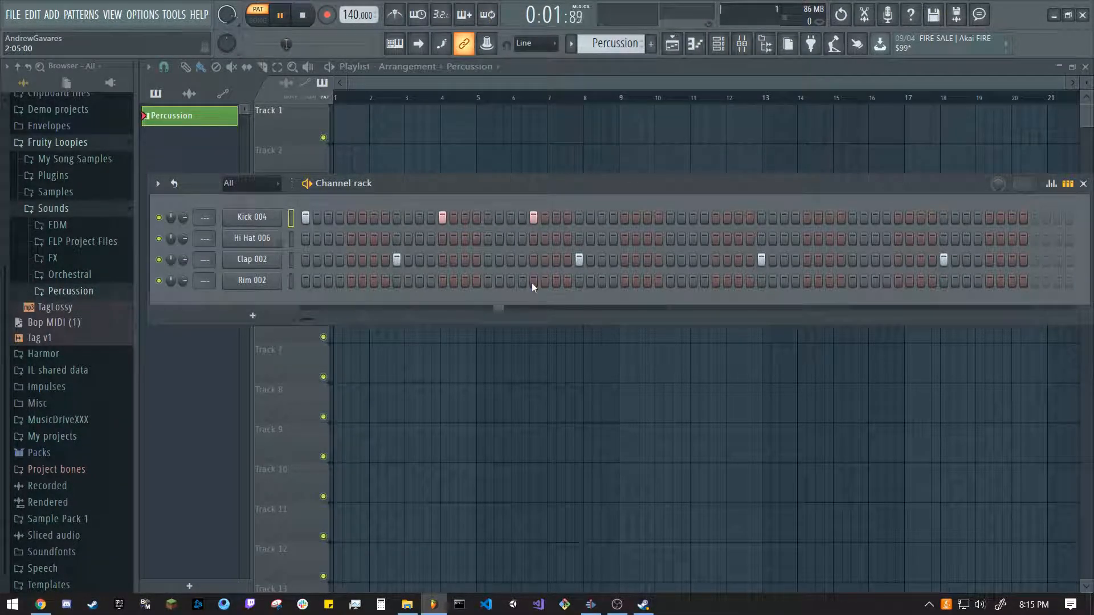
pyautogui.press('space')
pyautogui.click(647, 219)
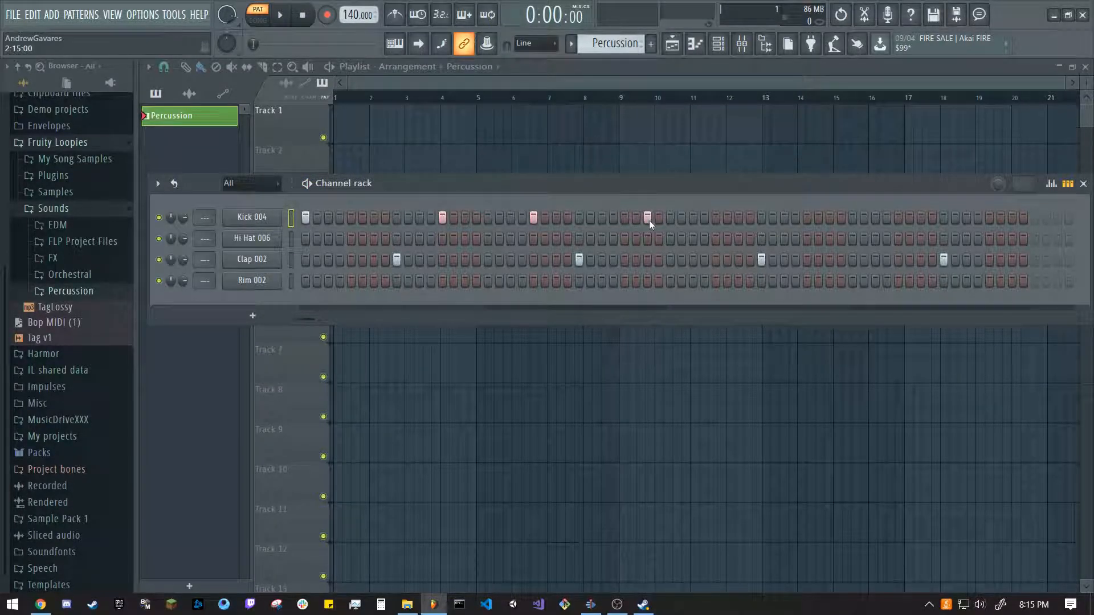
pyautogui.click(669, 219)
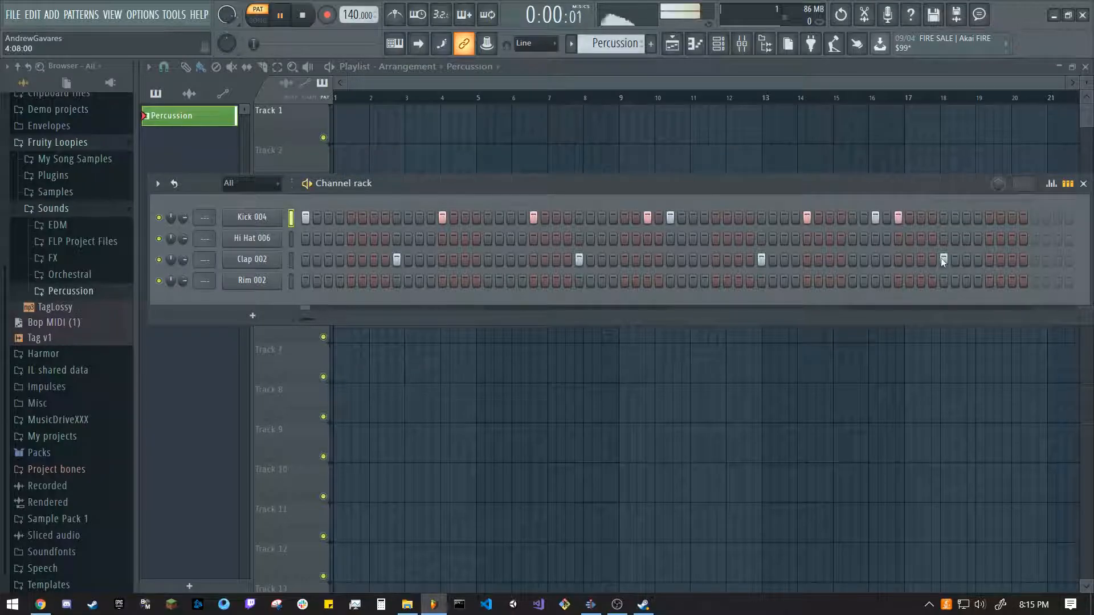
pyautogui.click(1012, 217)
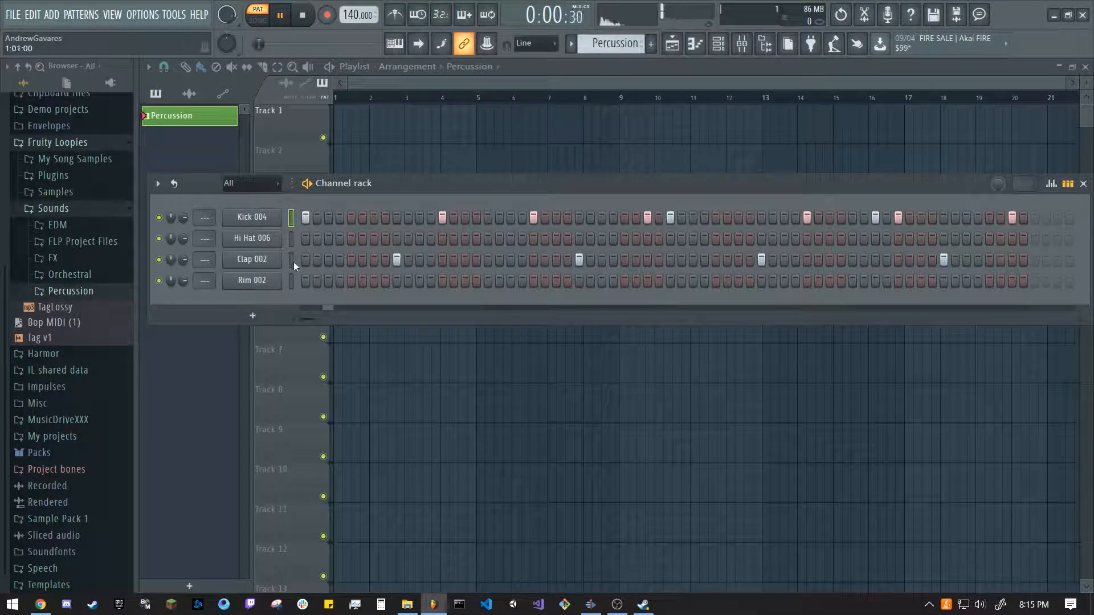
# Fill the Hi Hat 006 channel on every 2 steps and place Rim 002 hits on steps 19 and 23.
pyautogui.rightClick(242, 241)
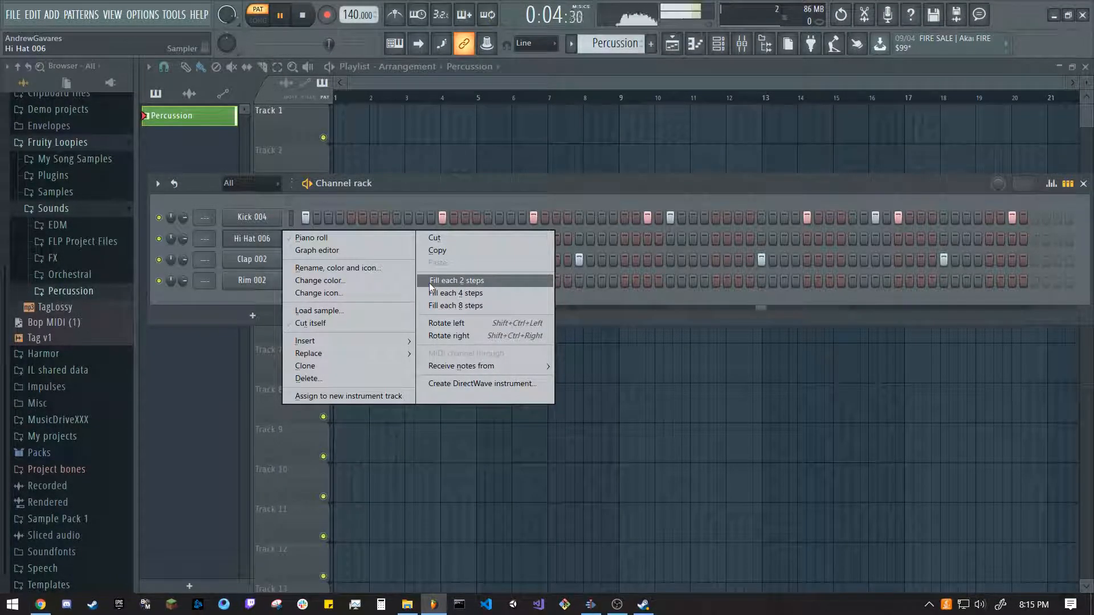
pyautogui.click(496, 281)
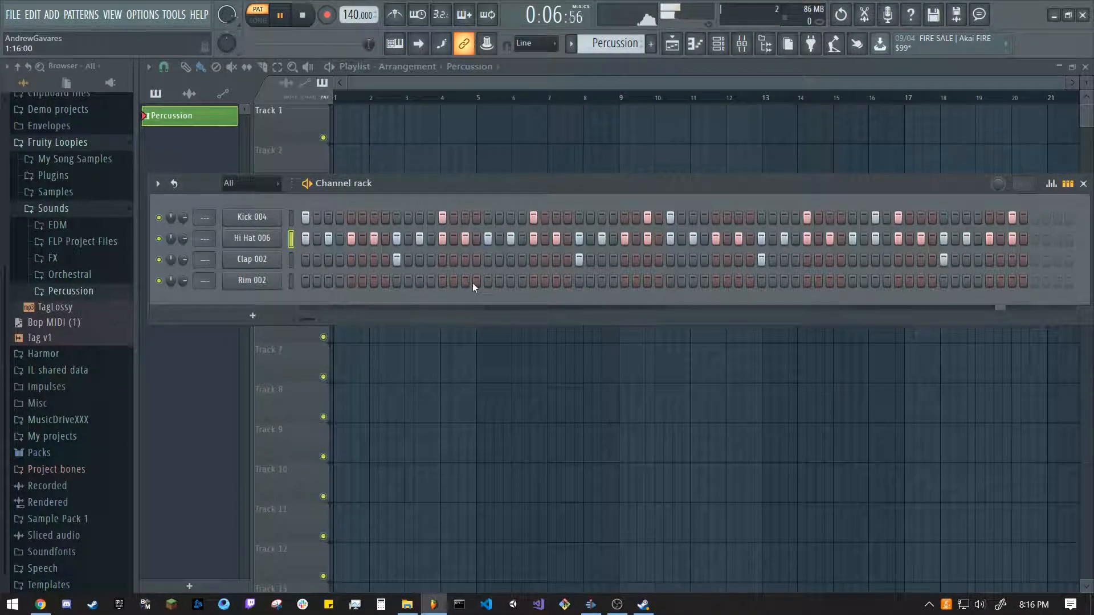
pyautogui.click(510, 281)
pyautogui.click(556, 282)
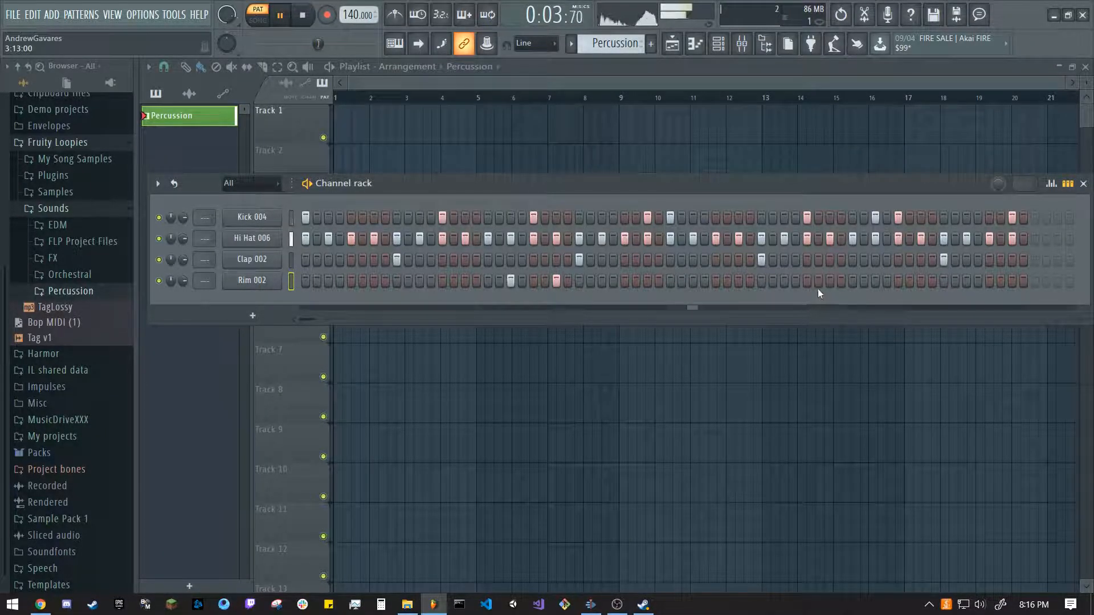
# Add a Rim 002 hit on step 51 of the Percussion pattern and stop playback.
pyautogui.click(877, 282)
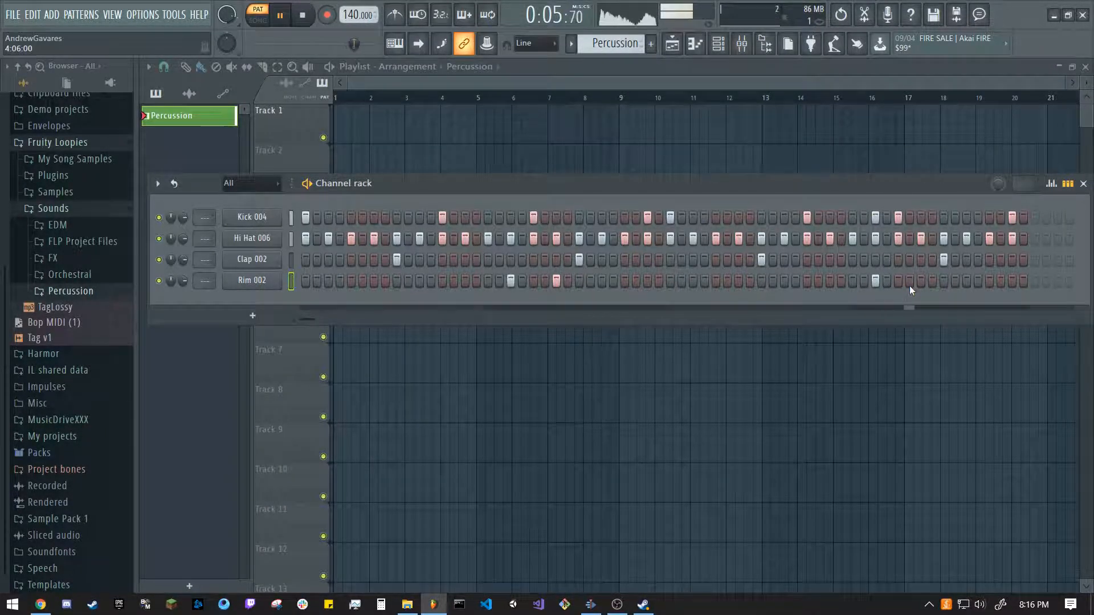
pyautogui.press('space')
# Open the Rim 002 piano roll and sampler settings, lower the sample's time-stretching pitch in Auto mode, and audition the sound.
pyautogui.rightClick(244, 285)
pyautogui.click(258, 289)
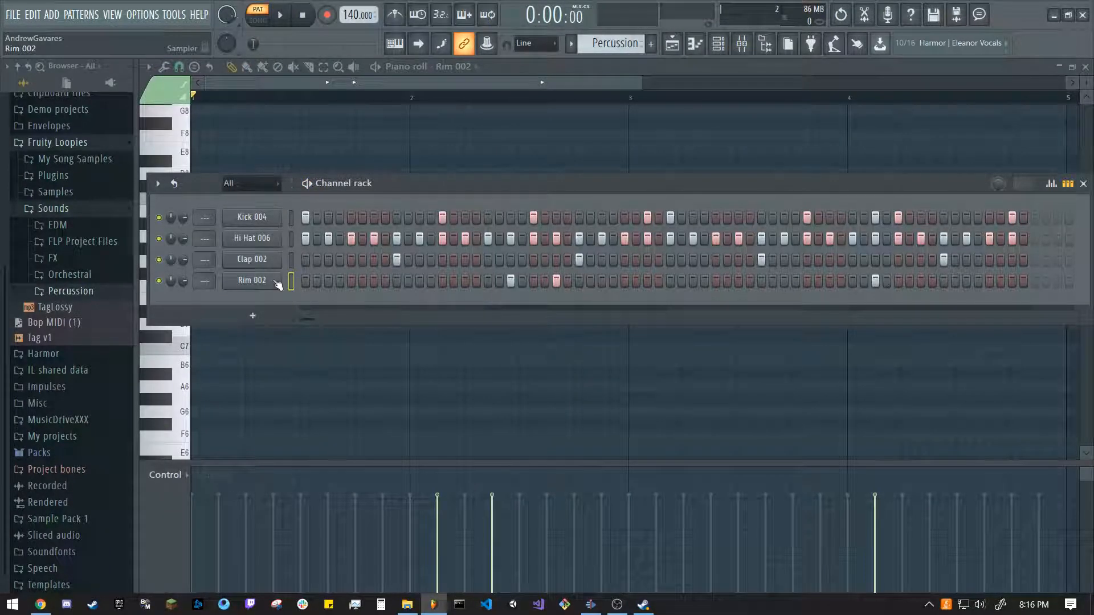
pyautogui.click(276, 282)
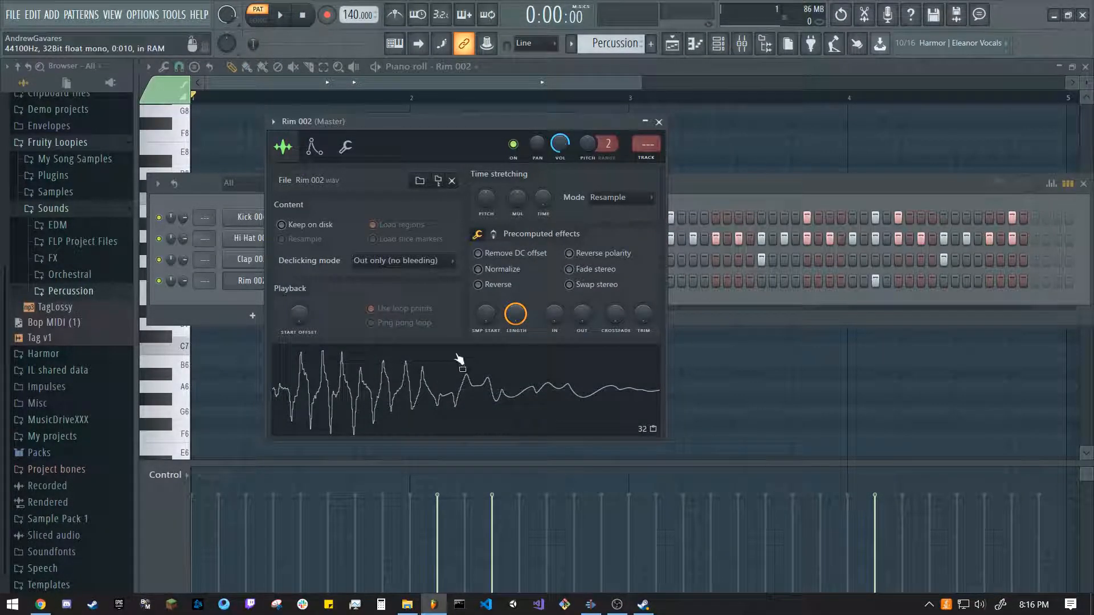
pyautogui.moveTo(429, 119); pyautogui.dragTo(409, 122)
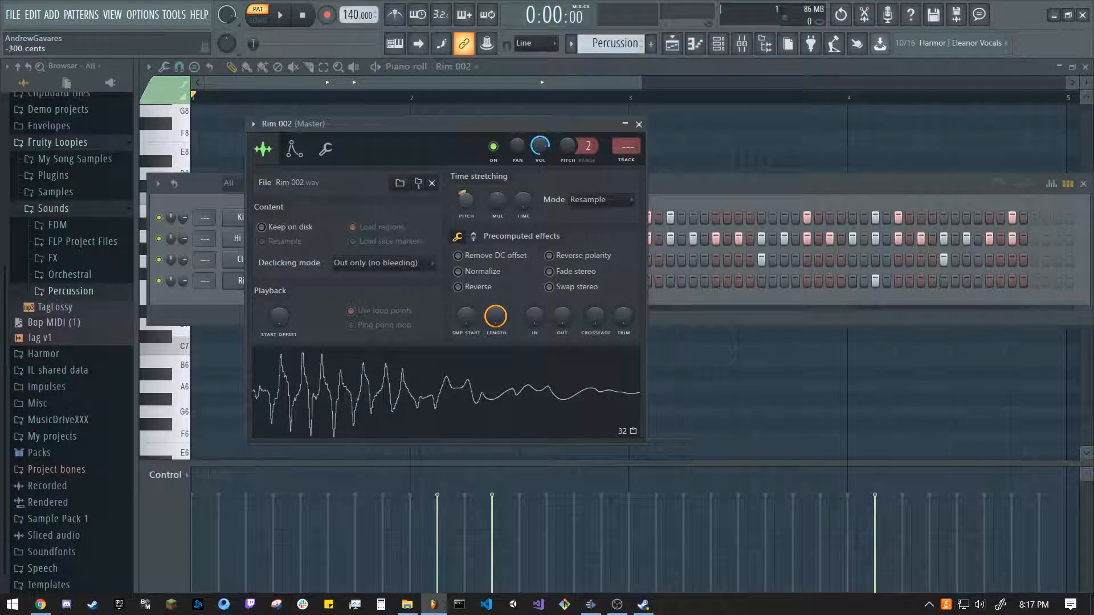
pyautogui.moveTo(465, 200); pyautogui.dragTo(466, 198)
pyautogui.click(476, 385)
pyautogui.click(460, 379)
pyautogui.click(437, 394)
pyautogui.click(422, 392)
pyautogui.click(423, 392)
pyautogui.click(418, 416)
# Play the pattern with the re-pitched rim, close the sampler settings and stop playback.
pyautogui.press('space')
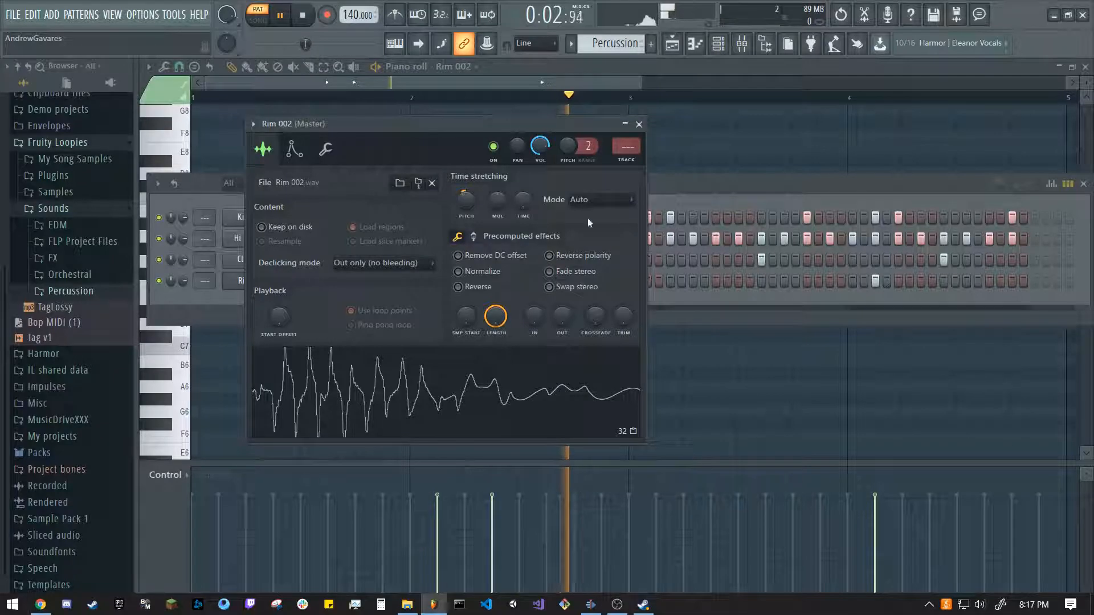
pyautogui.click(639, 124)
pyautogui.press('space')
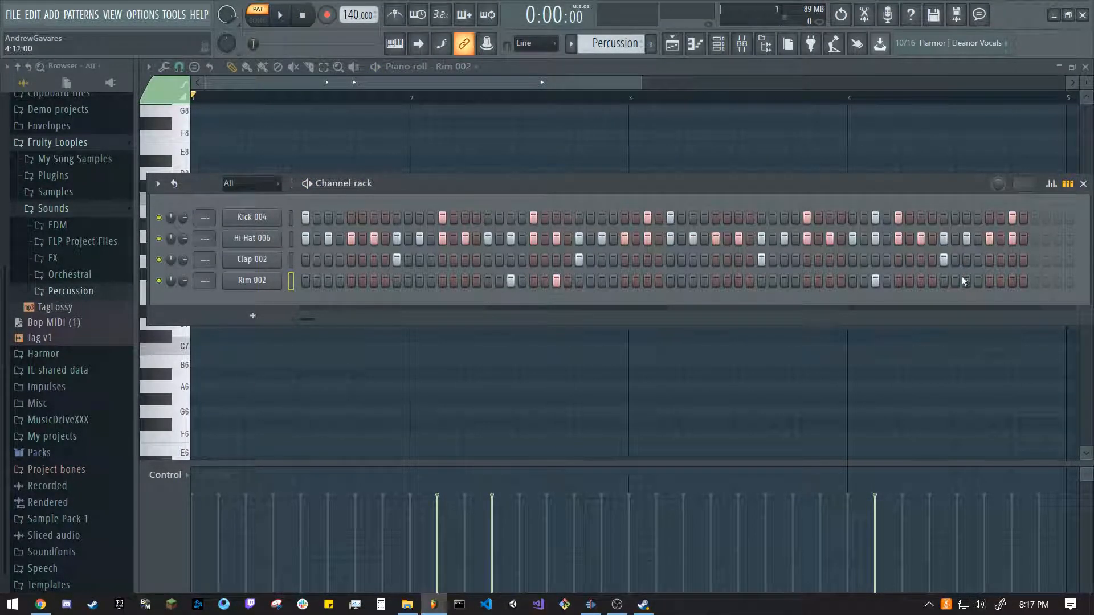
# Show the playlist without the channel rack and place a four-bar Percussion clip at bar 1 of Track 1.
pyautogui.click(1083, 184)
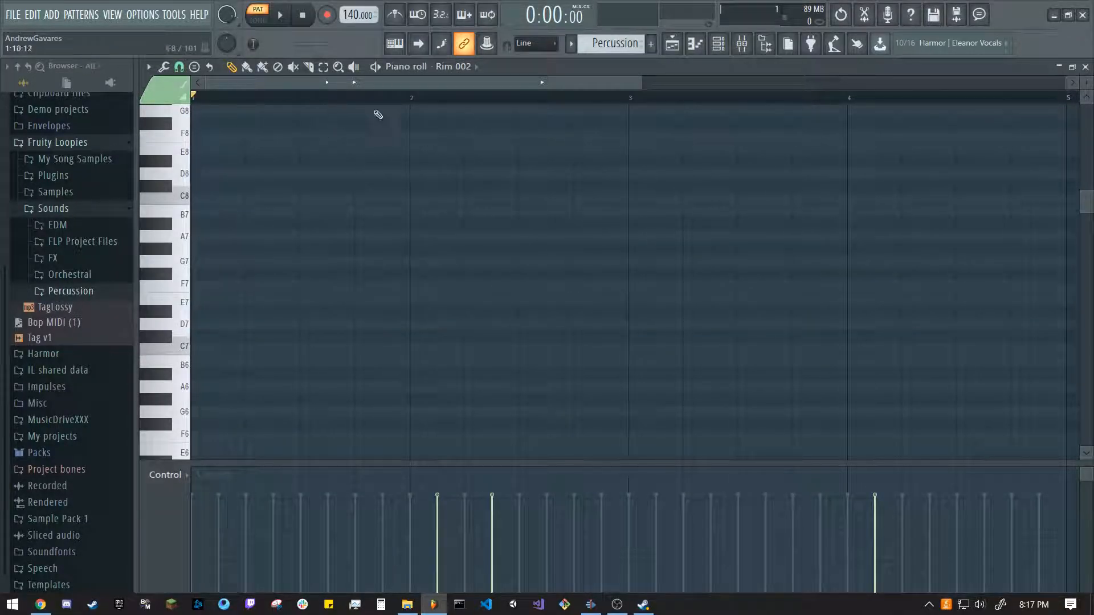
pyautogui.click(671, 45)
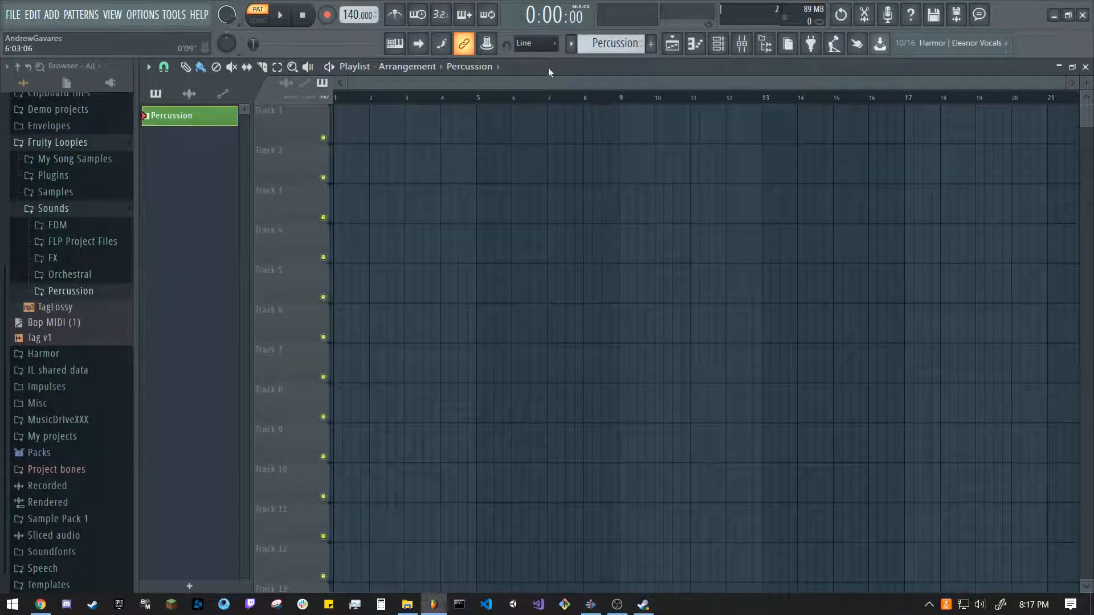
pyautogui.click(339, 135)
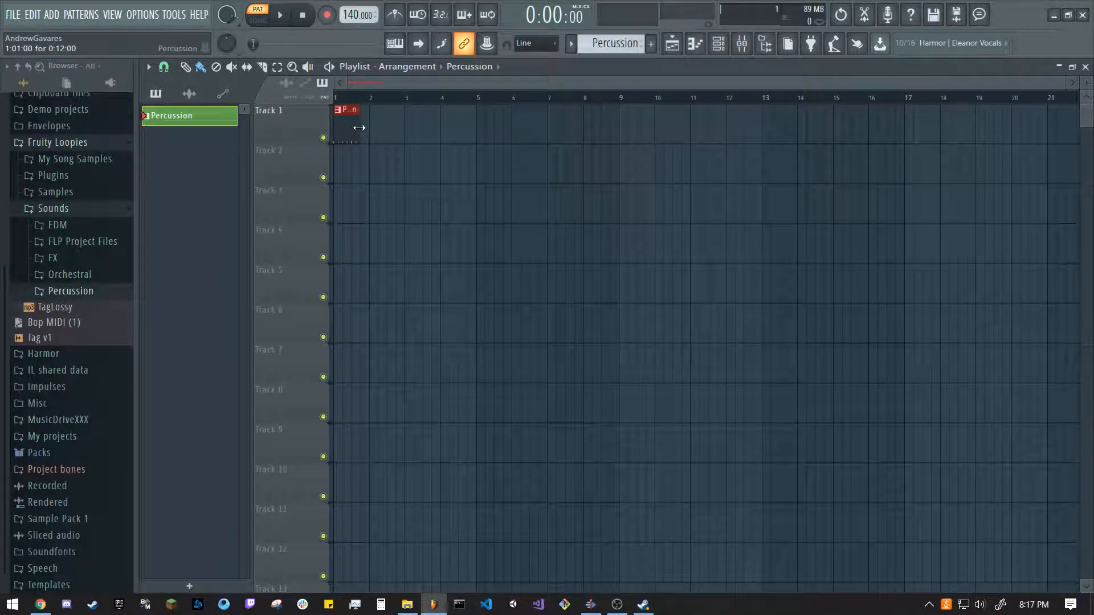
pyautogui.moveTo(359, 128); pyautogui.dragTo(370, 127)
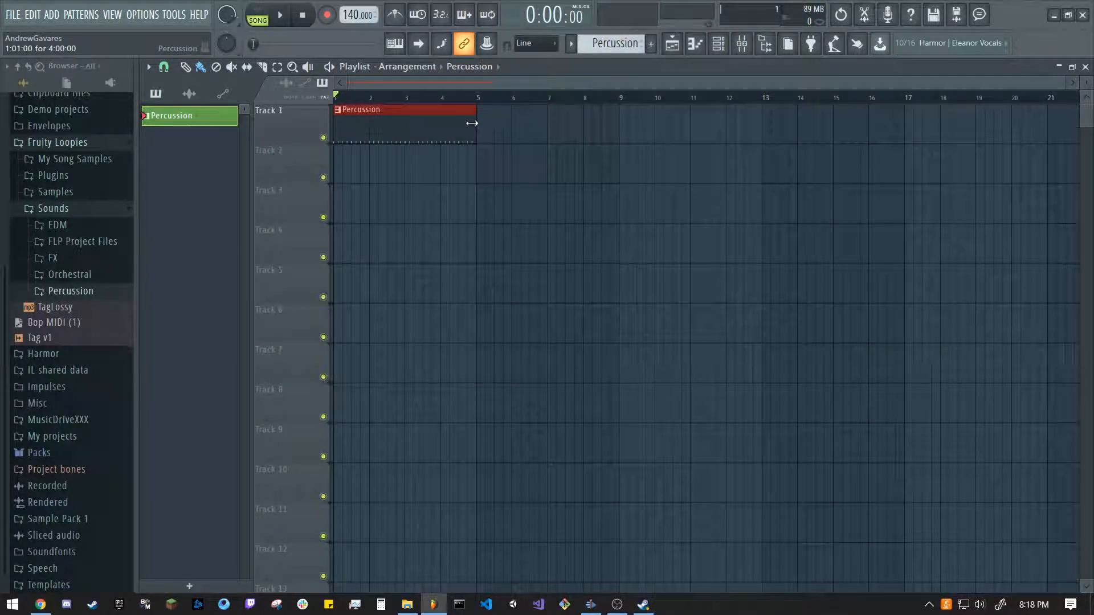
# Extend the Percussion clip to about bar 5.5, audition the song, and trim the clip back to four bars.
pyautogui.moveTo(485, 122); pyautogui.dragTo(493, 121)
pyautogui.press('space')
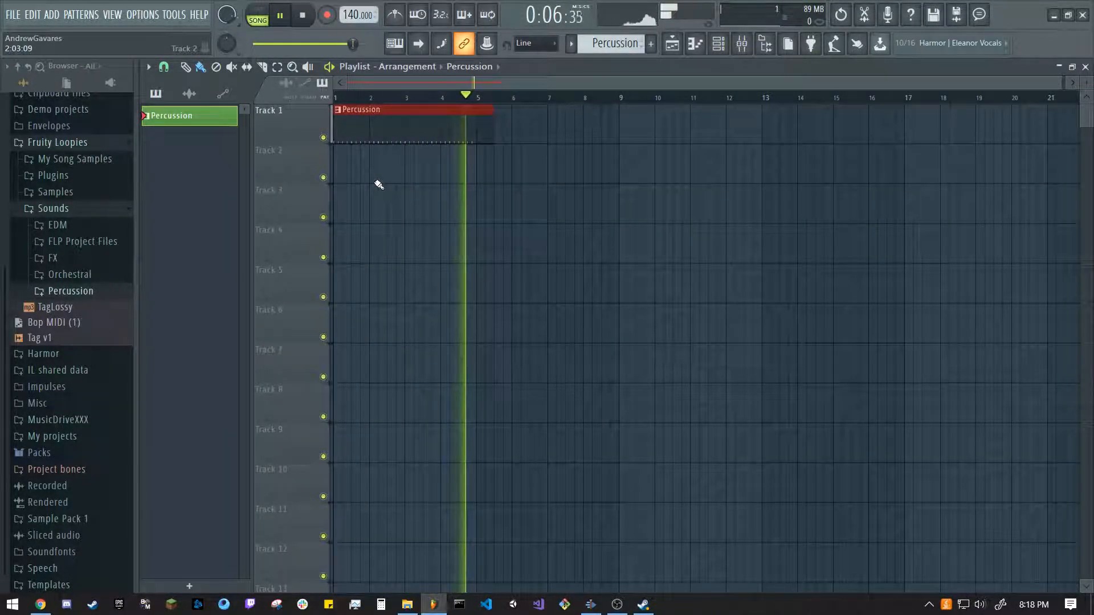
pyautogui.press('space')
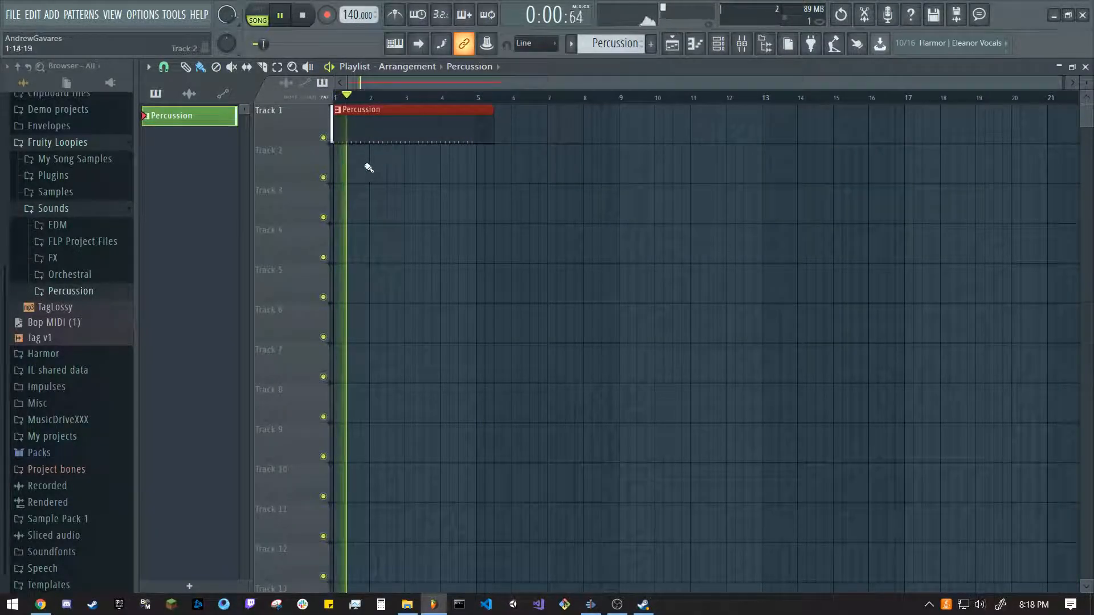
pyautogui.moveTo(488, 130); pyautogui.dragTo(470, 136)
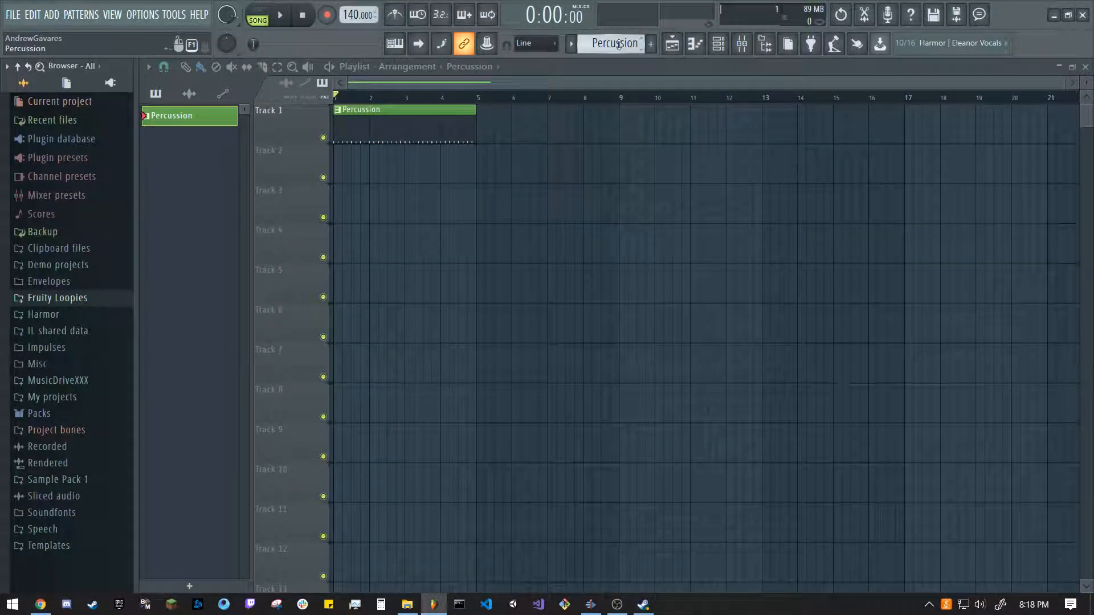
# Create a second pattern named Piano and give it a blue colour.
pyautogui.scroll(-1, 618, 45)
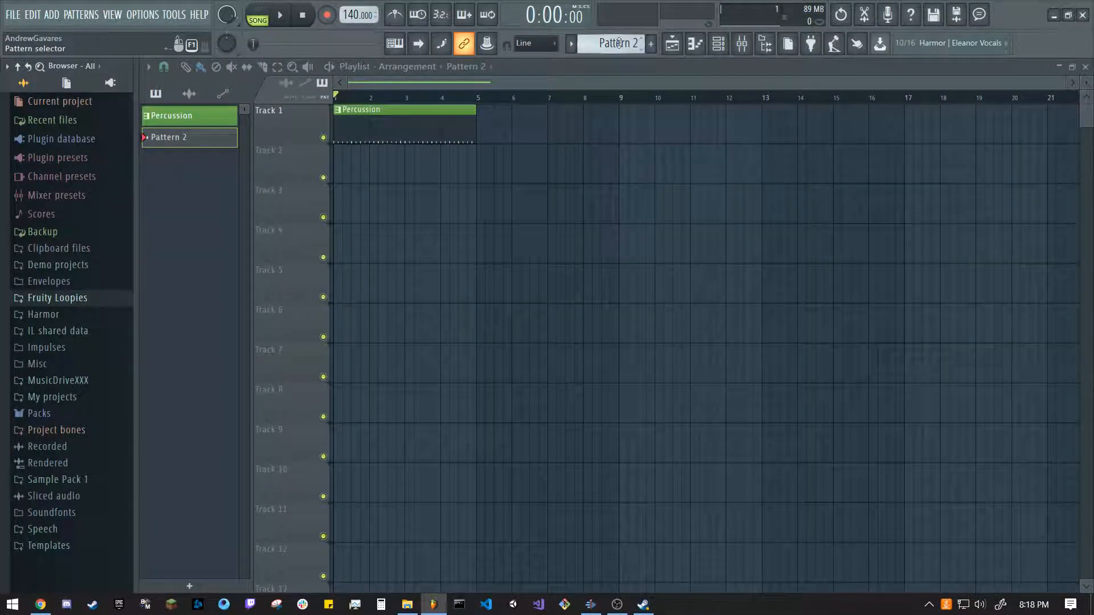
pyautogui.press('F2')
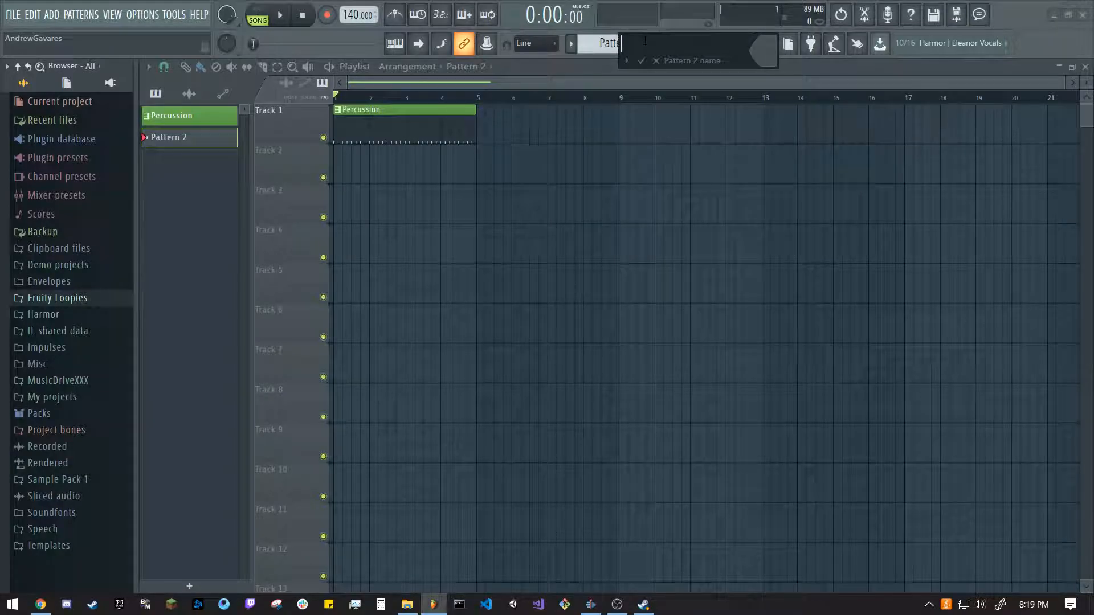
pyautogui.write('Pinano')
pyautogui.click(765, 64)
pyautogui.click(863, 42)
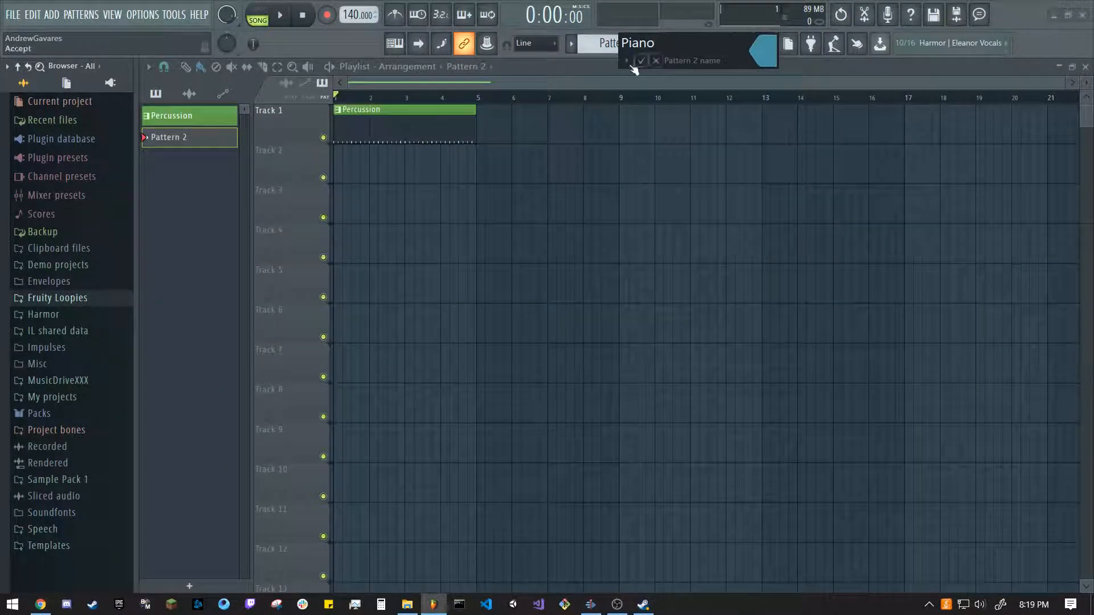
pyautogui.click(642, 61)
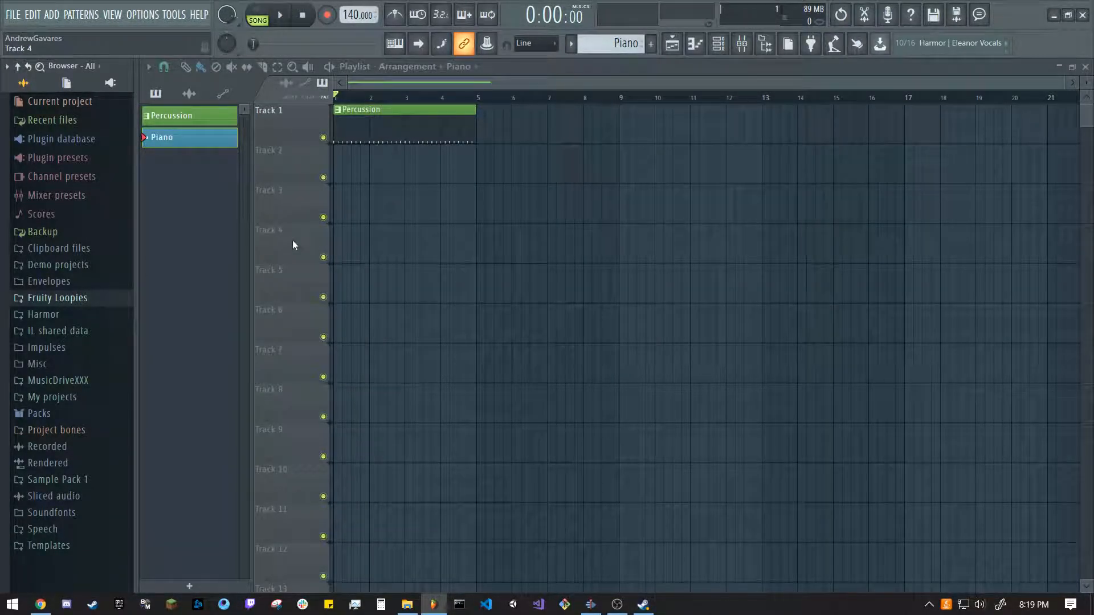
# Place a four-bar Piano clip at bar 1 of Track 2 and remove the stray clip on Track 5.
pyautogui.click(338, 170)
pyautogui.moveTo(368, 170); pyautogui.dragTo(475, 184)
pyautogui.click(415, 268)
pyautogui.rightClick(429, 273)
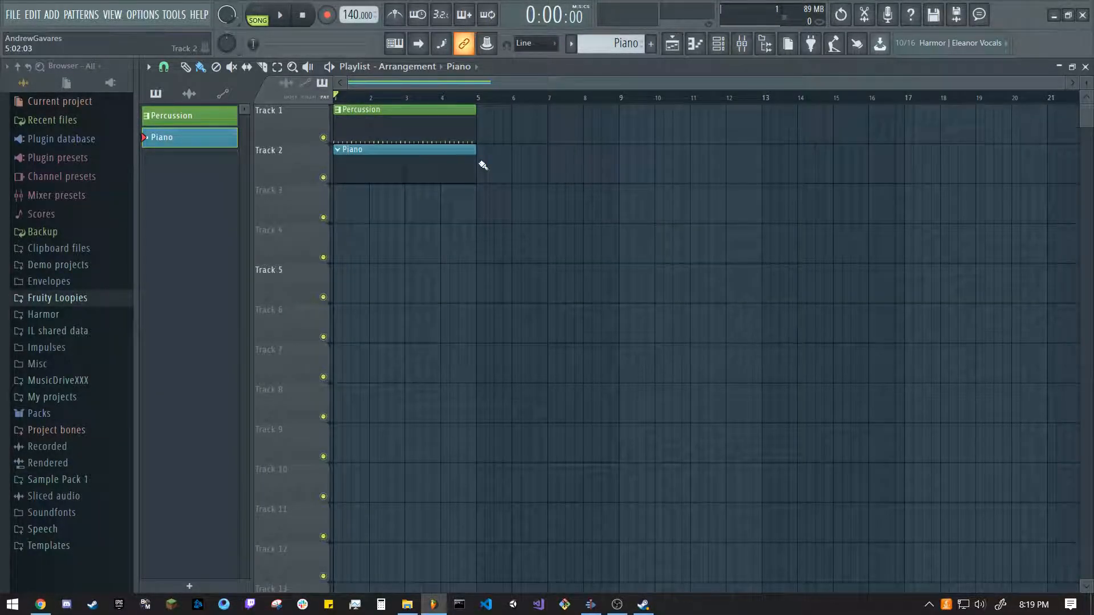
# Try two-bar Piano clips and a duplicate of the arrangement from bar 5, removing the copies and restoring the four-bar Piano clip.
pyautogui.moveTo(475, 163); pyautogui.dragTo(432, 166)
pyautogui.moveTo(464, 237); pyautogui.dragTo(378, 127)
pyautogui.hotkey('ctrl', 'b')
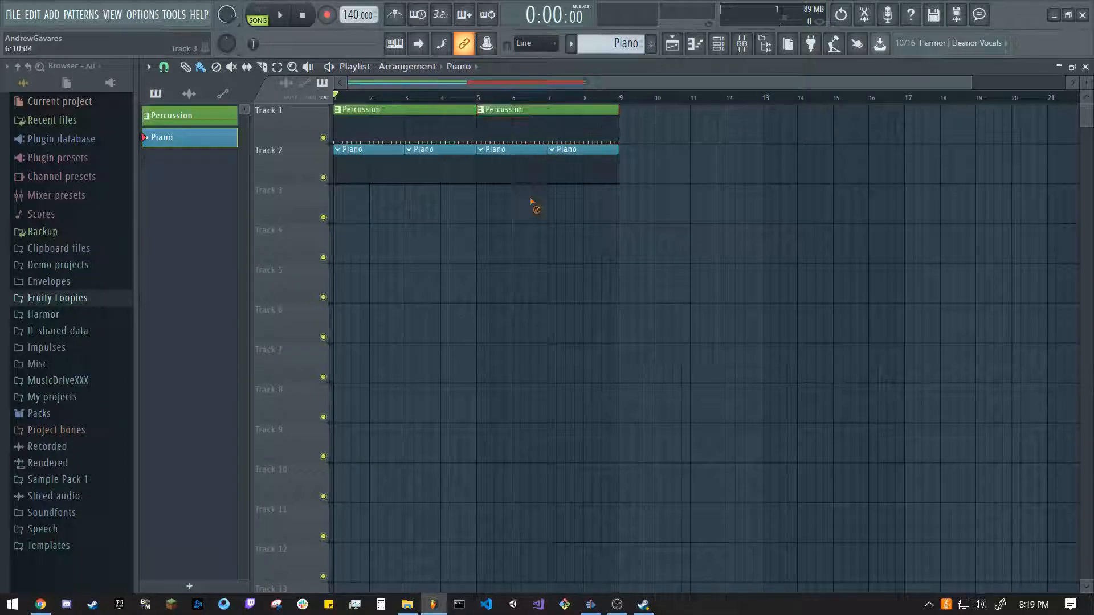
pyautogui.press('Delete')
pyautogui.rightClick(439, 176)
pyautogui.rightClick(385, 174)
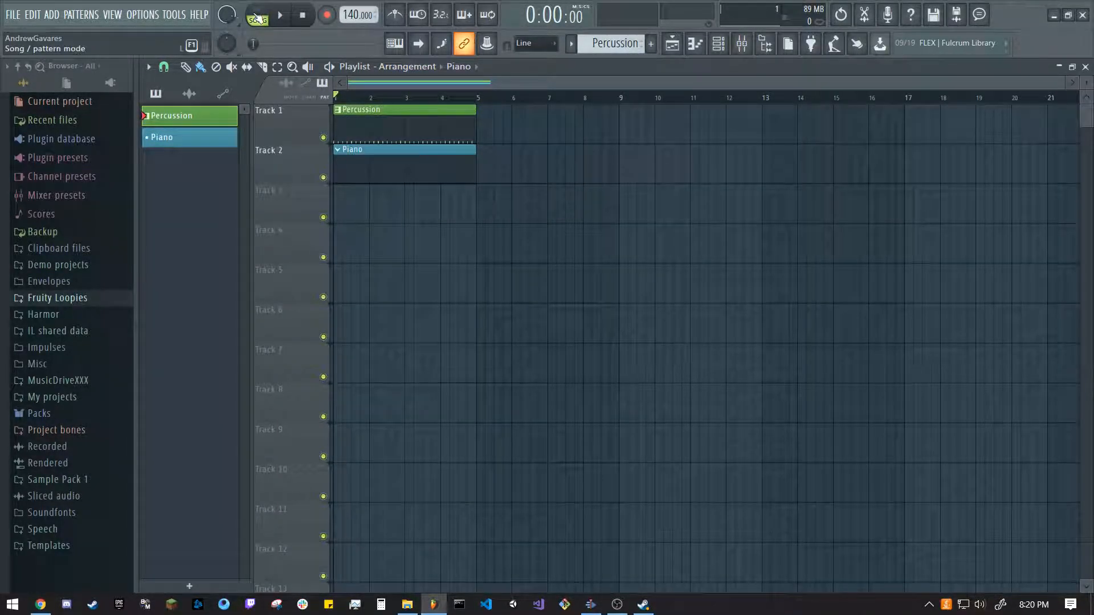
# Switch playback to pattern mode, select the Piano pattern and open the channel rack for it.
pyautogui.click(257, 18)
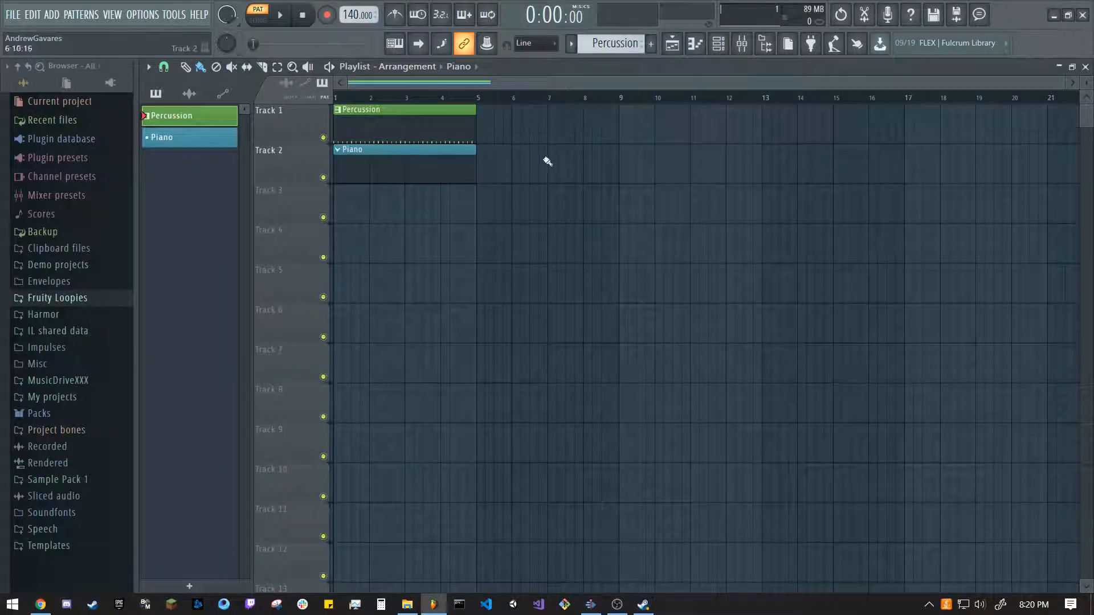
pyautogui.scroll(-1, 612, 45)
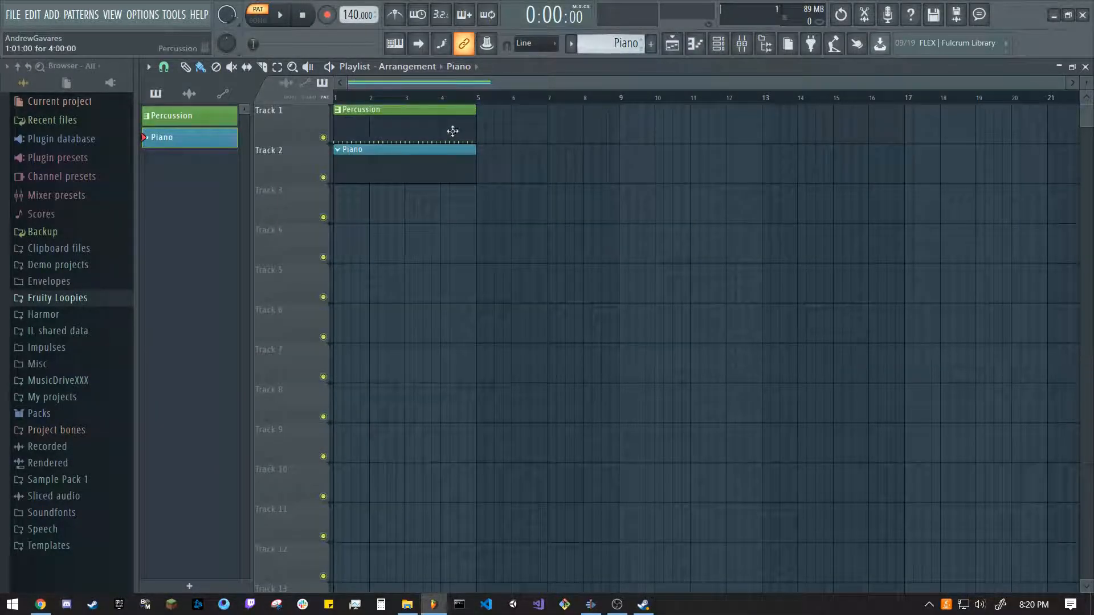
pyautogui.click(719, 44)
pyautogui.moveTo(491, 183); pyautogui.dragTo(499, 163)
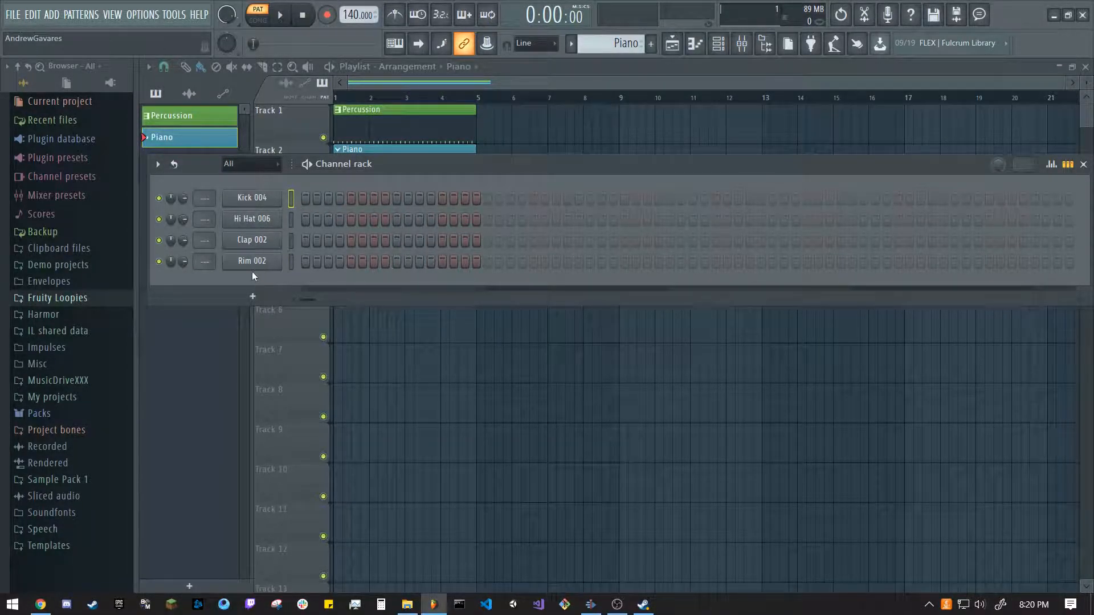
# Load the Close Grand instrument from the Keyboard packs as a new channel and close its plugin window.
pyautogui.click(41, 414)
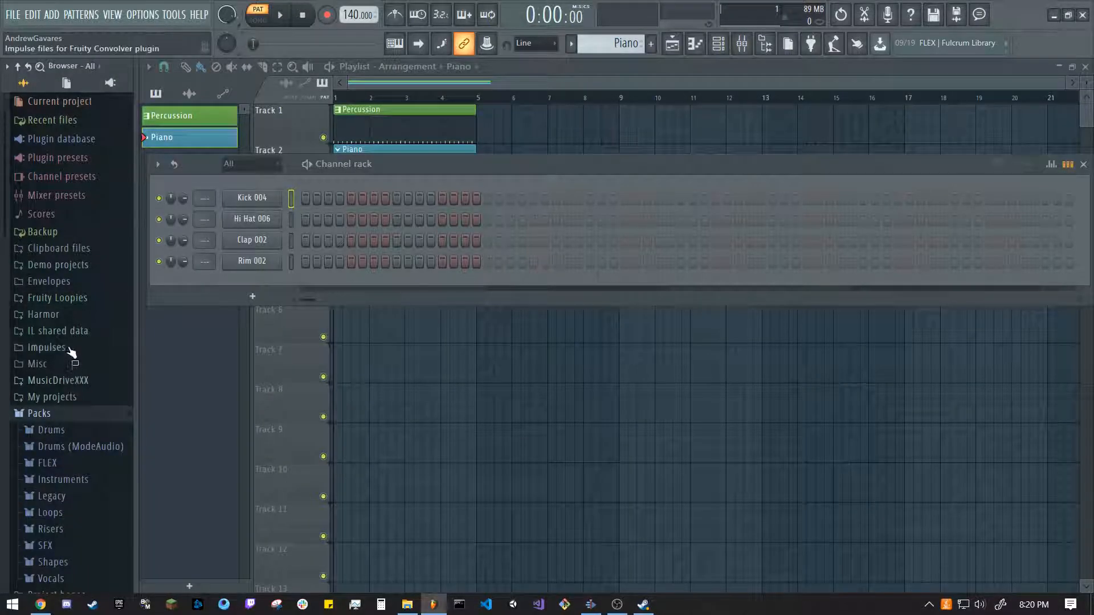
pyautogui.click(75, 354)
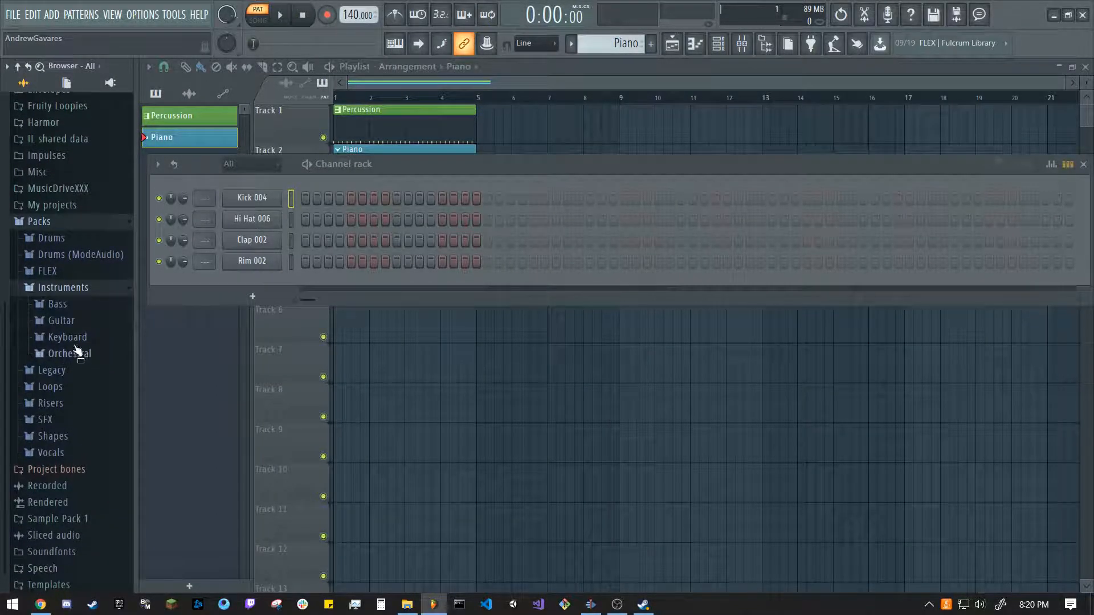
pyautogui.click(74, 340)
pyautogui.moveTo(68, 278); pyautogui.dragTo(245, 275)
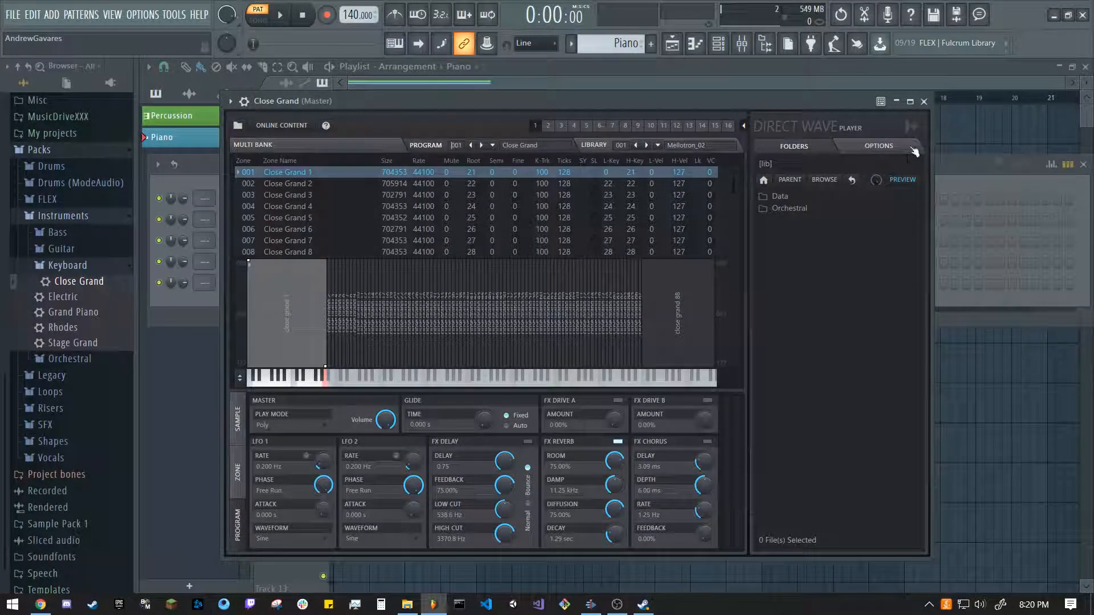
pyautogui.click(924, 102)
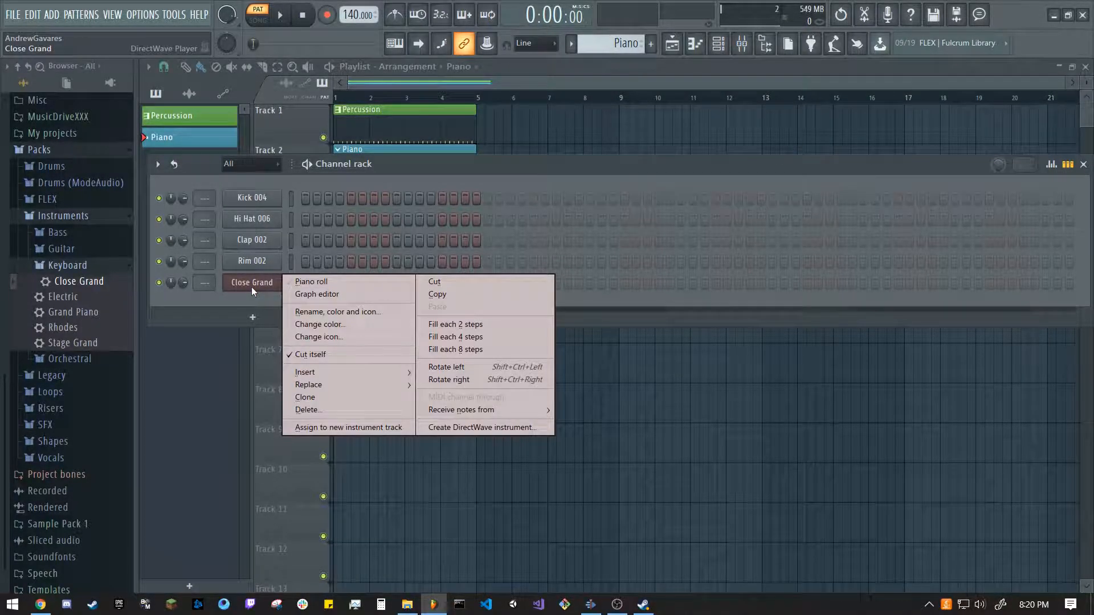
# Open the Close Grand channel's piano roll and play a run of notes to test its sound.
pyautogui.click(288, 279)
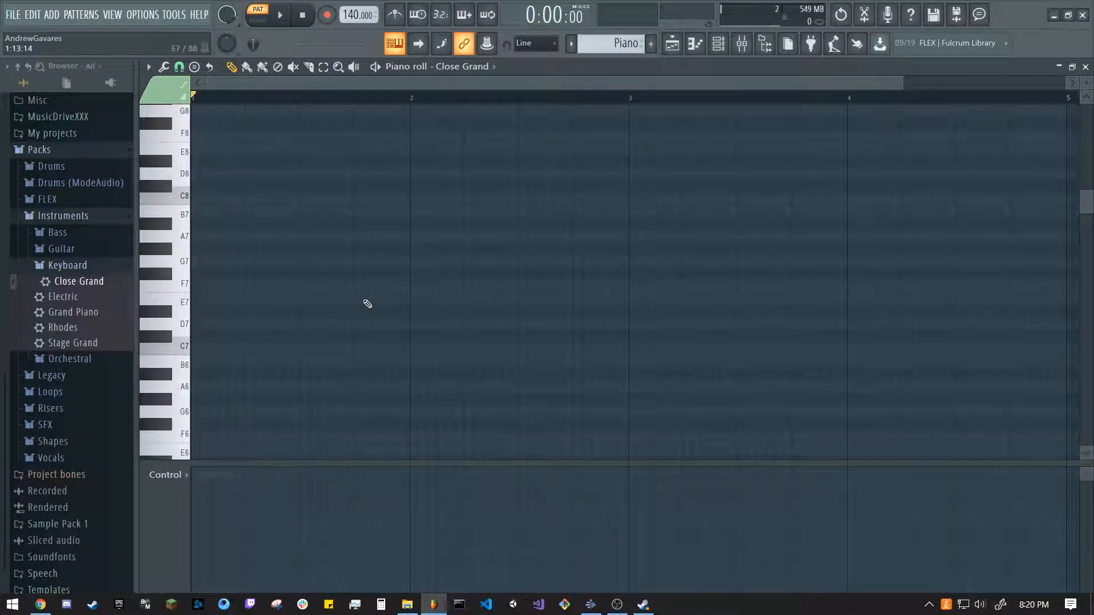
pyautogui.press('z')
pyautogui.press('x')
pyautogui.press('c')
pyautogui.press('v')
pyautogui.press('b')
pyautogui.press('n')
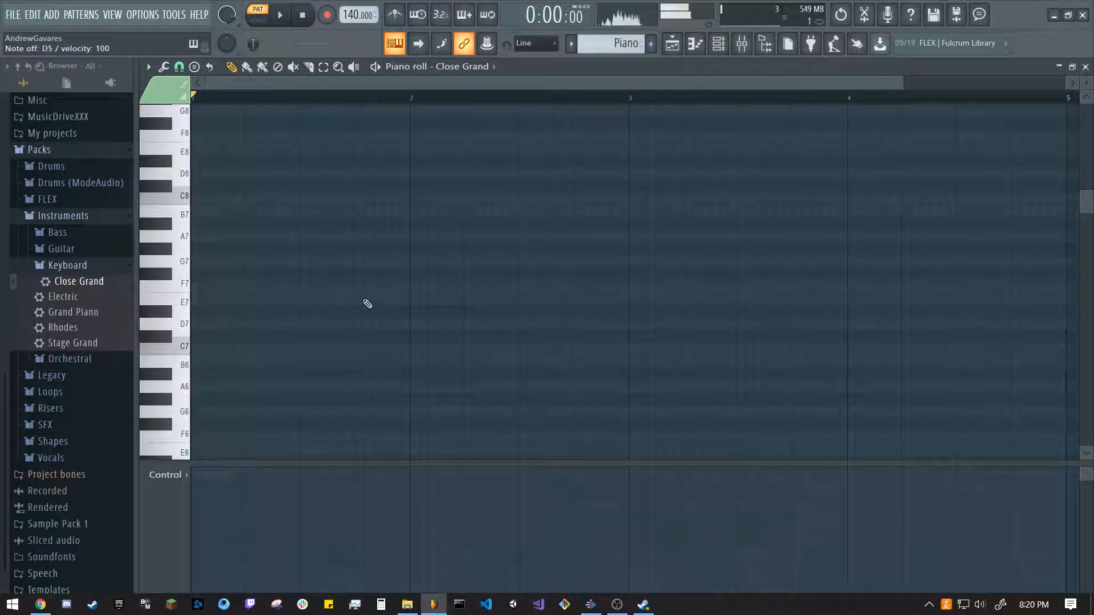
# Try out combinations of D, G and A# on the Close Grand to find a chord around octave 4.
pyautogui.scroll(-6, 310, 390)
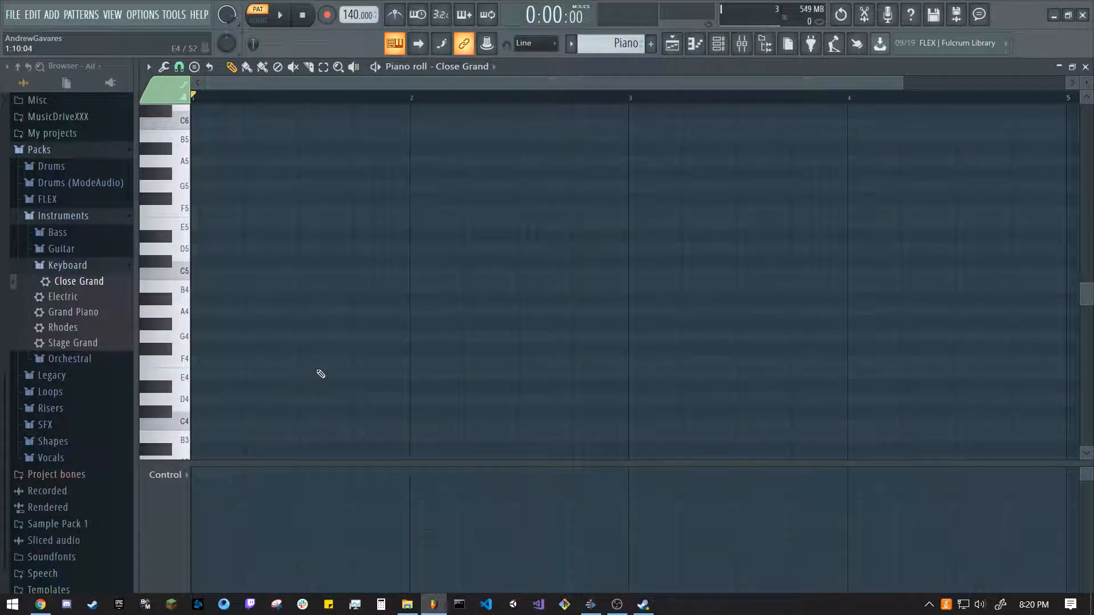
pyautogui.scroll(-2, 296, 376)
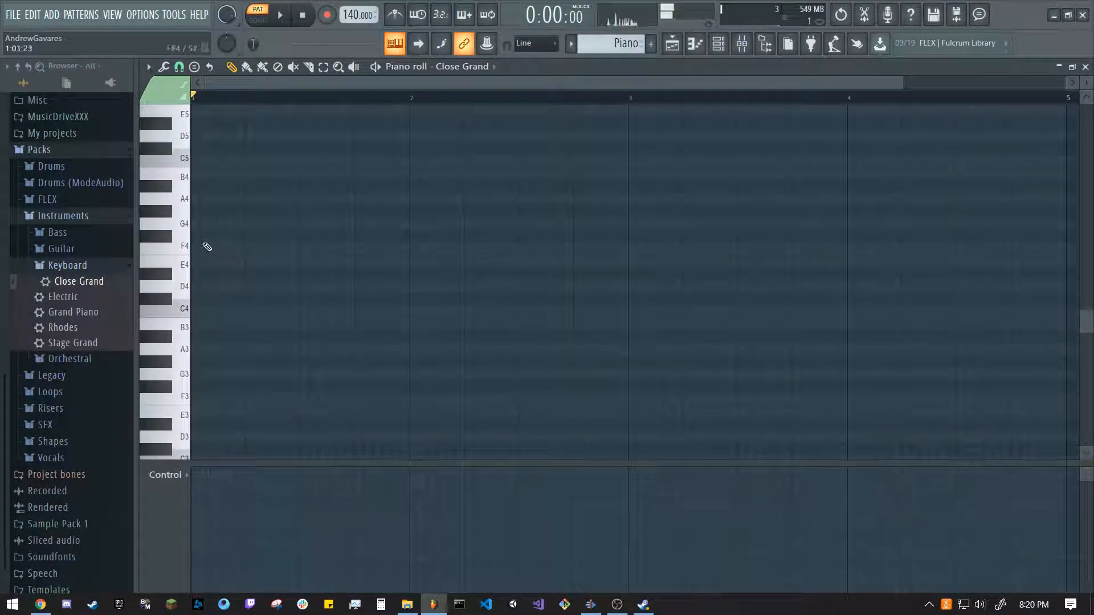
pyautogui.scroll(1, 212, 268)
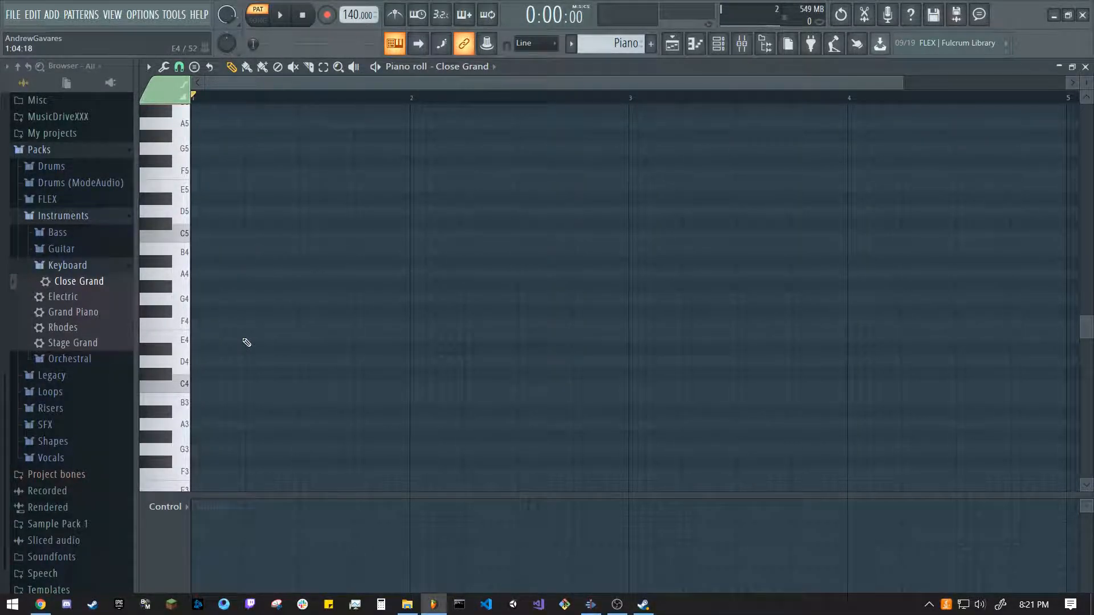
pyautogui.press('x')
pyautogui.press('b')
pyautogui.press('b')
pyautogui.press('j')
pyautogui.press('x')
pyautogui.press('b')
pyautogui.press('j')
pyautogui.press('x')
pyautogui.press('b')
pyautogui.press('n')
# Place D4, G4 and A#4 notes at the start of bar 1 to form a chord.
pyautogui.click(212, 362)
pyautogui.press('b')
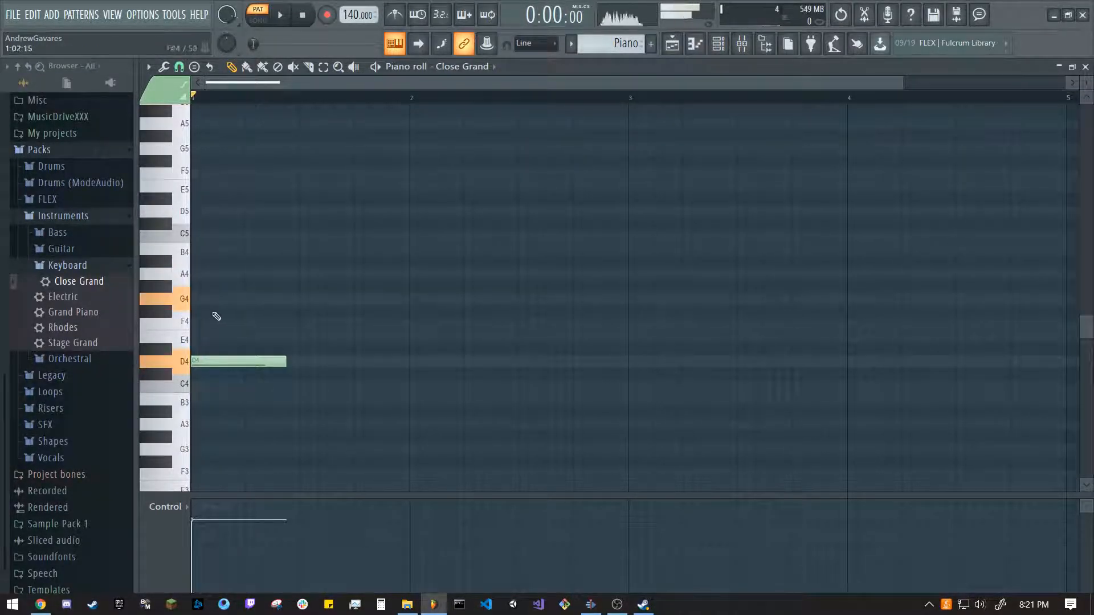
pyautogui.press('j')
pyautogui.click(211, 298)
pyautogui.click(220, 261)
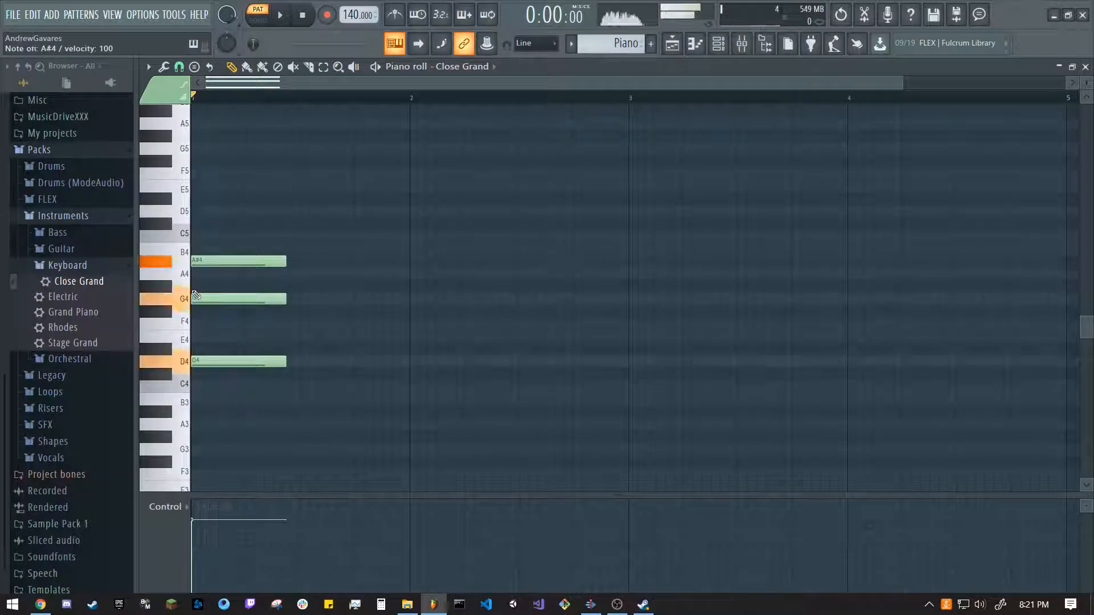
# Lengthen the three chord notes to one full bar and duplicate the chord into bar 2.
pyautogui.hotkey('ctrl', 'a')
pyautogui.moveTo(286, 302); pyautogui.dragTo(430, 309)
pyautogui.hotkey('ctrl', 'b')
pyautogui.hotkey('ctrl', 'd')
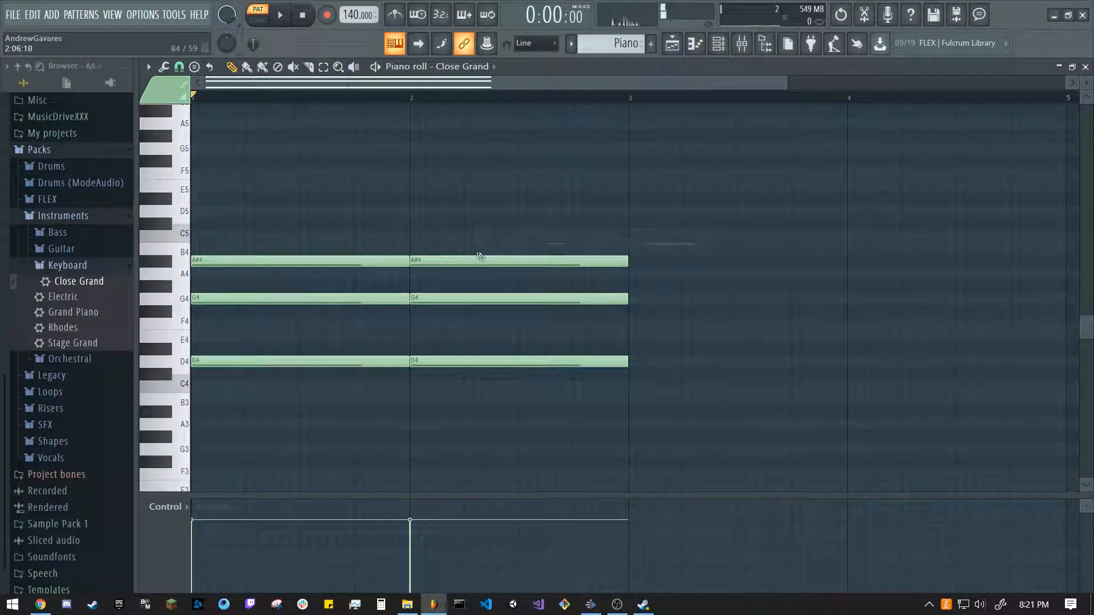
# Lower the top note of the bar 2 chord to A4 and play the pattern to hear the change.
pyautogui.moveTo(489, 253); pyautogui.dragTo(488, 265)
pyautogui.press('space')
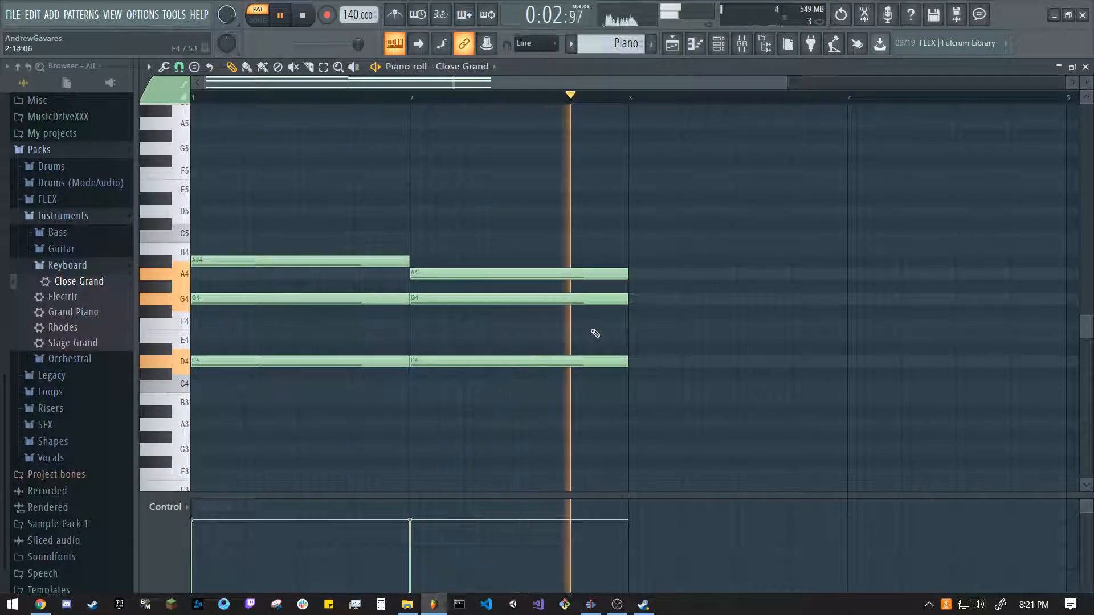
pyautogui.press('space')
# Duplicate the two chords into bars 3 and 4 and raise the top note of the bar 4 chord to C5.
pyautogui.moveTo(311, 429); pyautogui.dragTo(301, 221)
pyautogui.moveTo(297, 262); pyautogui.dragTo(890, 234)
pyautogui.hotkey('ctrl', 'd')
pyautogui.press('space')
pyautogui.scroll(-1, 742, 255)
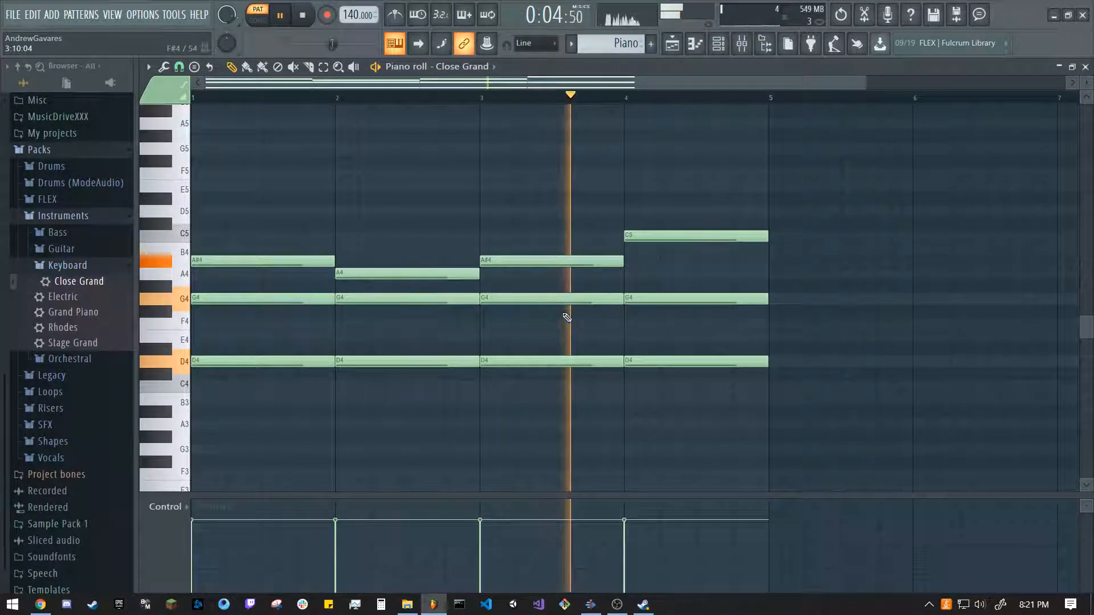
pyautogui.press('space')
# Lower the bar 4 chord's G4 to F4 and its D4 to C4, playing the progression after each change.
pyautogui.moveTo(645, 299); pyautogui.dragTo(627, 323)
pyautogui.moveTo(558, 171)
pyautogui.mouseDown()
pyautogui.moveTo(610, 181)
pyautogui.moveTo(555, 187)
pyautogui.mouseUp()
pyautogui.moveTo(295, 187); pyautogui.dragTo(630, 232)
pyautogui.press('space')
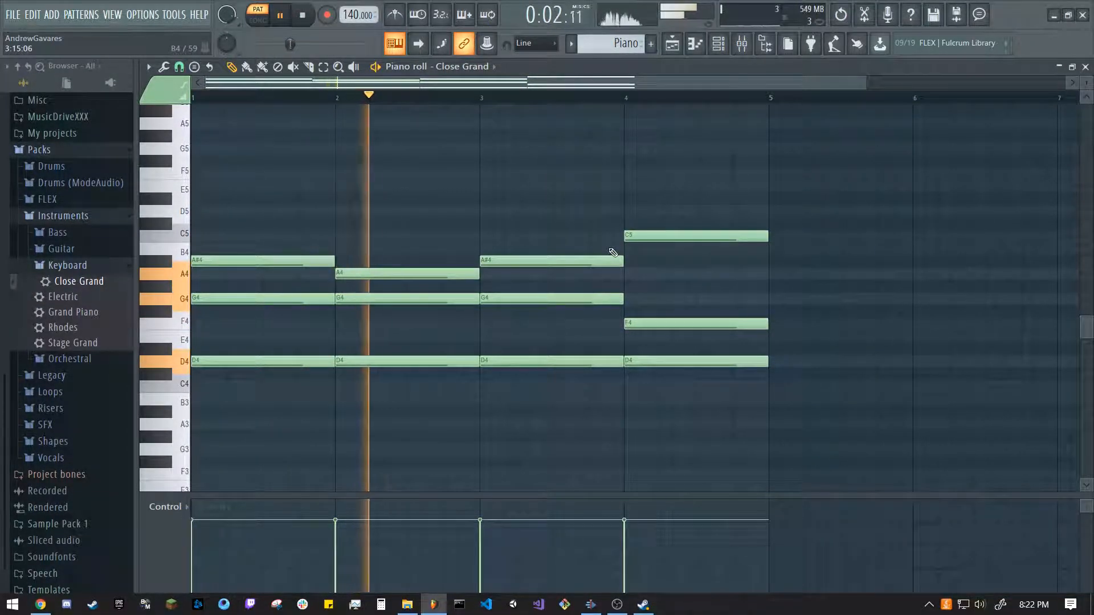
pyautogui.press('space')
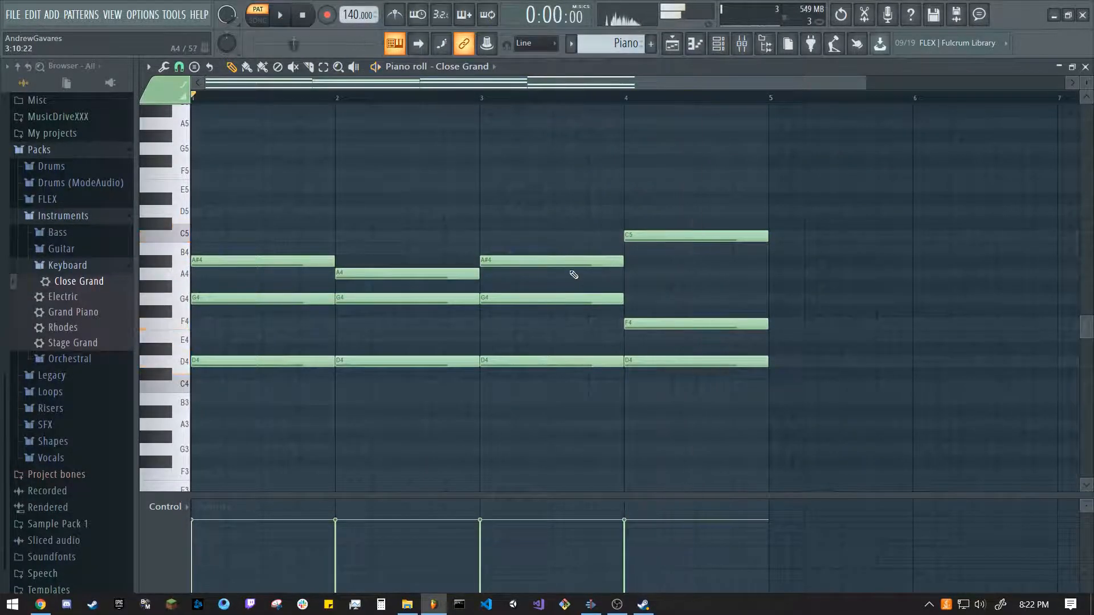
pyautogui.moveTo(648, 361); pyautogui.dragTo(647, 385)
pyautogui.moveTo(538, 210); pyautogui.dragTo(636, 225)
pyautogui.press('space')
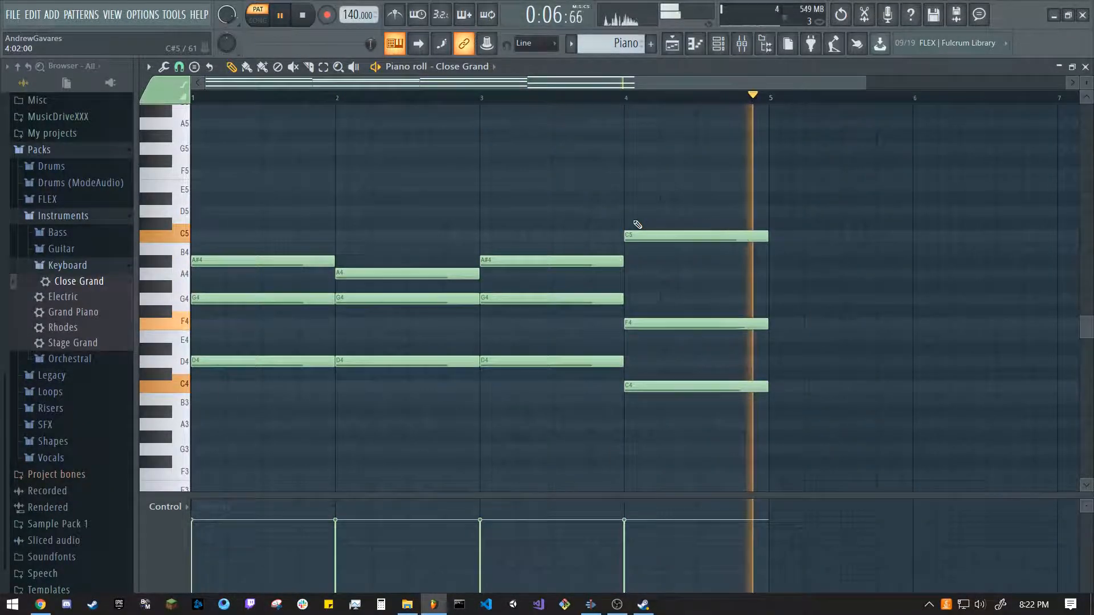
pyautogui.press('space')
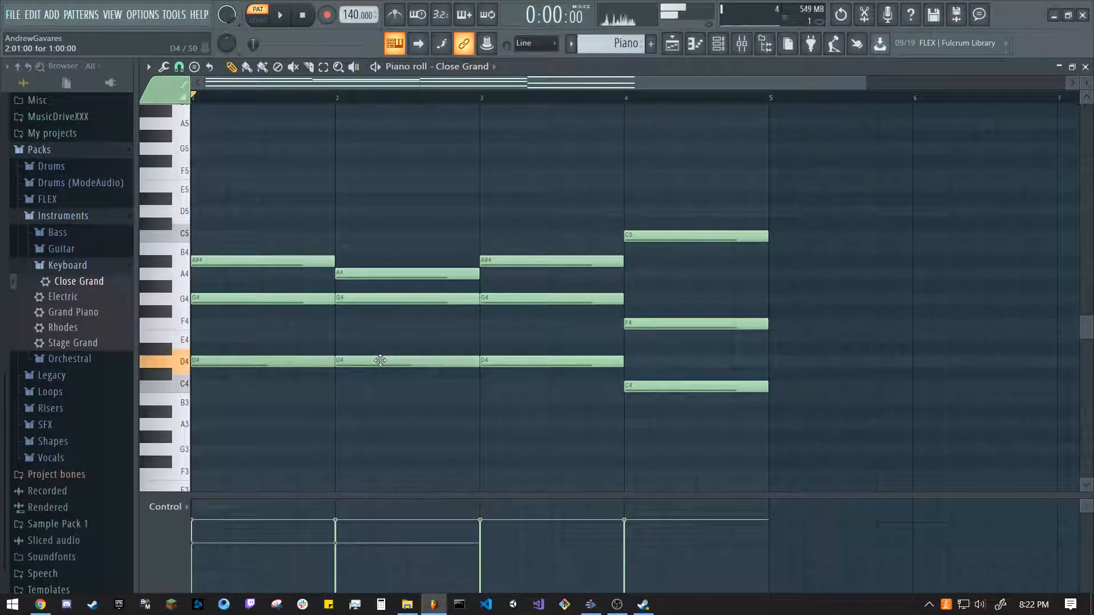
# Enlarge the piano roll's control lane, view its target control options and play the start of the chords.
pyautogui.moveTo(177, 494); pyautogui.dragTo(176, 461)
pyautogui.click(176, 472)
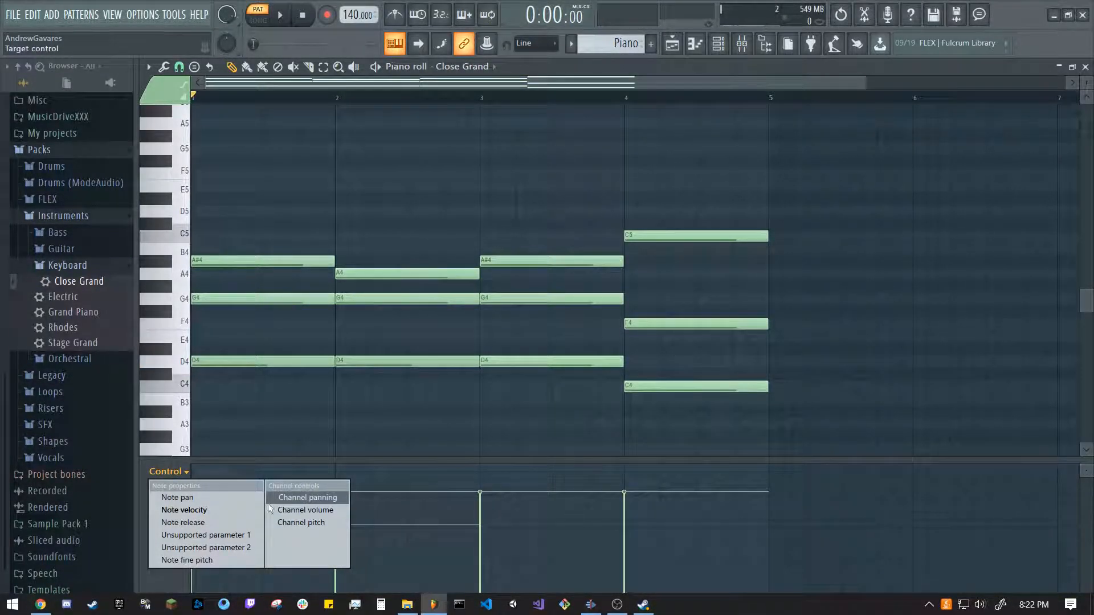
pyautogui.click(178, 476)
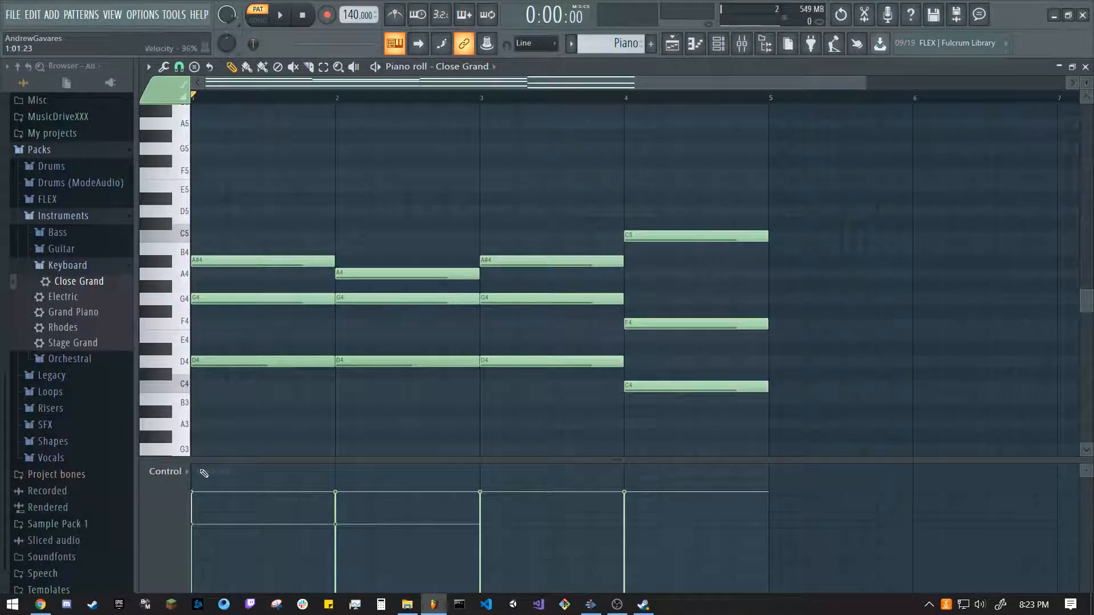
pyautogui.press('space')
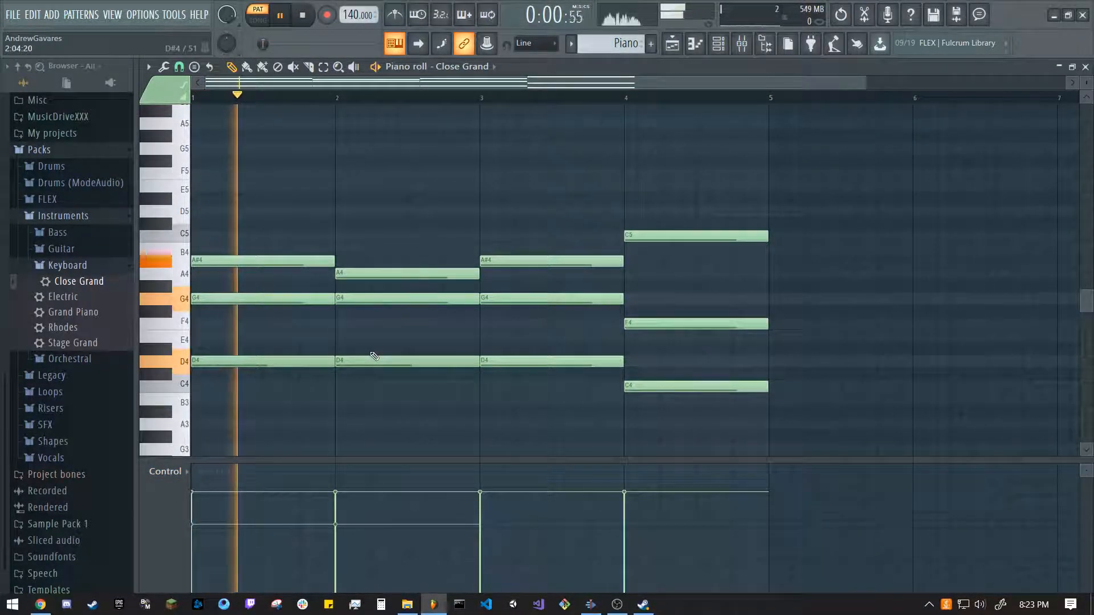
pyautogui.press('space')
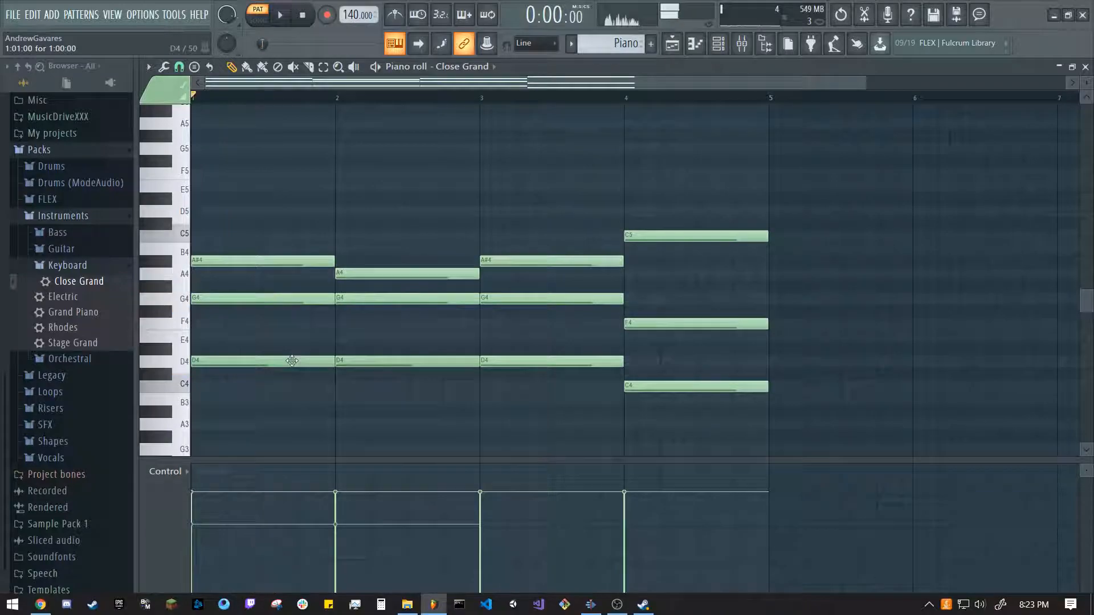
# Lower the velocities of the A#4 note in bar 1, the A4 note in bar 2 and the D4 note in bar 3.
pyautogui.click(250, 264)
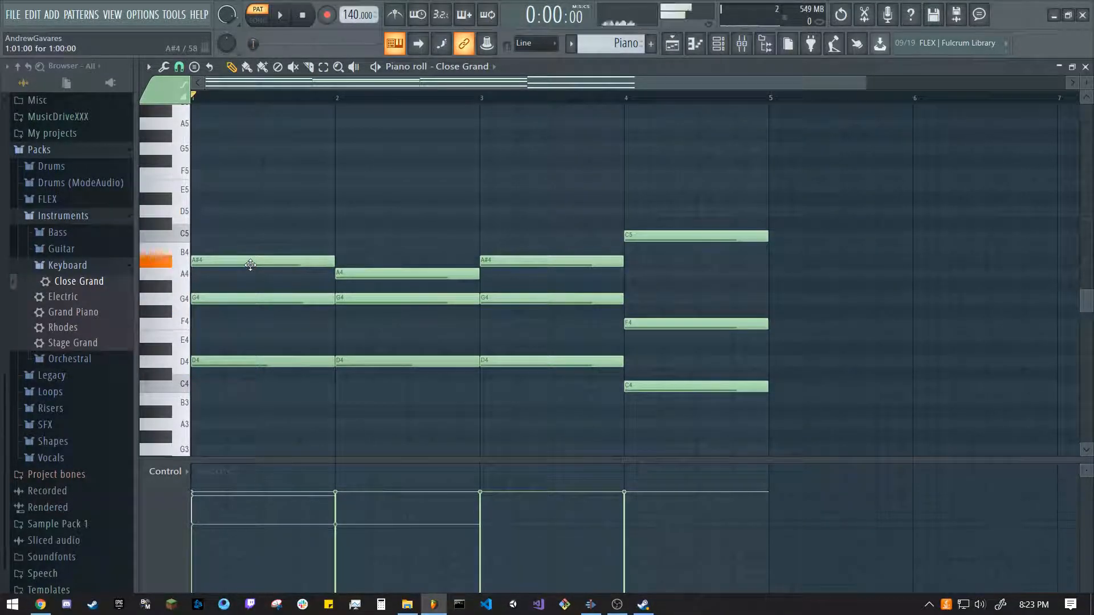
pyautogui.click(445, 274)
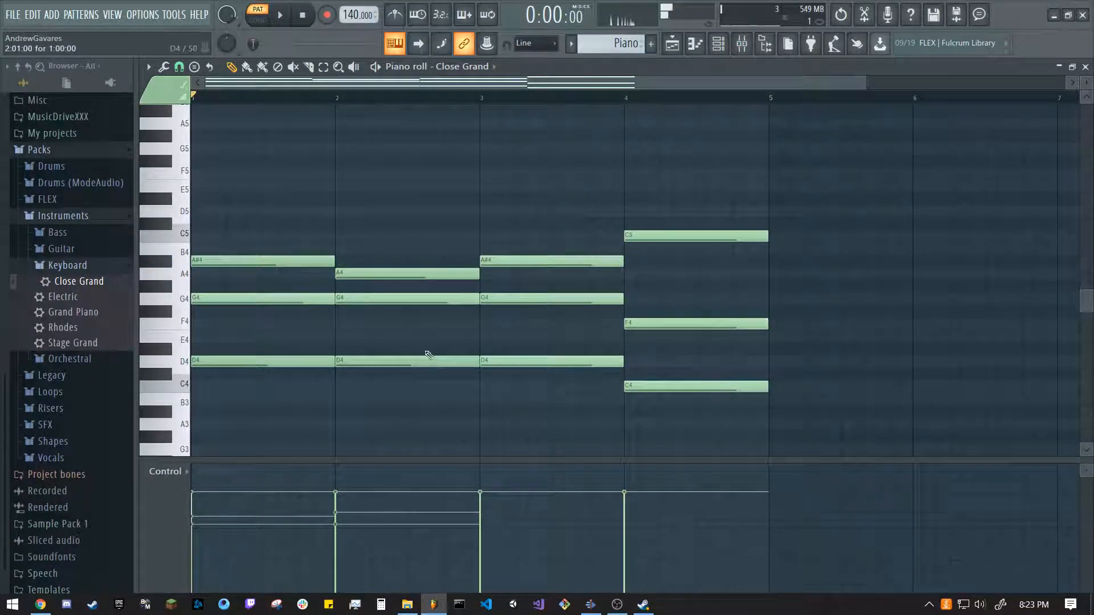
pyautogui.moveTo(504, 495)
pyautogui.mouseDown()
pyautogui.moveTo(500, 517)
pyautogui.moveTo(503, 450)
pyautogui.moveTo(513, 505)
pyautogui.moveTo(489, 493)
pyautogui.mouseUp()
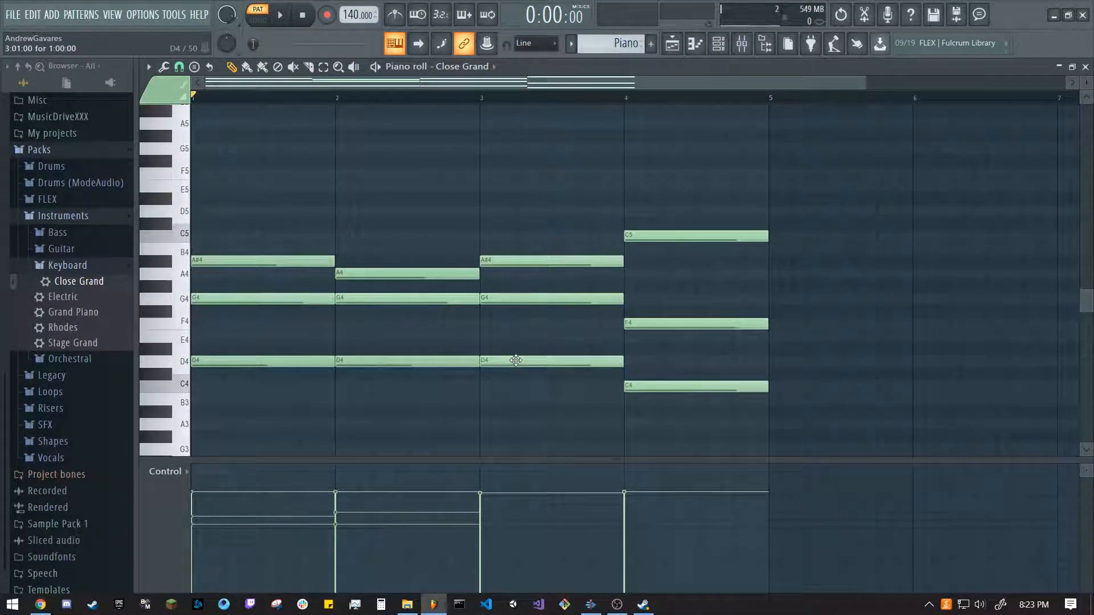
pyautogui.scroll(-10, 515, 360)
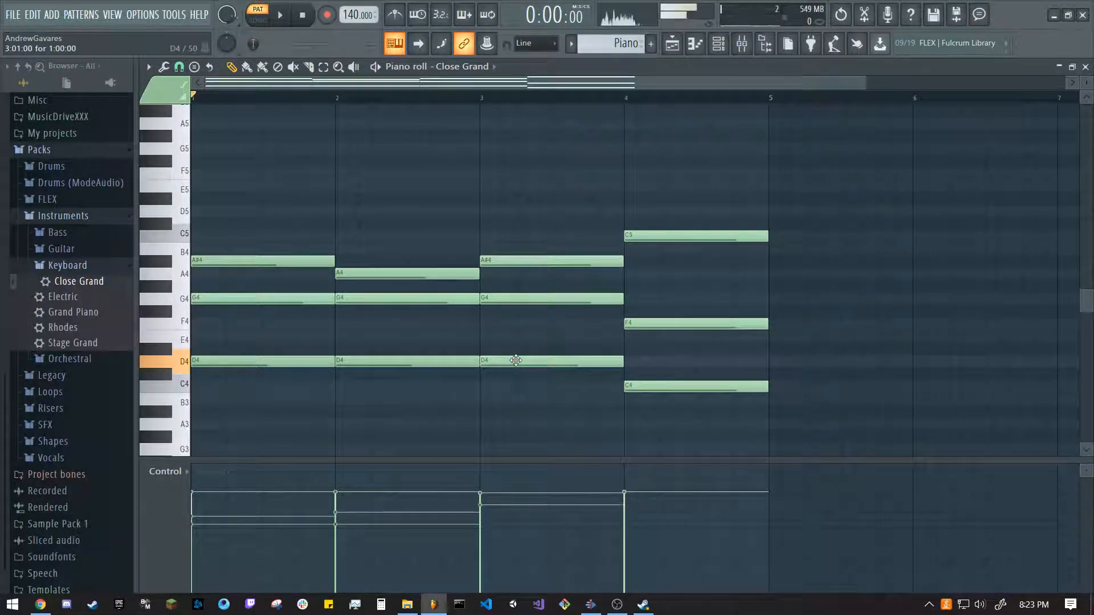
pyautogui.scroll(8, 515, 360)
pyautogui.scroll(-5, 516, 360)
# Open the playlist in Song mode, play the Percussion and Piano clips together and return the playhead to bar 1.
pyautogui.press('F5')
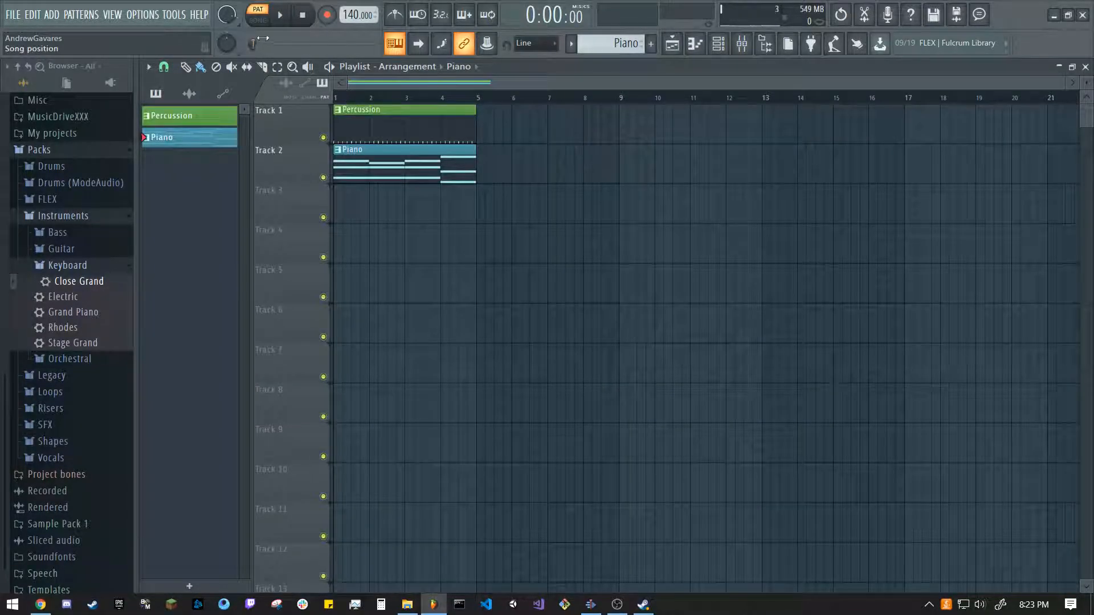
pyautogui.click(258, 23)
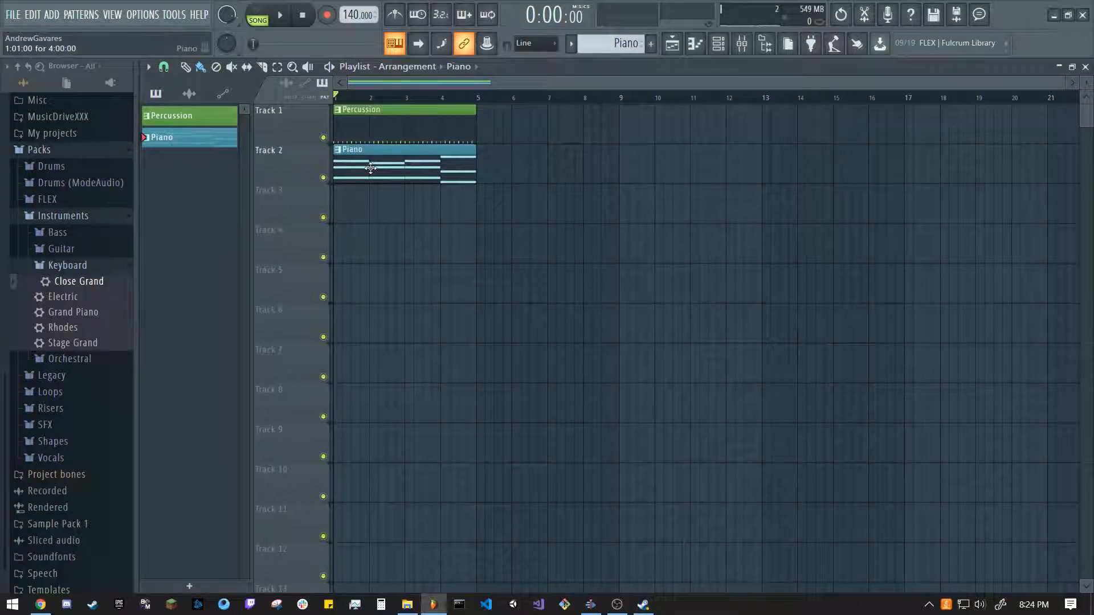
pyautogui.press('space')
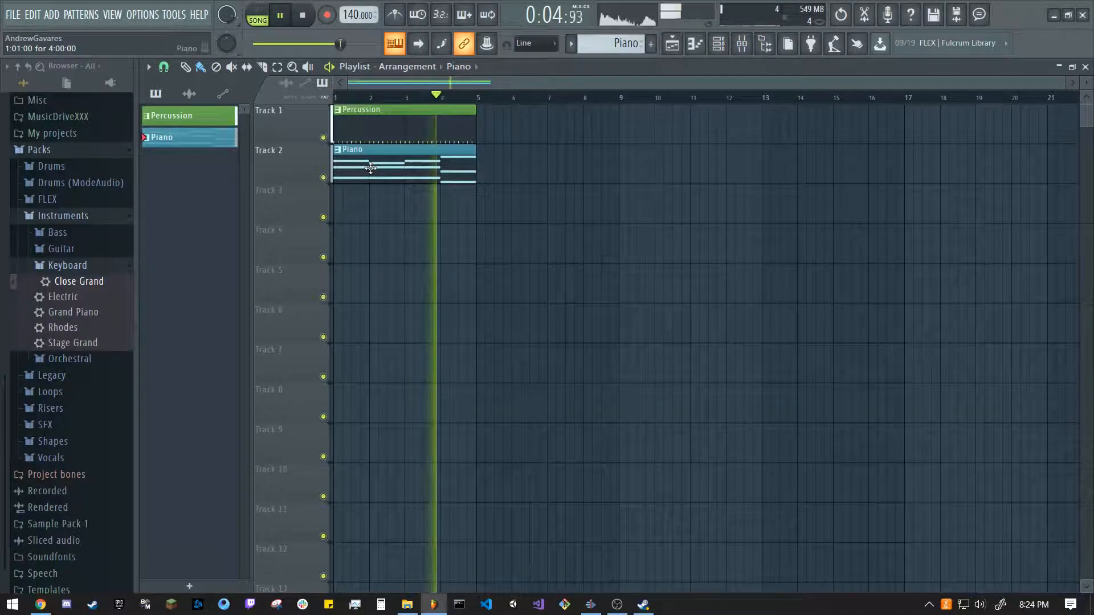
pyautogui.press('space')
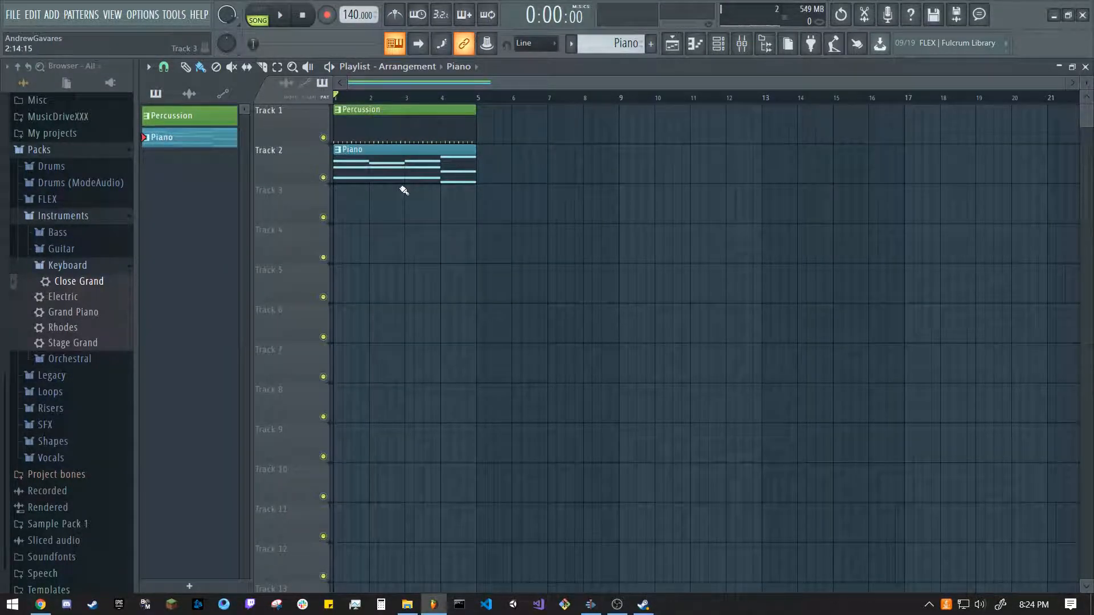
pyautogui.click(471, 97)
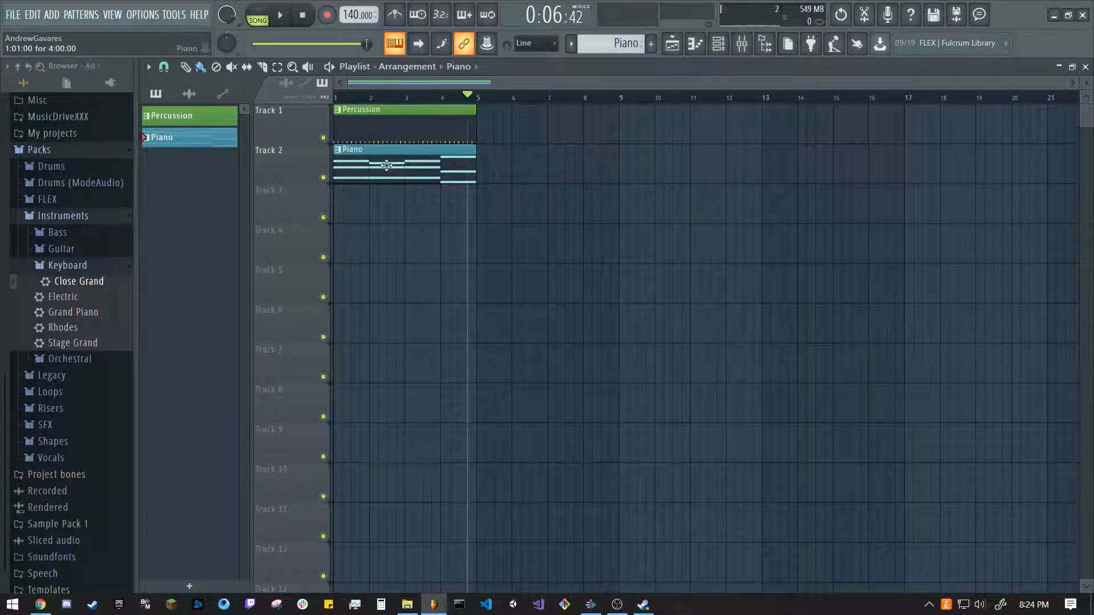
pyautogui.moveTo(393, 97); pyautogui.dragTo(237, 103)
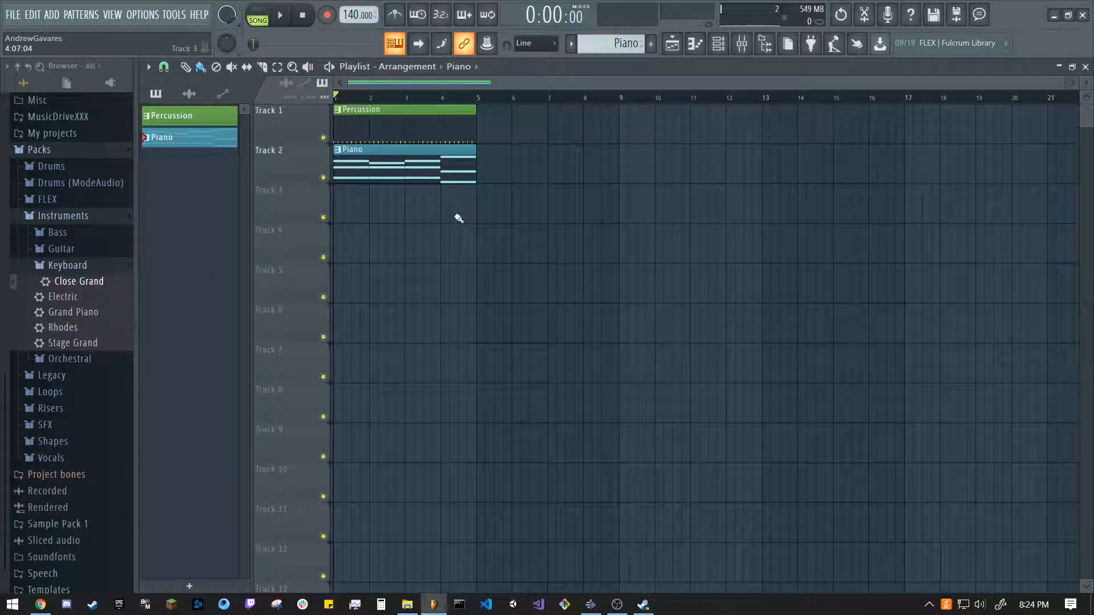
pyautogui.click(389, 126)
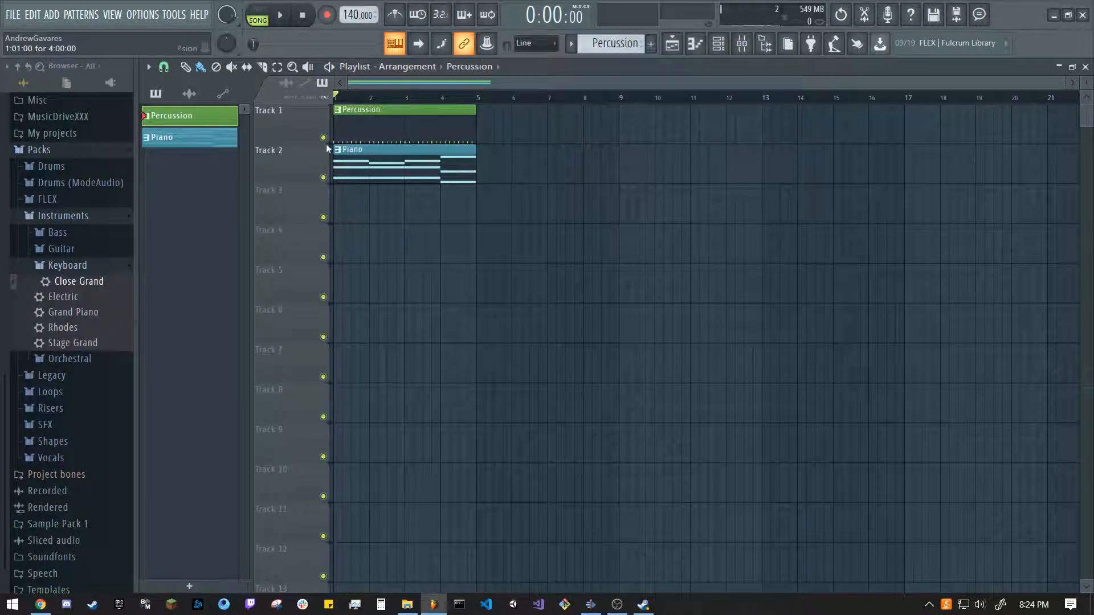
pyautogui.moveTo(500, 141)
pyautogui.mouseDown()
pyautogui.moveTo(532, 139)
pyautogui.moveTo(519, 139)
pyautogui.mouseUp()
pyautogui.rightClick(519, 139)
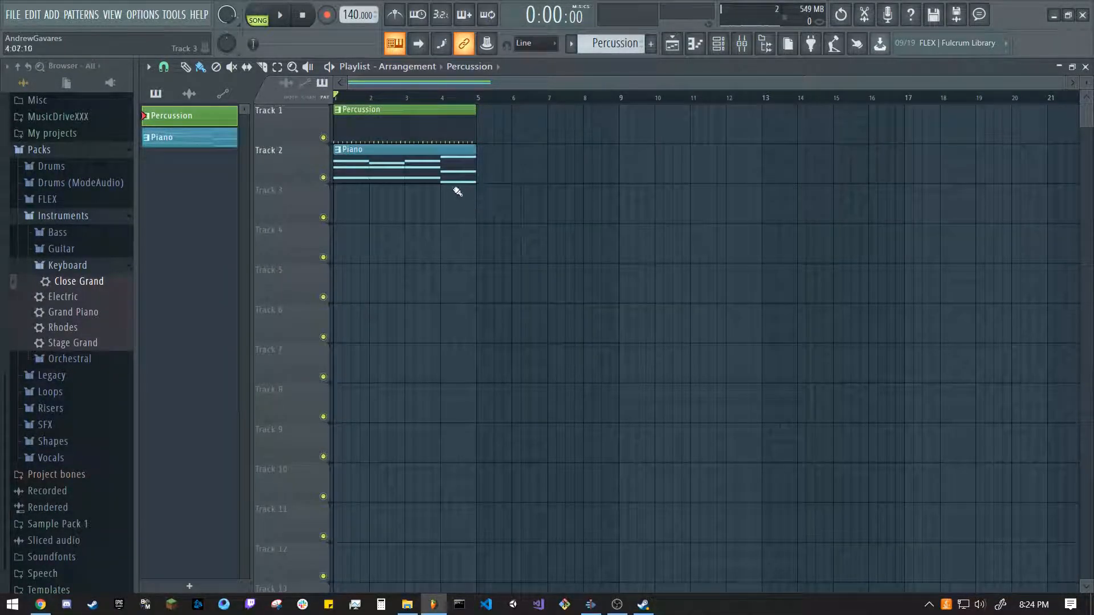
# Select the Percussion and Piano clips together and duplicate them five times to fill the arrangement through bar 24.
pyautogui.moveTo(402, 257); pyautogui.dragTo(398, 114)
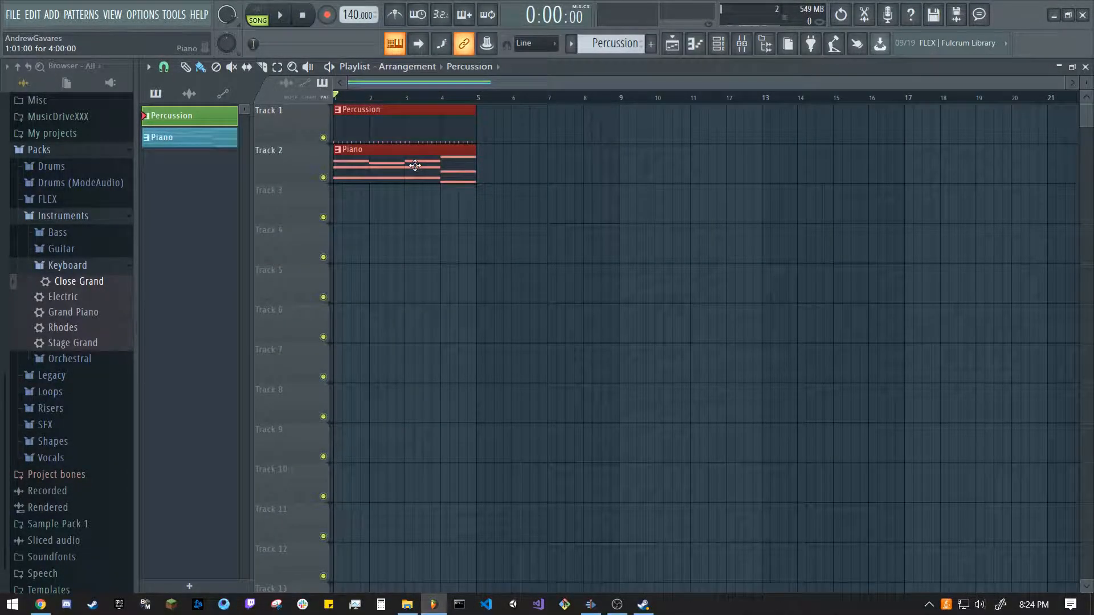
pyautogui.hotkey('ctrl', 'b')
pyautogui.hotkey('ctrl', 'b')
pyautogui.hotkey('ctrl', 'b')
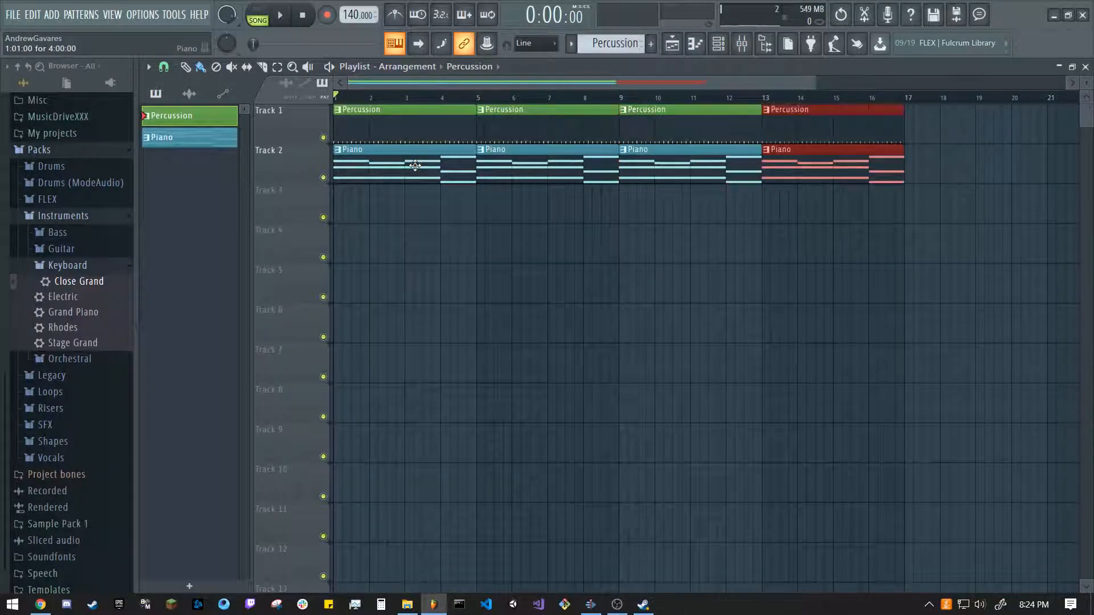
pyautogui.hotkey('ctrl', 'b')
pyautogui.hotkey('ctrl', 'b')
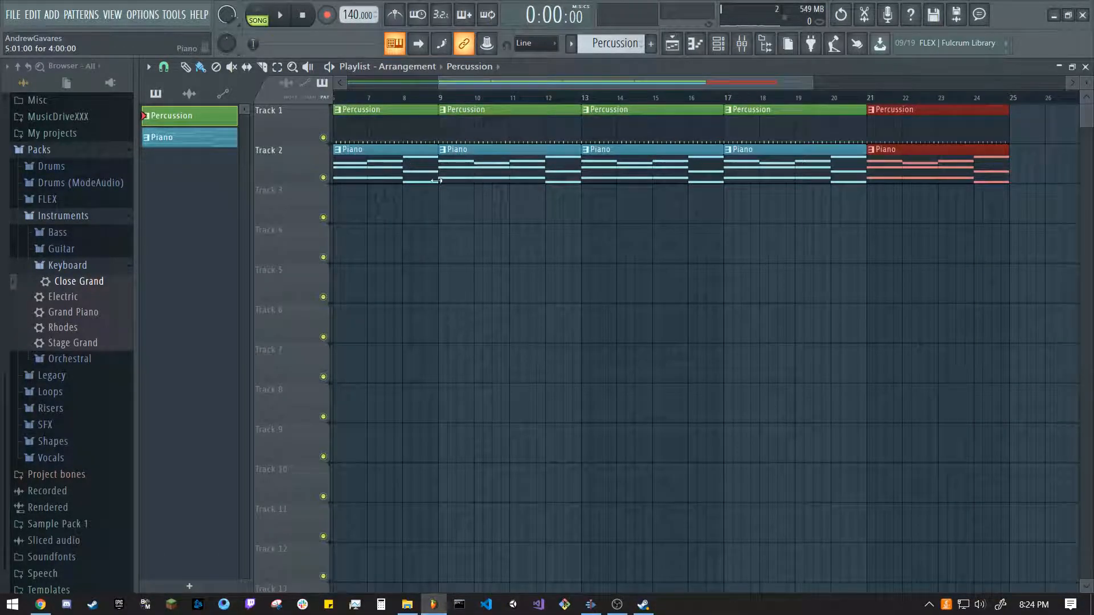
# Move the playhead to the end of the arrangement in bar 24 to check the song's length.
pyautogui.scroll(-3, 561, 219)
pyautogui.moveTo(356, 103); pyautogui.dragTo(784, 110)
pyautogui.click(778, 100)
pyautogui.click(775, 245)
pyautogui.rightClick(791, 237)
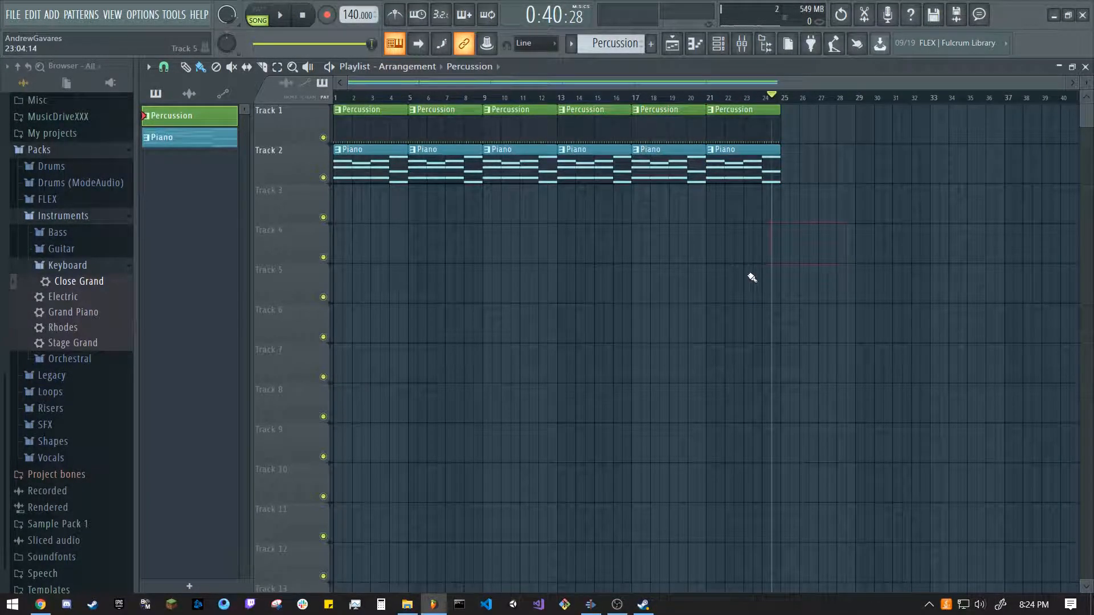
# Play the arrangement from the start while comparing the Piano and Percussion patterns in the Channel rack.
pyautogui.moveTo(393, 99); pyautogui.dragTo(302, 108)
pyautogui.press('space')
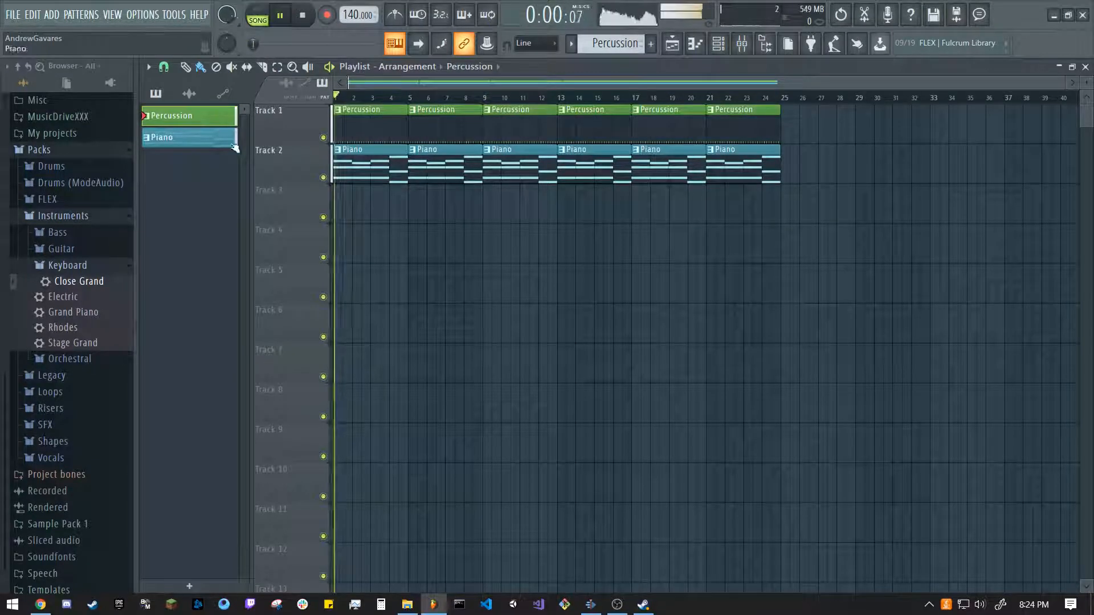
pyautogui.click(718, 44)
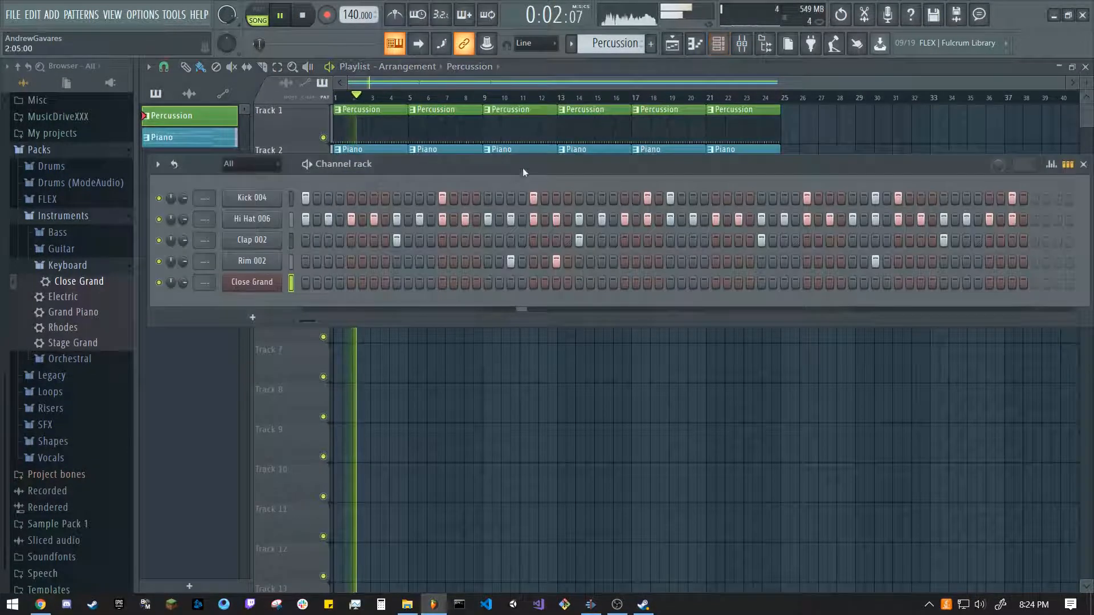
pyautogui.scroll(-1, 613, 47)
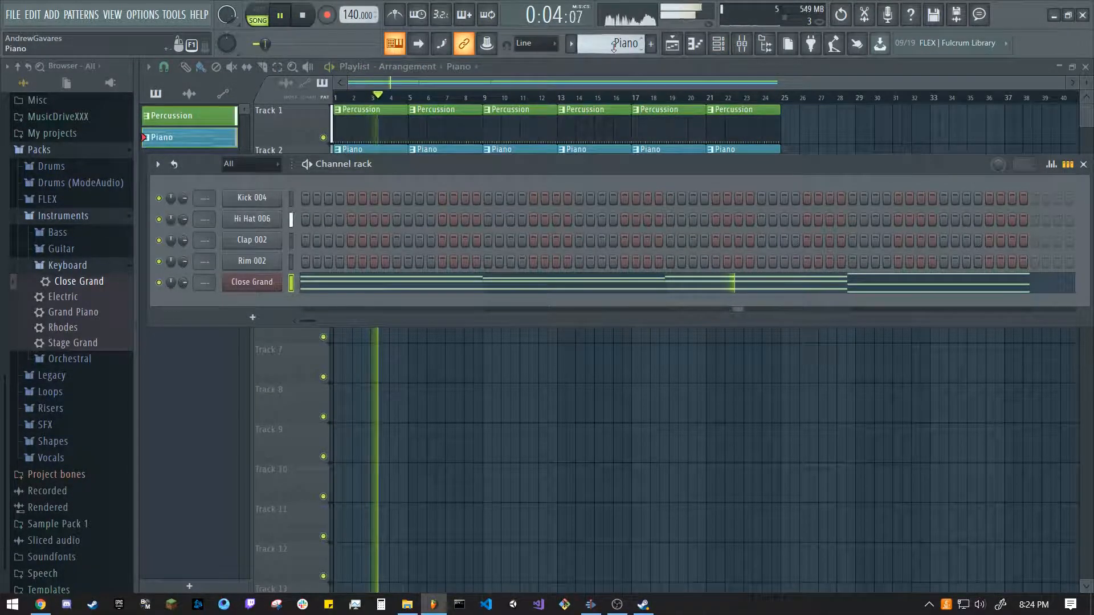
pyautogui.scroll(1, 613, 47)
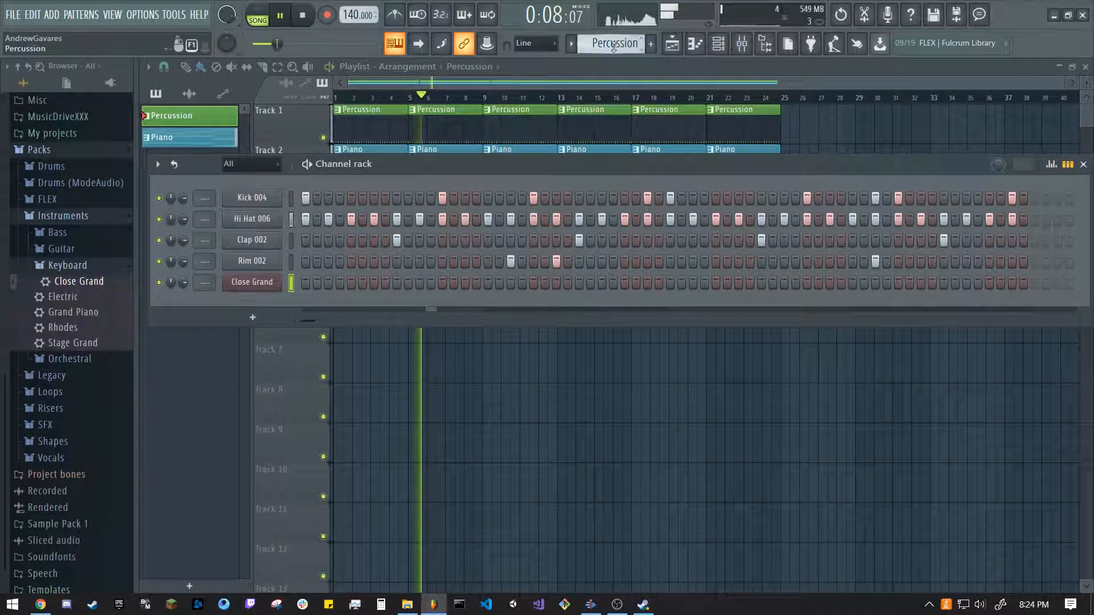
pyautogui.press('space')
pyautogui.moveTo(552, 164); pyautogui.dragTo(543, 207)
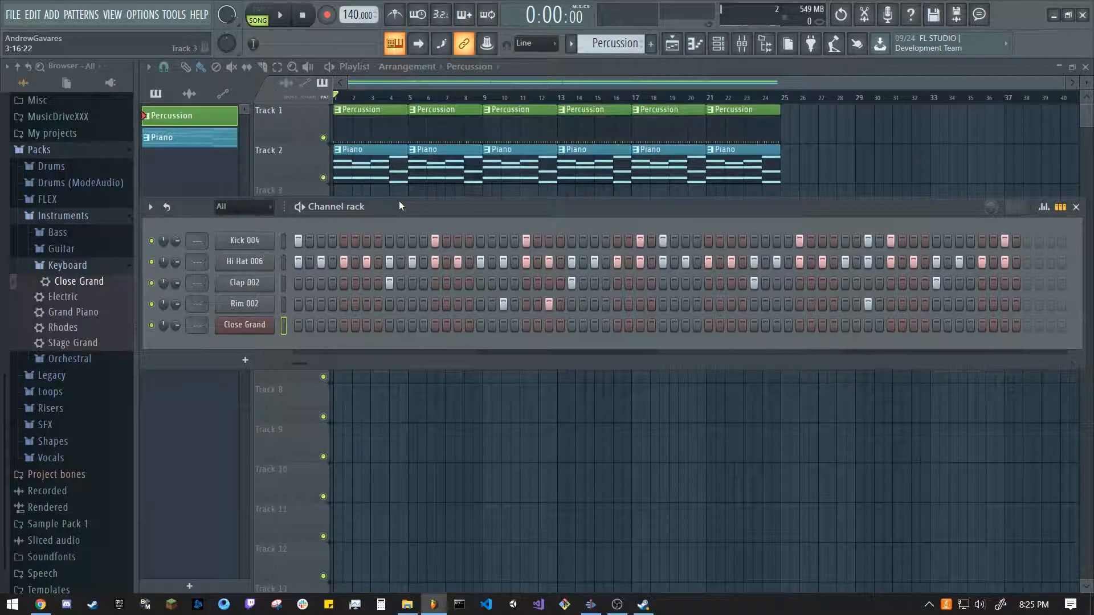
pyautogui.moveTo(200, 117); pyautogui.dragTo(213, 165)
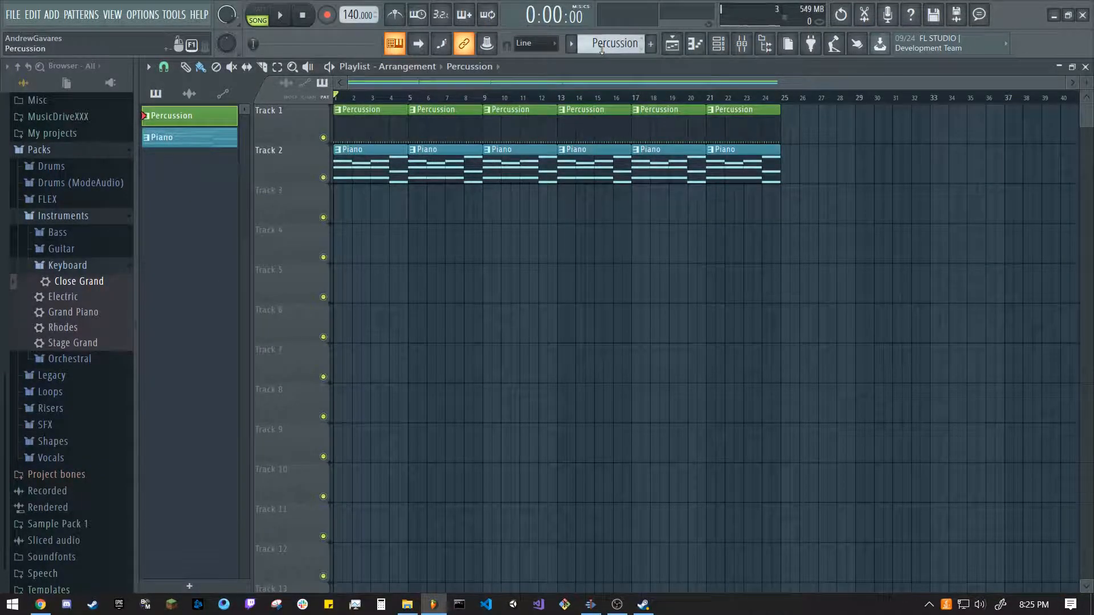
# Create a third pattern named Lead and colour it red.
pyautogui.scroll(-2, 609, 50)
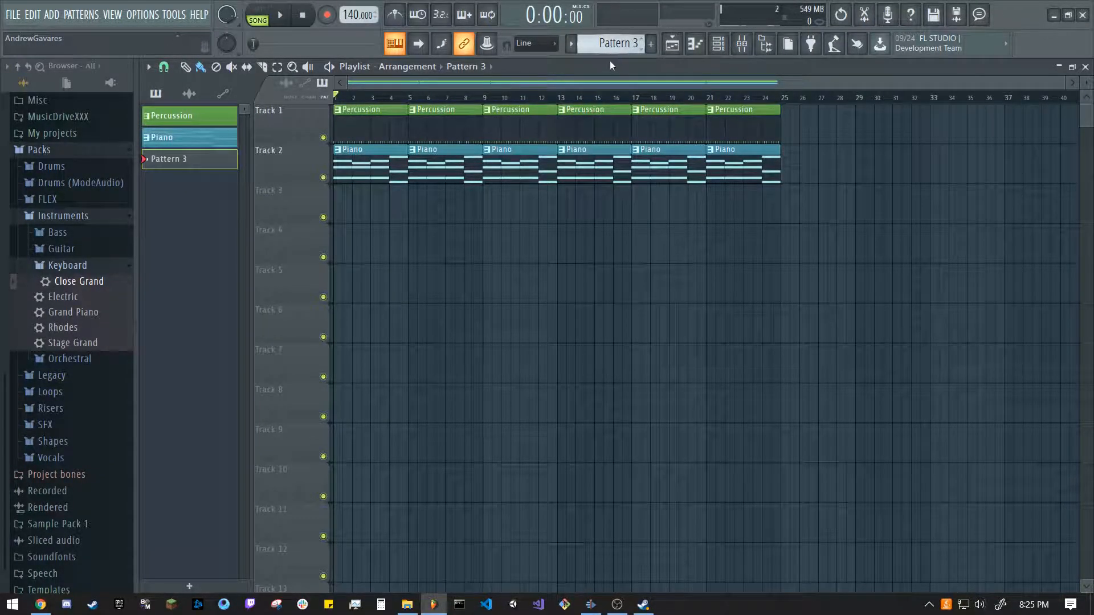
pyautogui.press('F2')
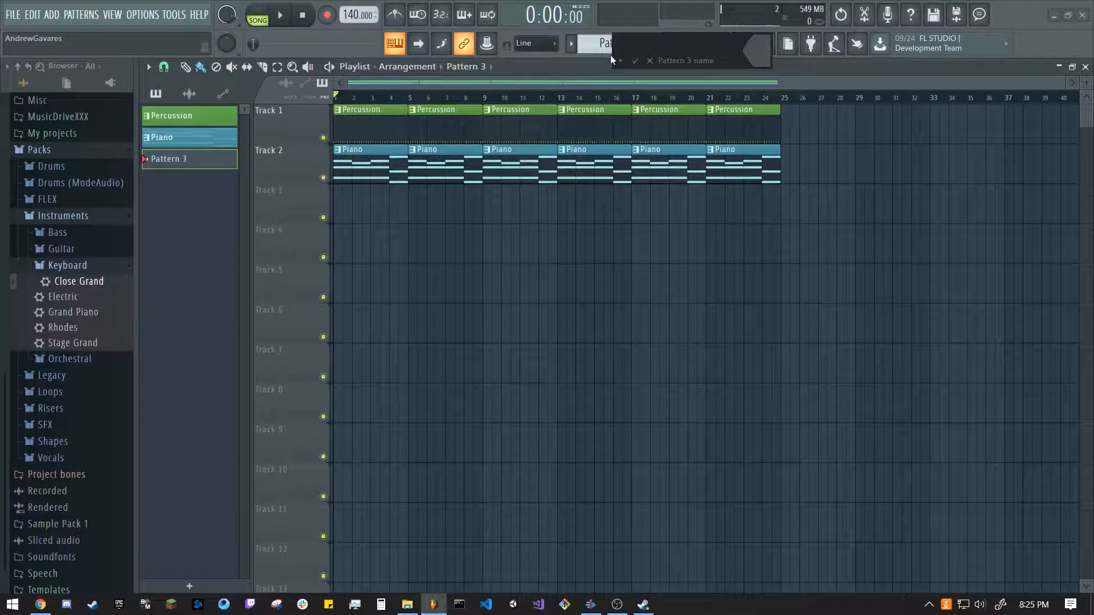
pyautogui.write('Lead')
pyautogui.click(762, 55)
pyautogui.click(778, 82)
pyautogui.click(635, 61)
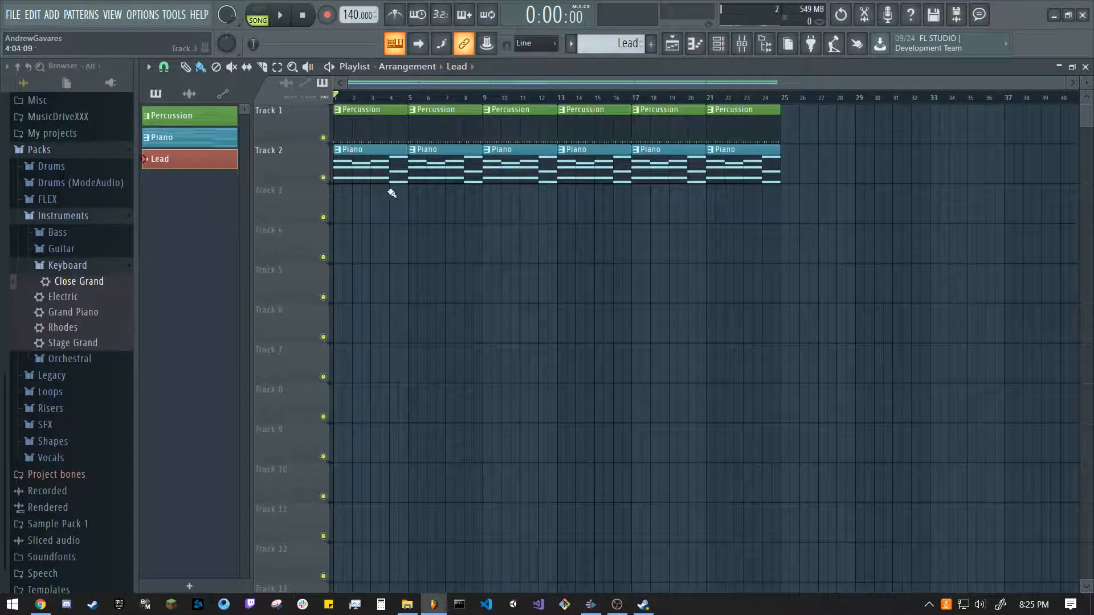
# Browse the plugin database's generators, looking through Synth classic and expanding the Synth special category.
pyautogui.scroll(5, 50, 166)
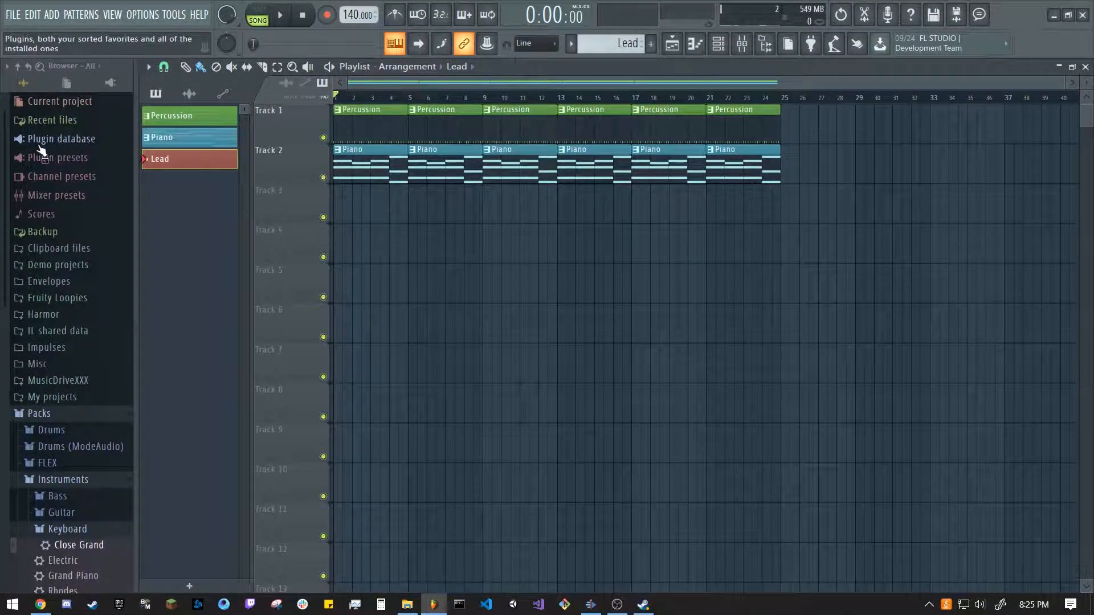
pyautogui.click(59, 141)
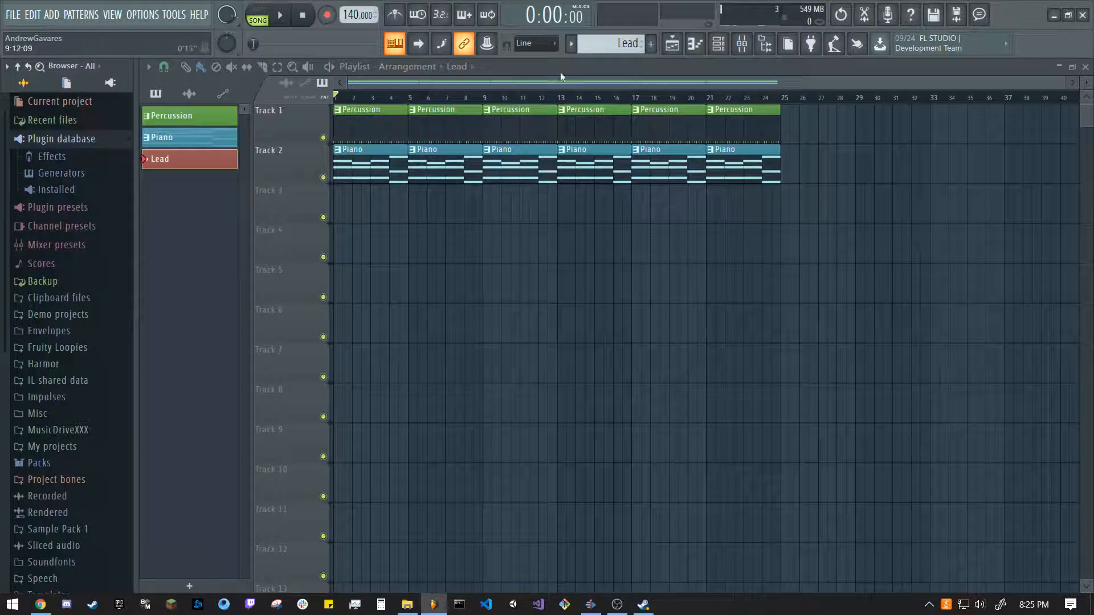
pyautogui.click(71, 174)
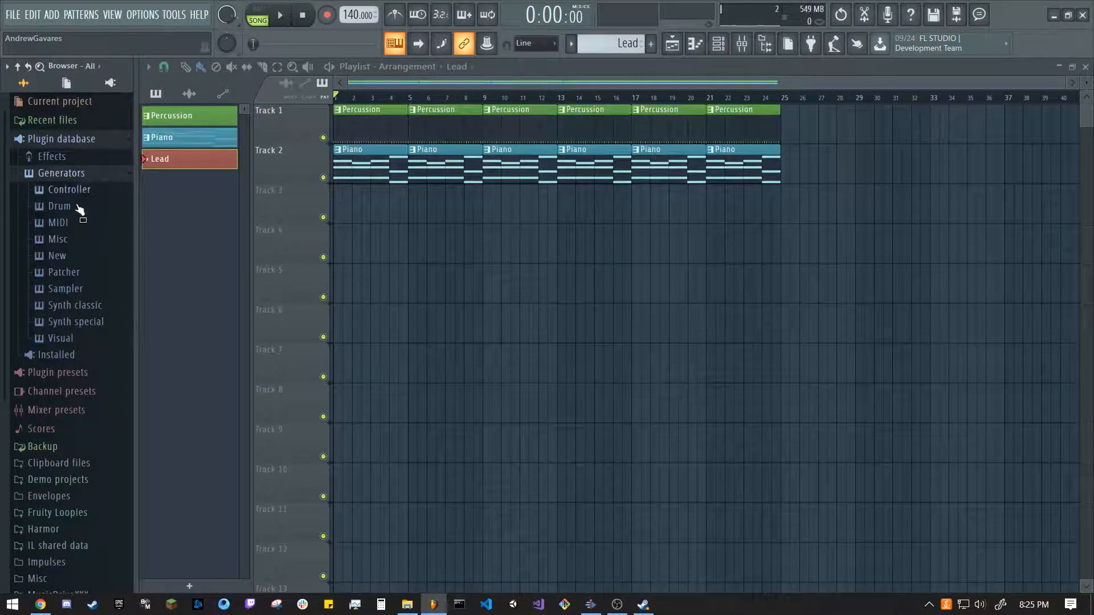
pyautogui.click(68, 307)
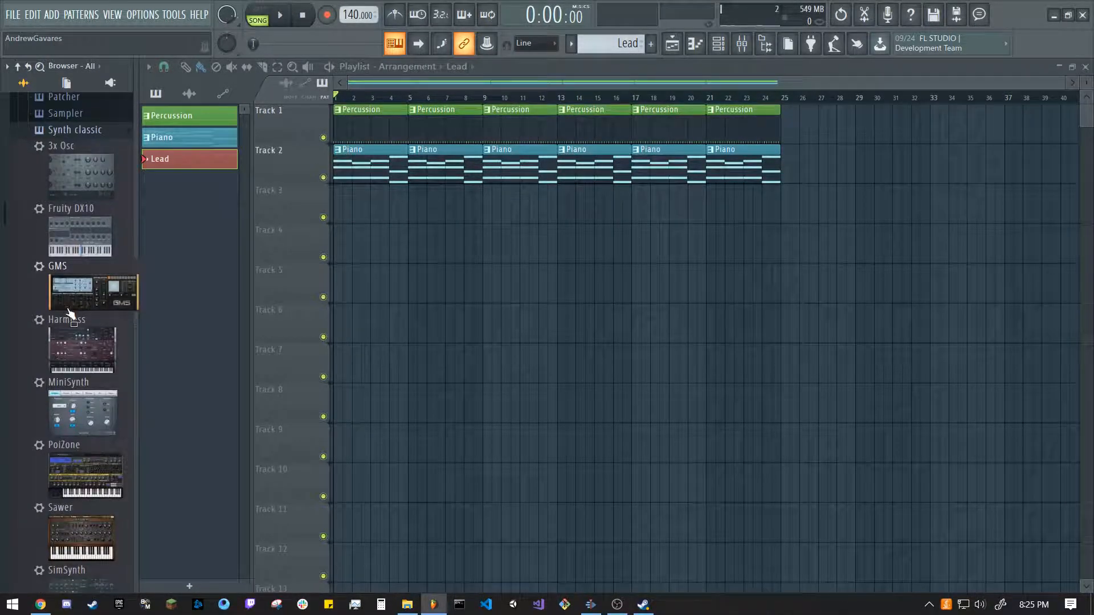
pyautogui.scroll(-10, 67, 154)
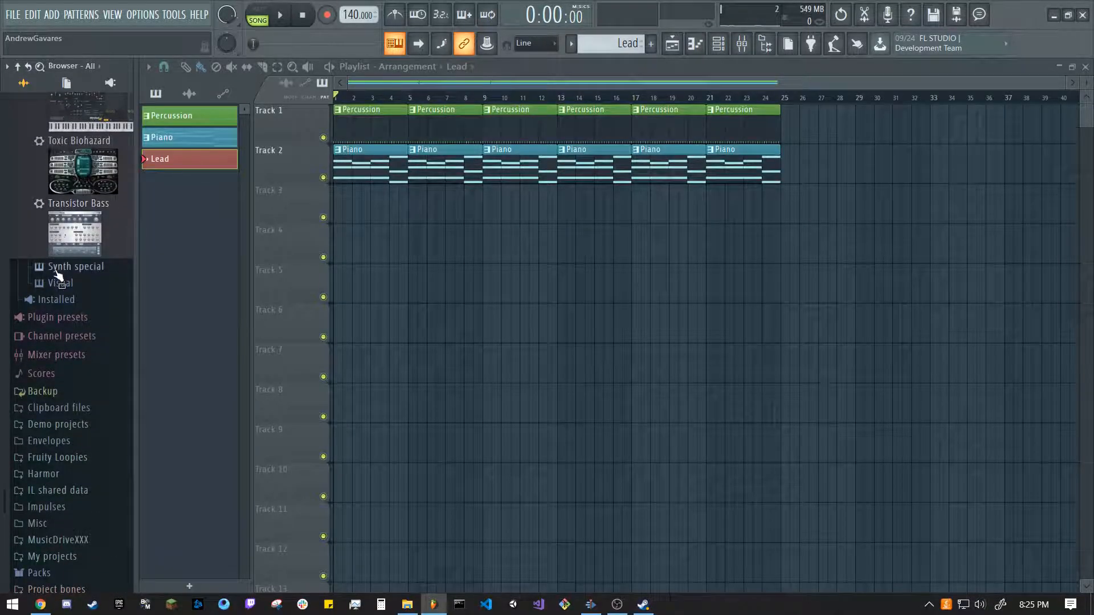
pyautogui.click(57, 270)
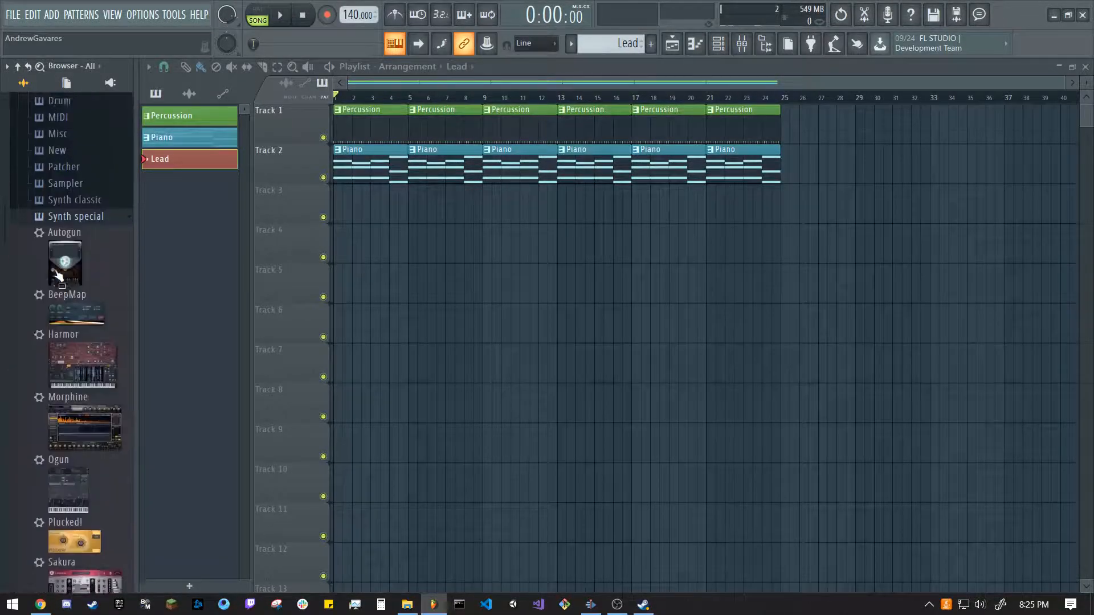
# Show the Channel rack and load the Autogun synth onto the Sampler channel.
pyautogui.click(719, 46)
pyautogui.moveTo(76, 237); pyautogui.dragTo(241, 345)
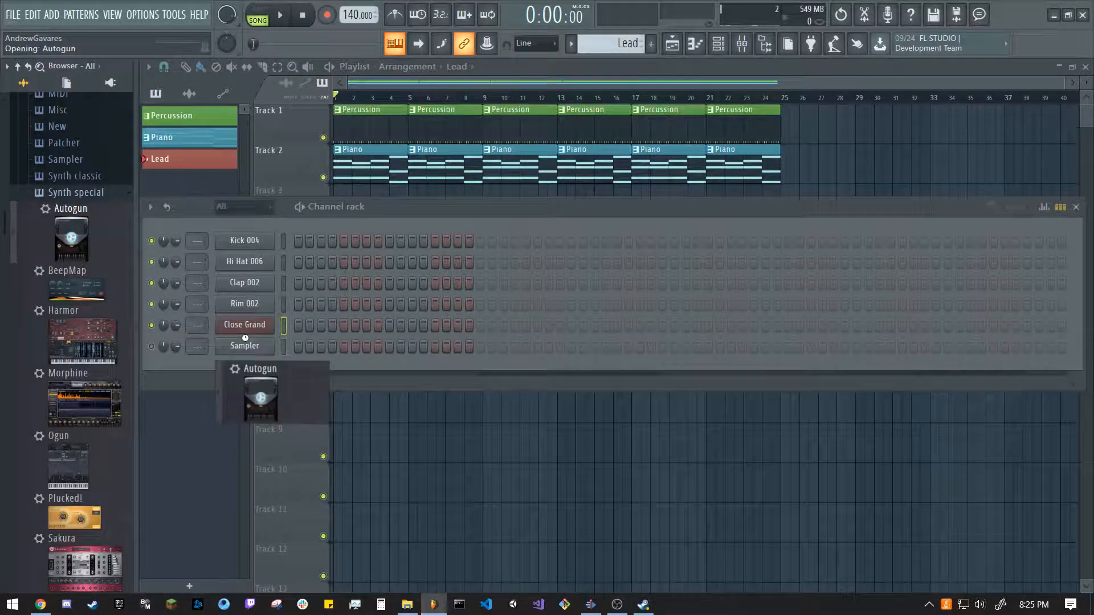
pyautogui.moveTo(362, 248); pyautogui.dragTo(610, 150)
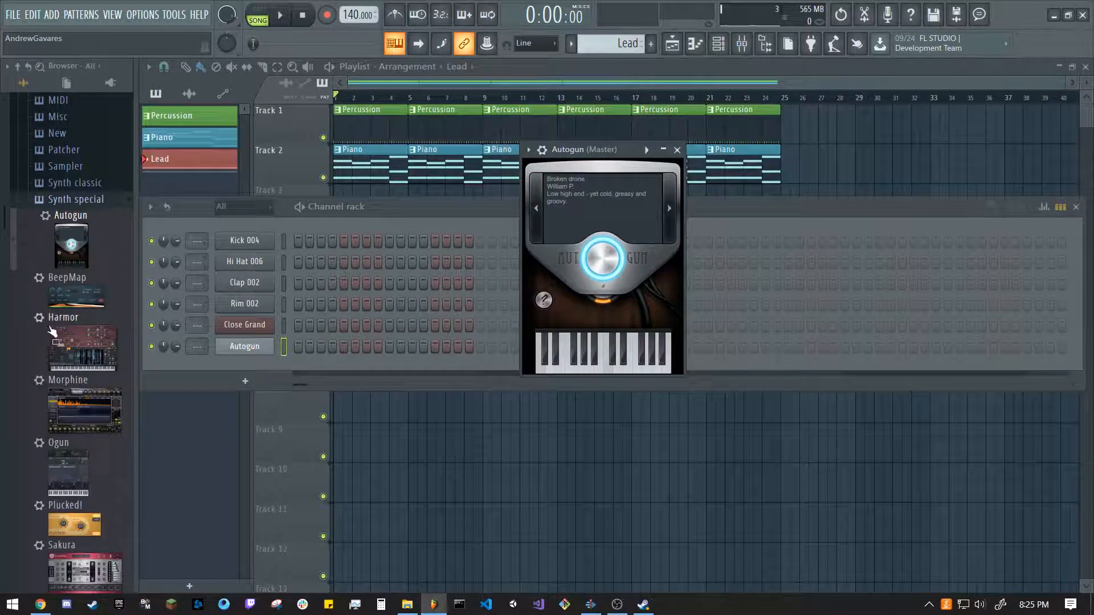
pyautogui.scroll(-3, 59, 186)
pyautogui.scroll(5, 55, 368)
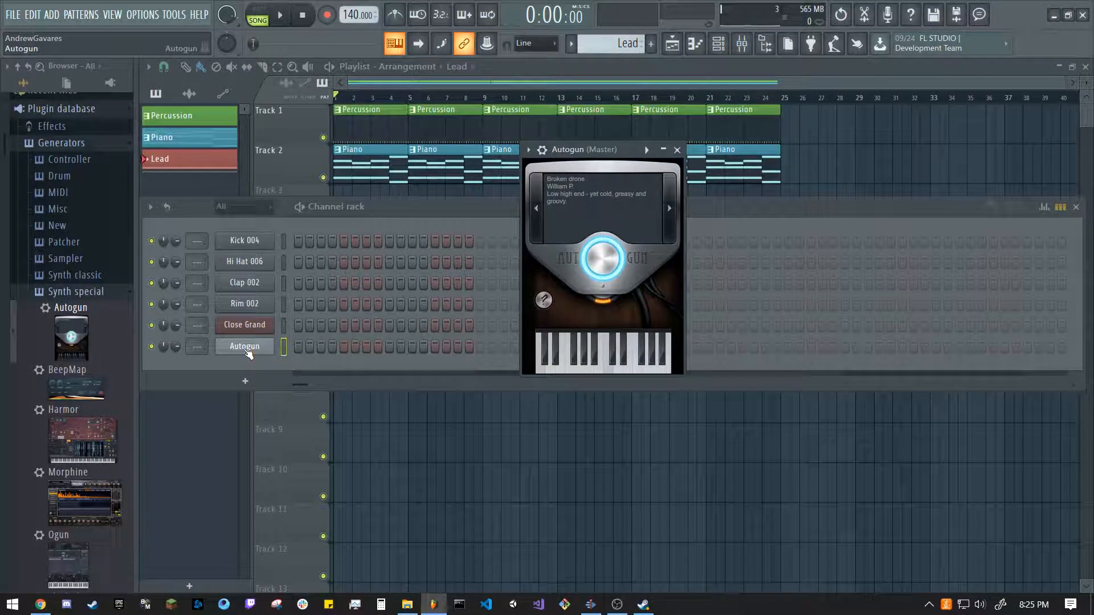
# Look at the Rim 002 channel's sampler settings, close them, and play a test note in the Autogun synth.
pyautogui.click(251, 304)
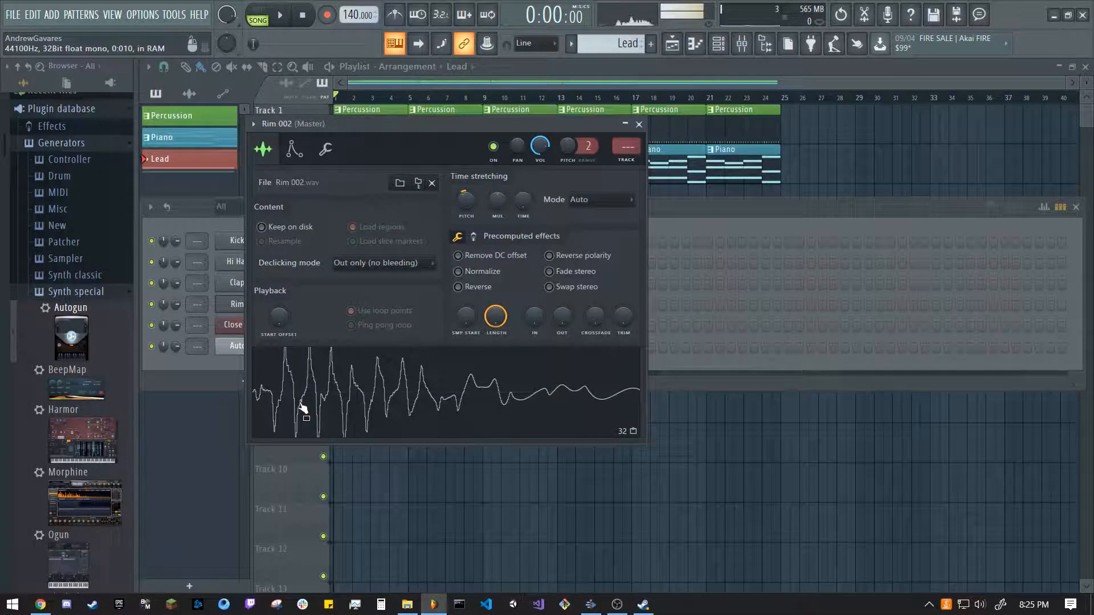
pyautogui.click(639, 124)
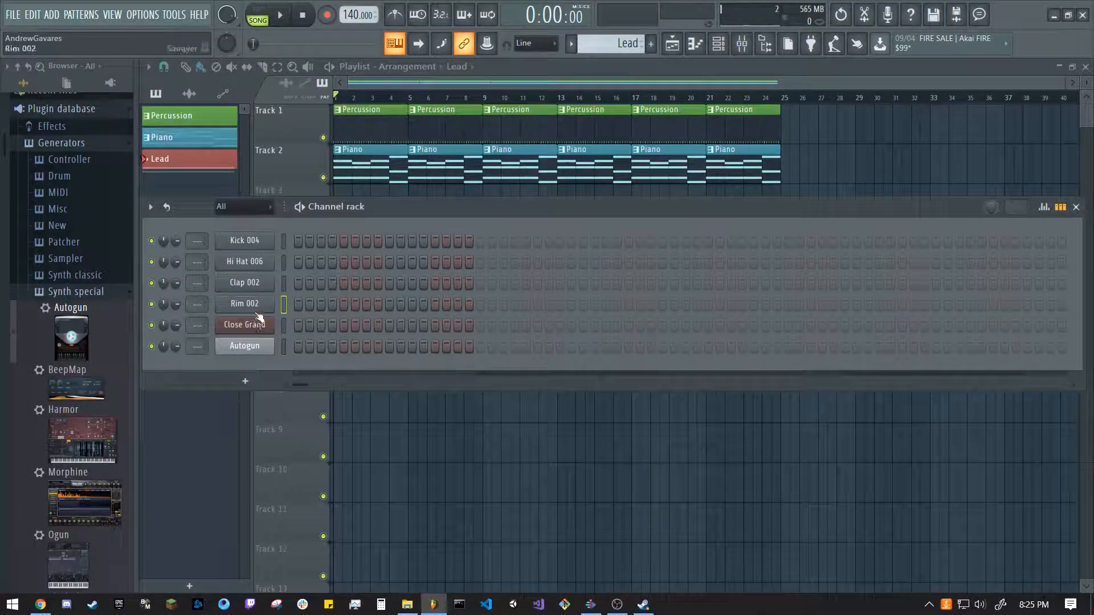
pyautogui.click(245, 345)
pyautogui.click(583, 364)
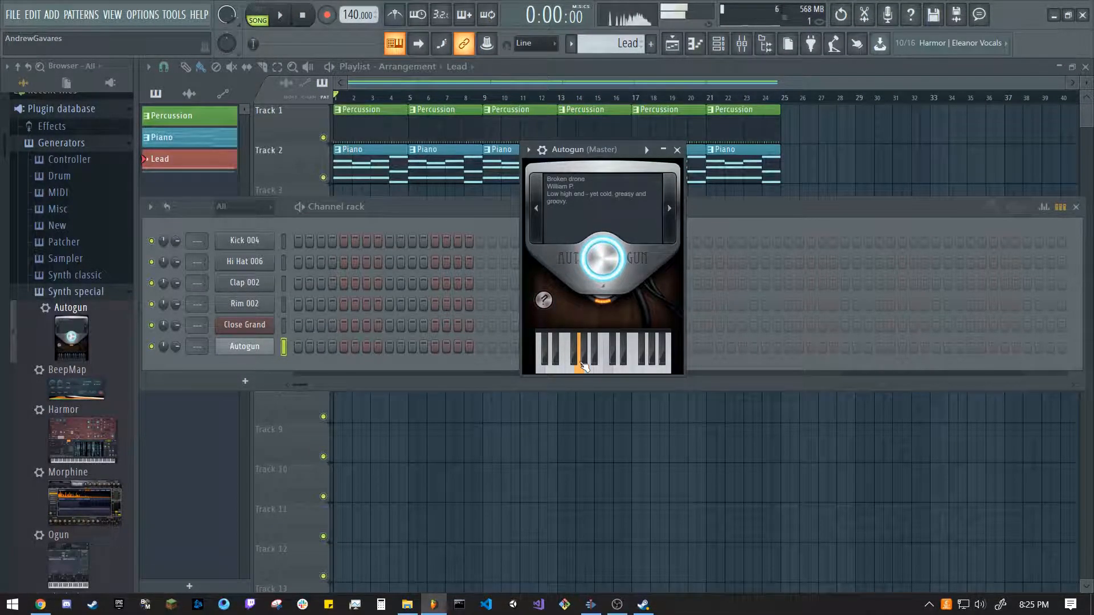
# Cycle through Autogun's presets while auditioning notes, choose Thump, and close the synth window.
pyautogui.click(670, 214)
pyautogui.click(672, 215)
pyautogui.click(672, 216)
pyautogui.click(589, 359)
pyautogui.click(672, 234)
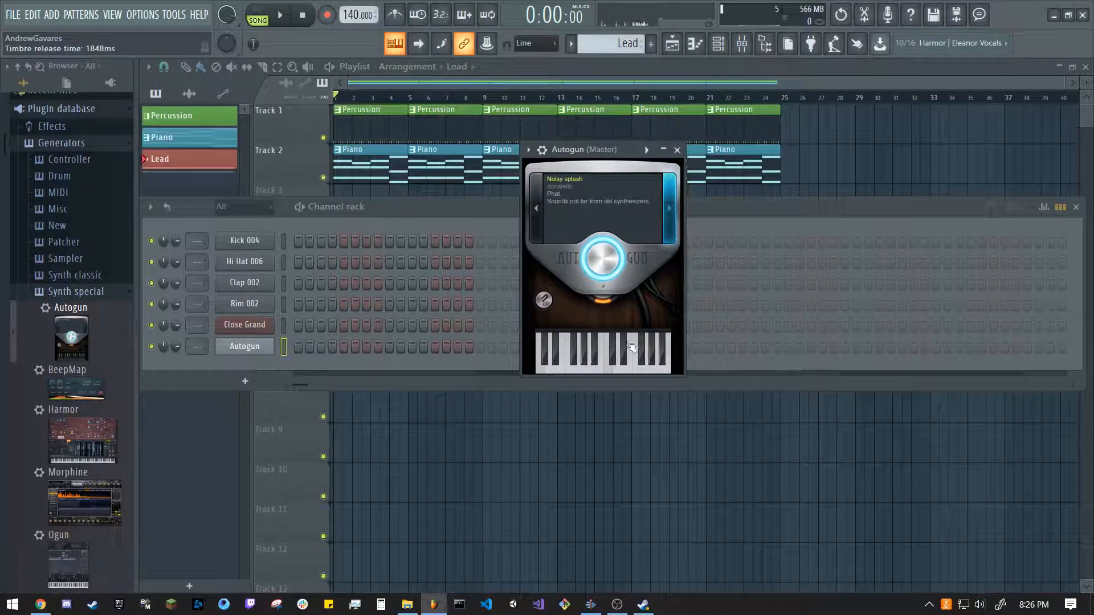
pyautogui.click(601, 364)
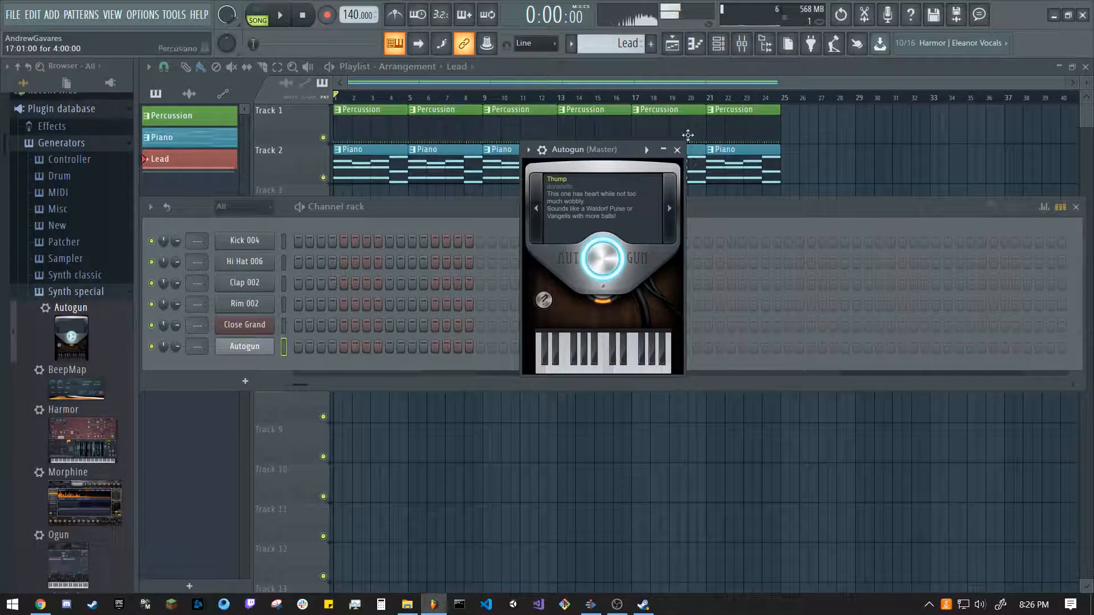
pyautogui.click(677, 150)
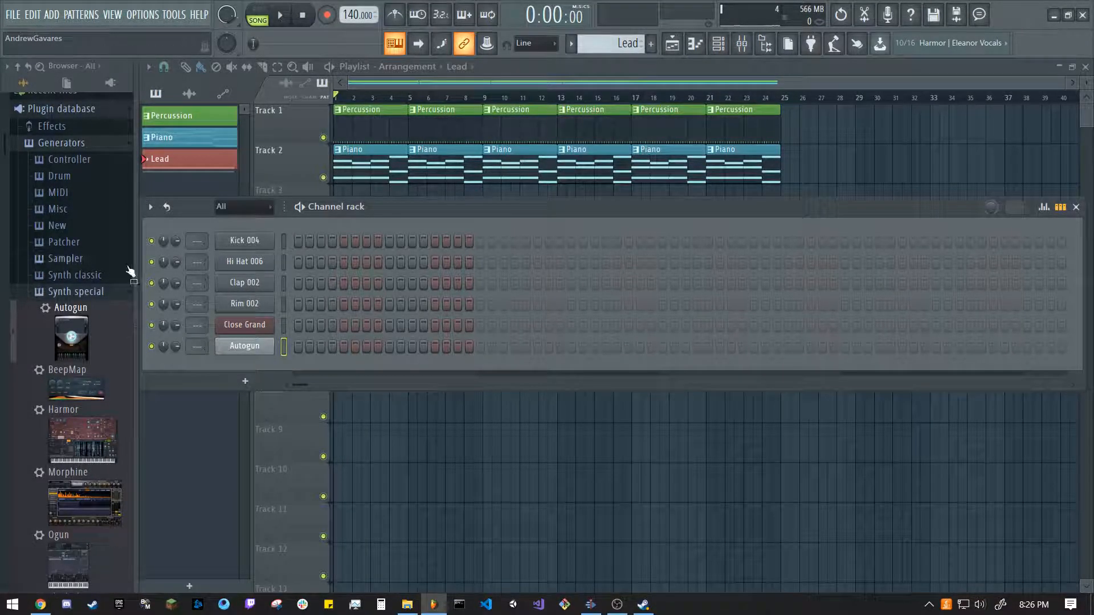
# Look through the Synth special and Synth classic generators for other possible lead instruments.
pyautogui.scroll(-2, 62, 319)
pyautogui.scroll(-2, 63, 322)
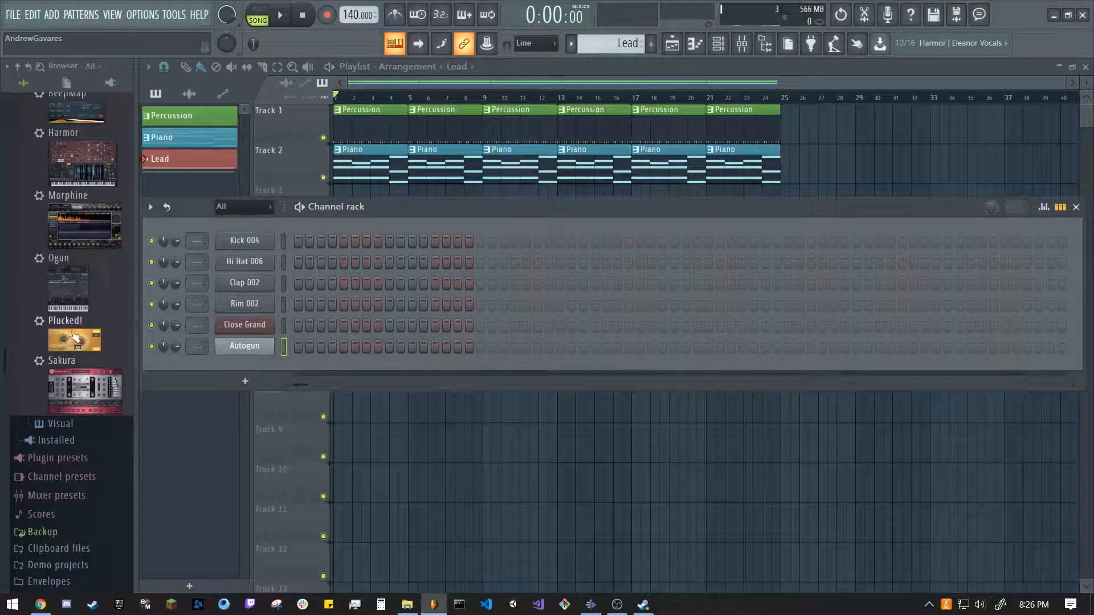
pyautogui.scroll(4, 68, 333)
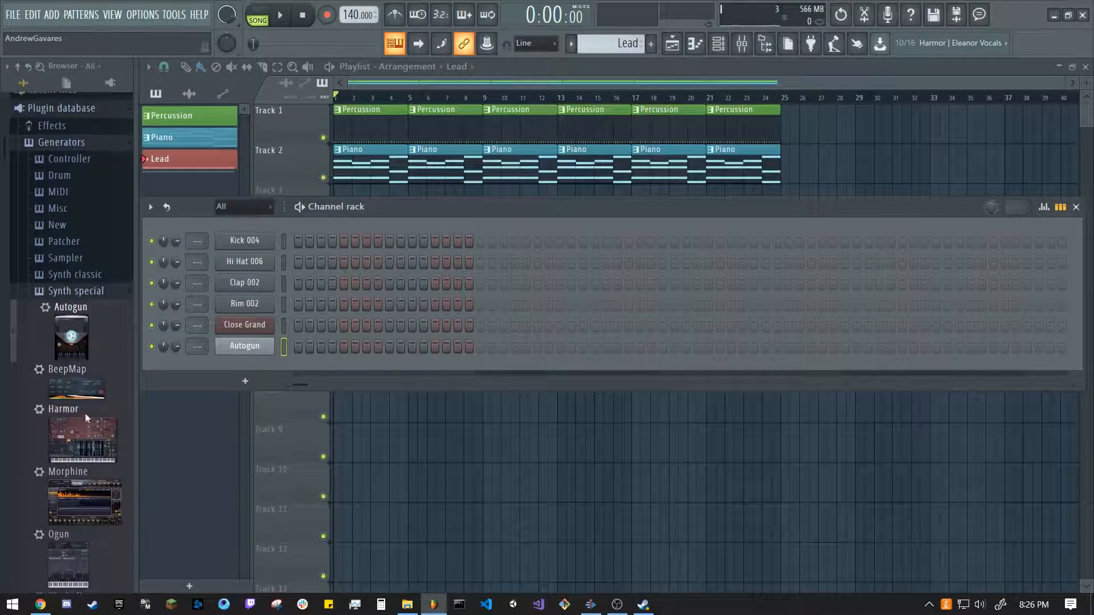
pyautogui.click(74, 450)
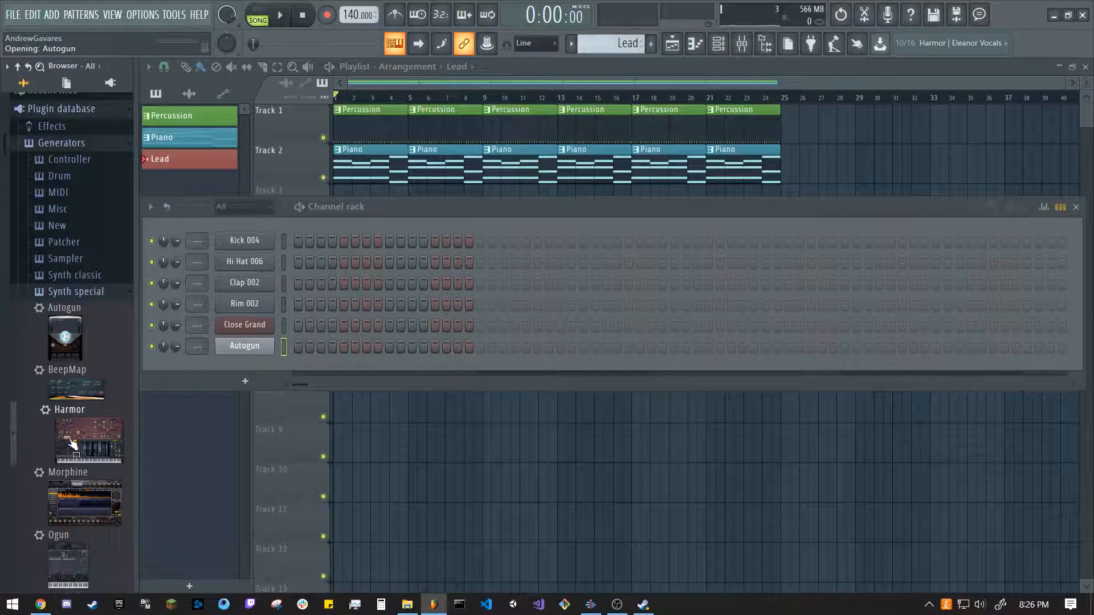
pyautogui.scroll(-2, 73, 447)
pyautogui.scroll(3, 62, 342)
pyautogui.scroll(-12, 68, 318)
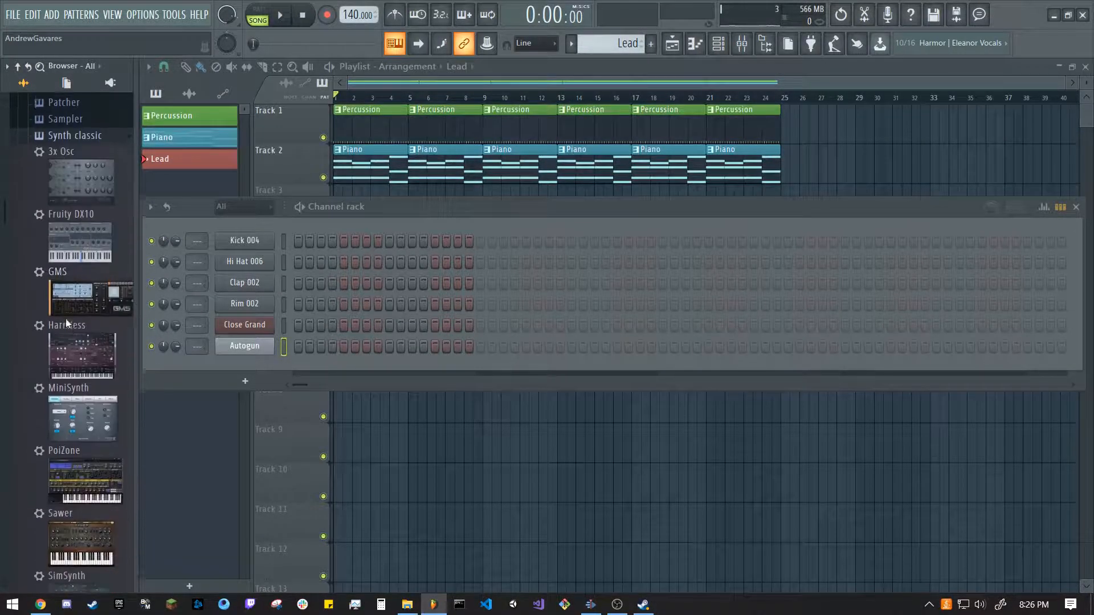
pyautogui.scroll(8, 87, 410)
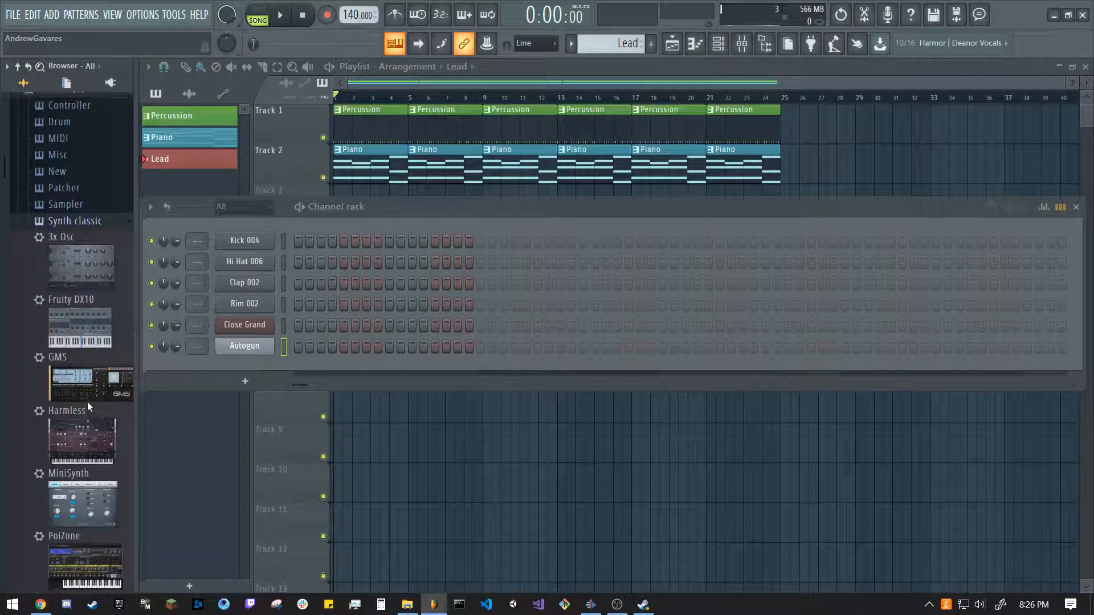
pyautogui.scroll(-10, 52, 256)
pyautogui.scroll(-2, 51, 257)
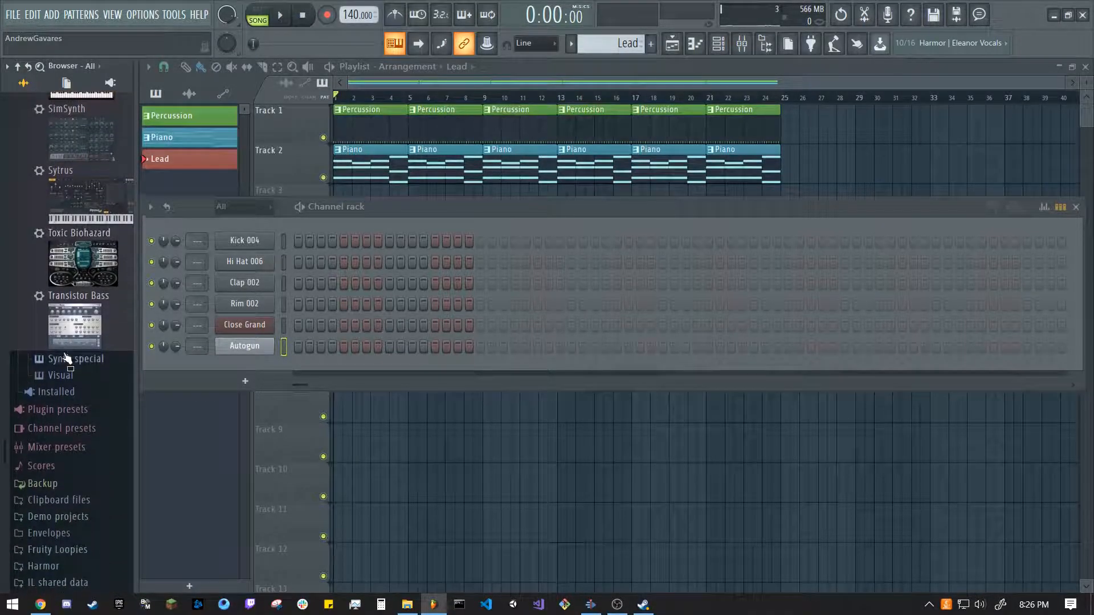
pyautogui.click(65, 360)
pyautogui.scroll(-2, 68, 264)
pyautogui.moveTo(74, 245); pyautogui.dragTo(99, 246)
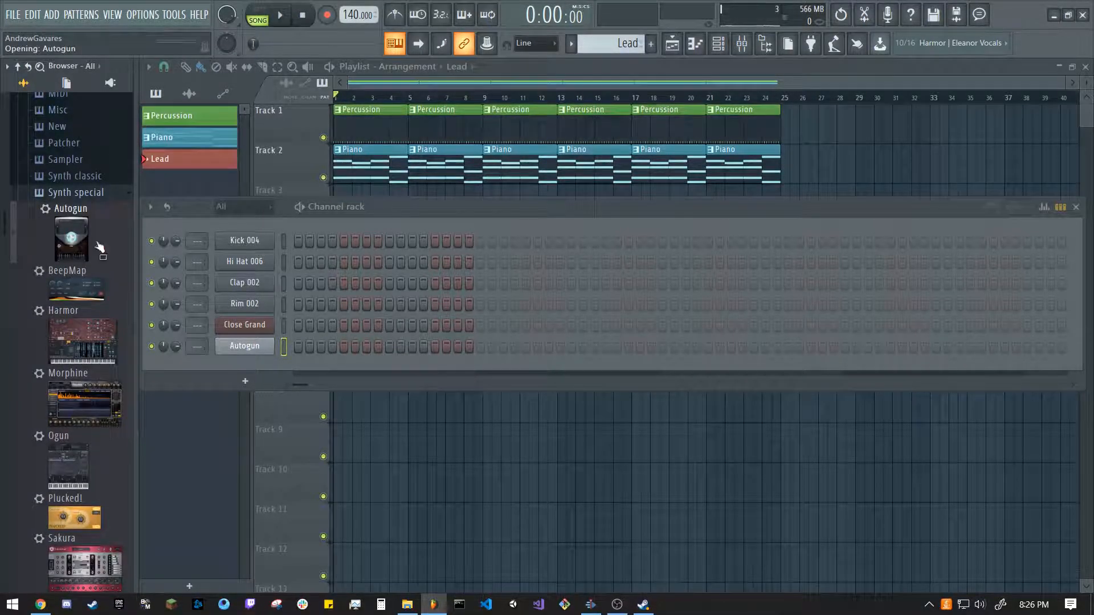
# Open the Autogun synth, lower its master level and try the Magic dust control.
pyautogui.click(254, 351)
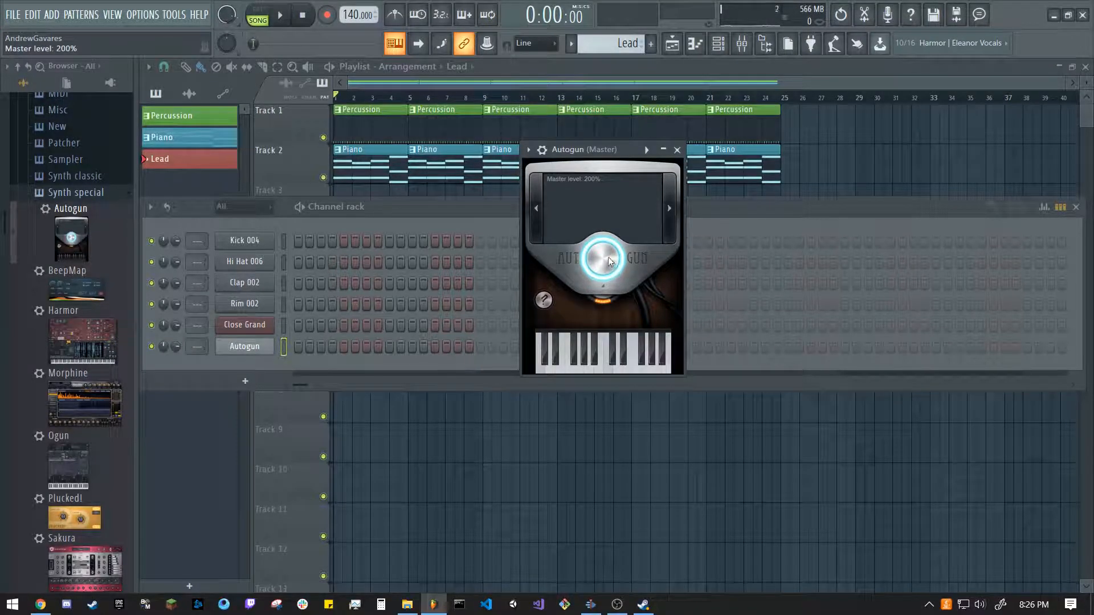
pyautogui.moveTo(602, 258); pyautogui.dragTo(602, 274)
pyautogui.moveTo(602, 258); pyautogui.dragTo(602, 259)
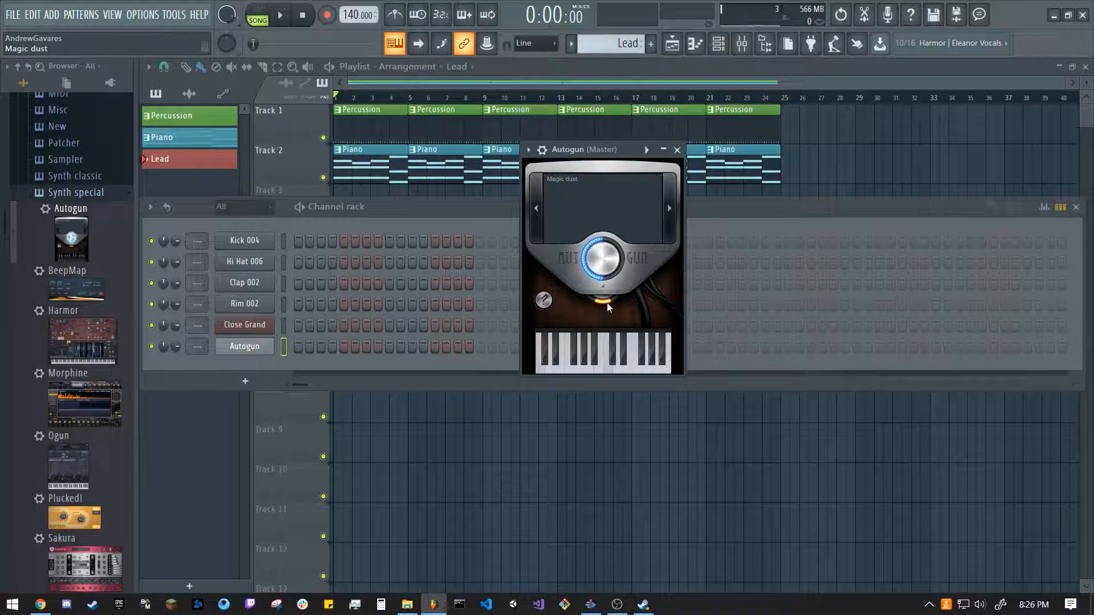
pyautogui.moveTo(606, 303); pyautogui.dragTo(606, 298)
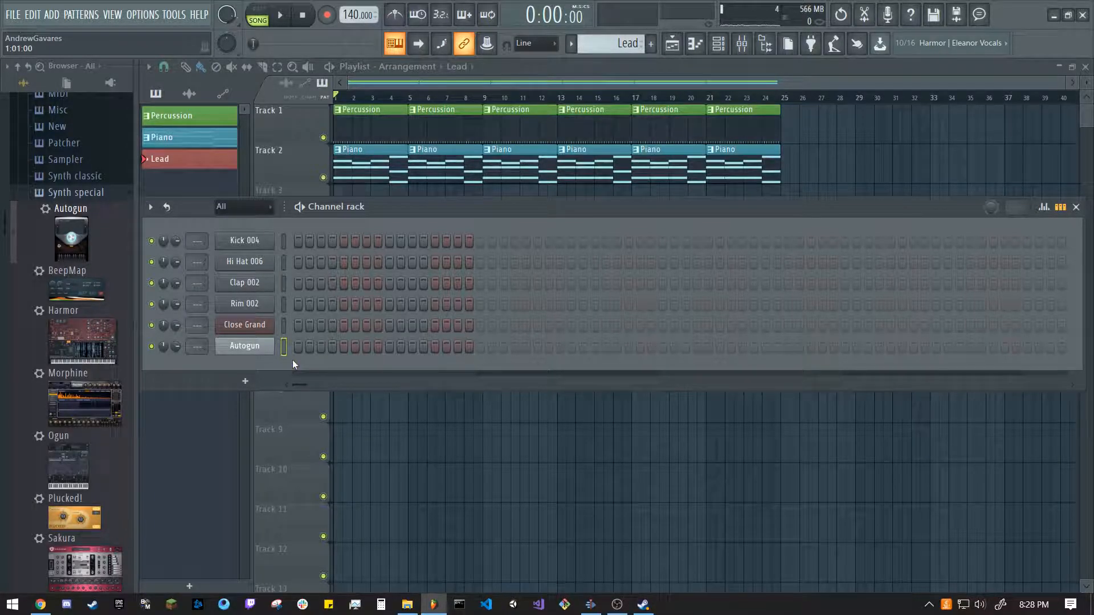
# Audition the Autogun sound by playing several single notes around G4.
pyautogui.press('v')
pyautogui.press('j')
pyautogui.press('b')
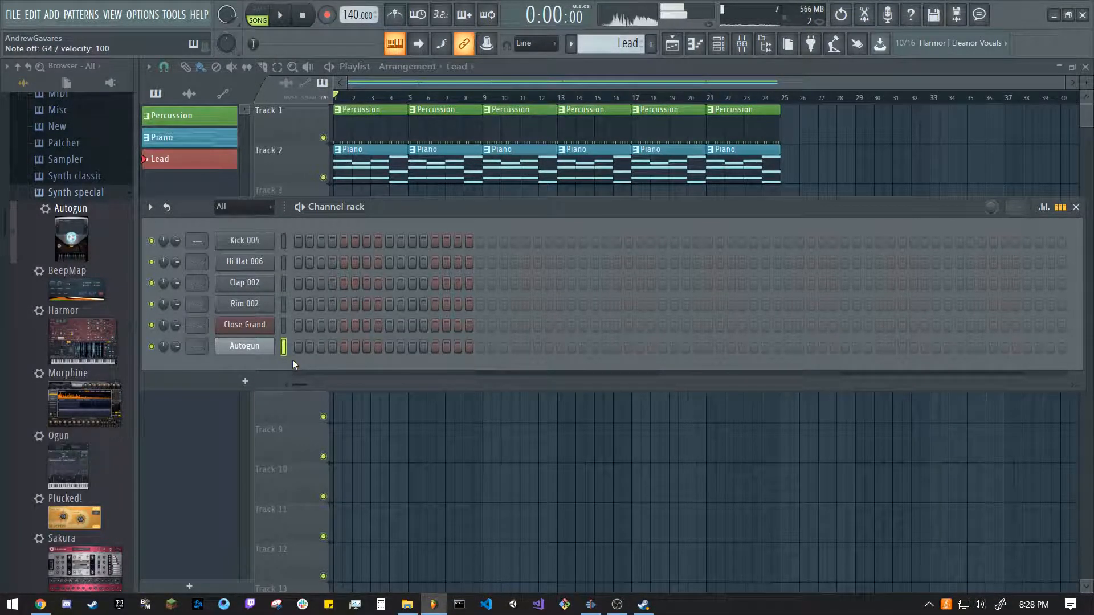
pyautogui.press('h')
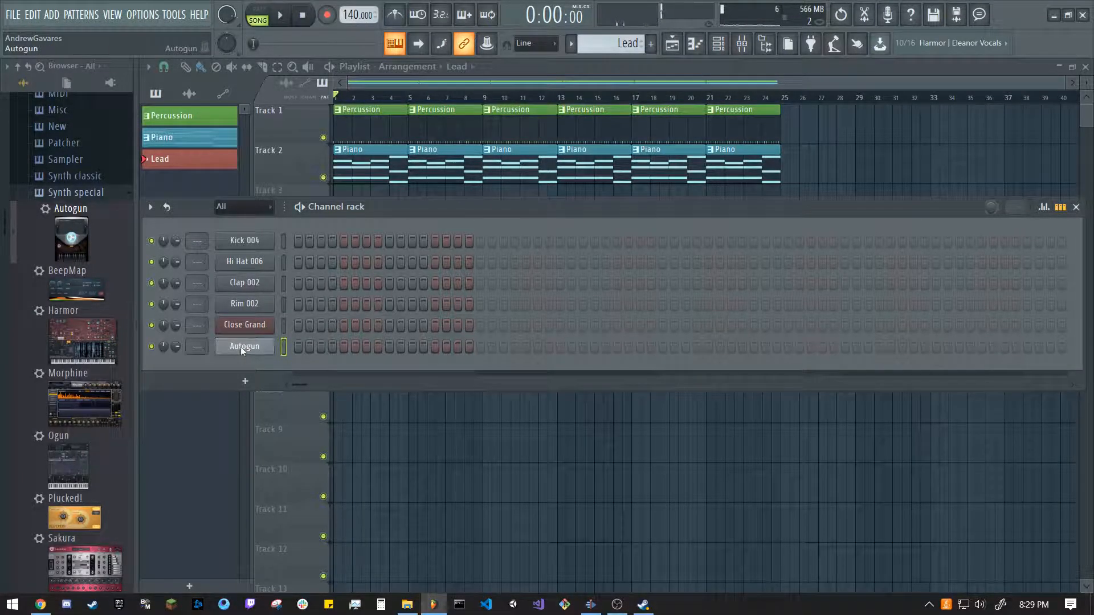
# Open the Autogun channel's piano roll, glance at the other patterns' notes, and return to the Lead pattern.
pyautogui.rightClick(240, 347)
pyautogui.click(304, 345)
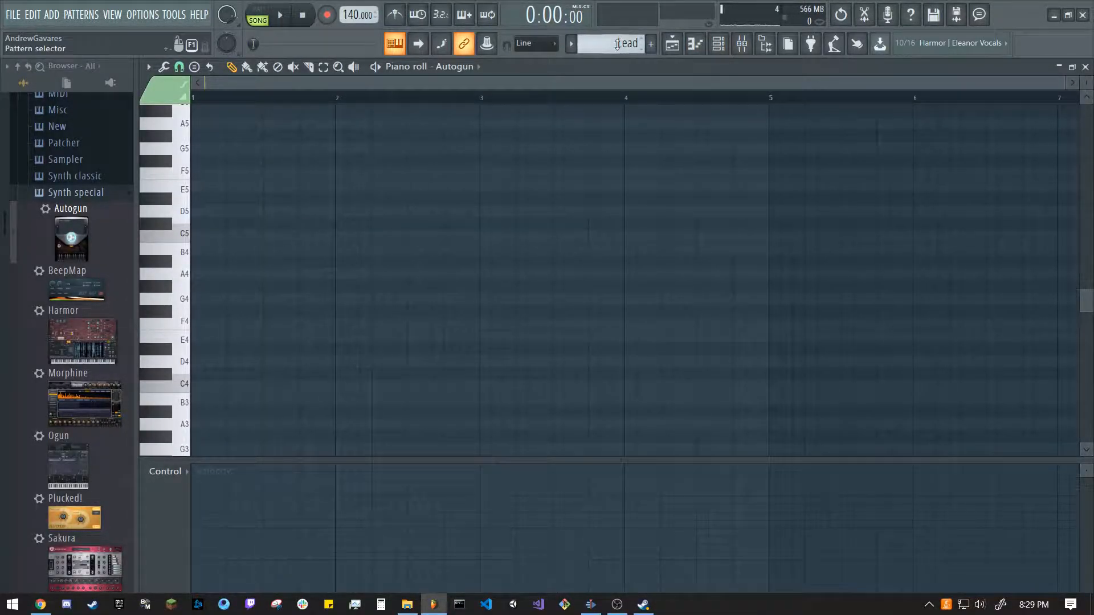
pyautogui.scroll(-1, 617, 44)
pyautogui.scroll(2, 616, 45)
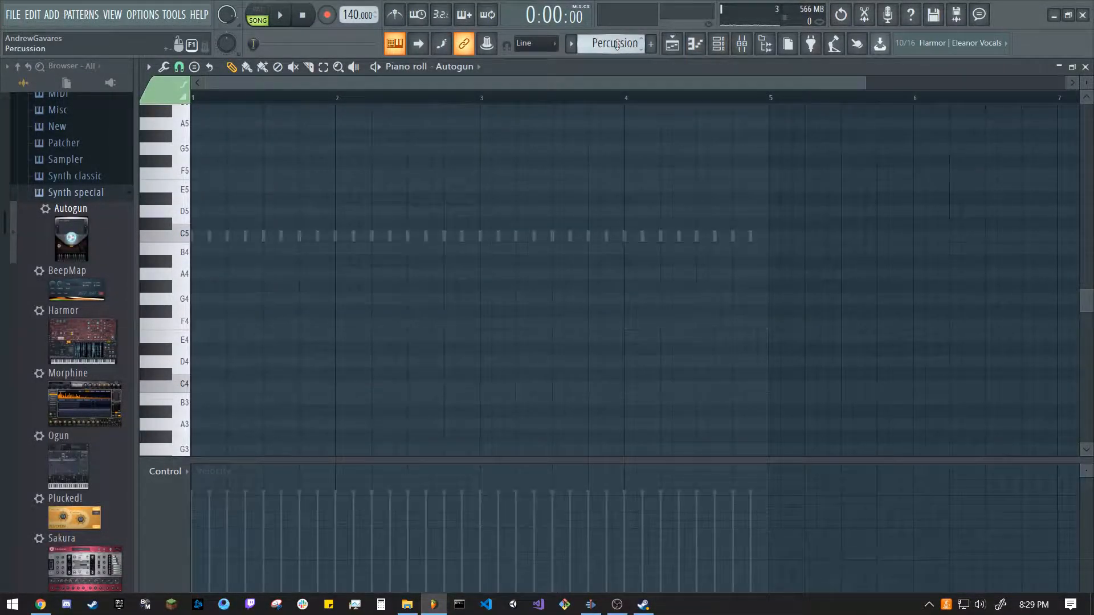
pyautogui.scroll(1, 607, 43)
pyautogui.scroll(1, 608, 44)
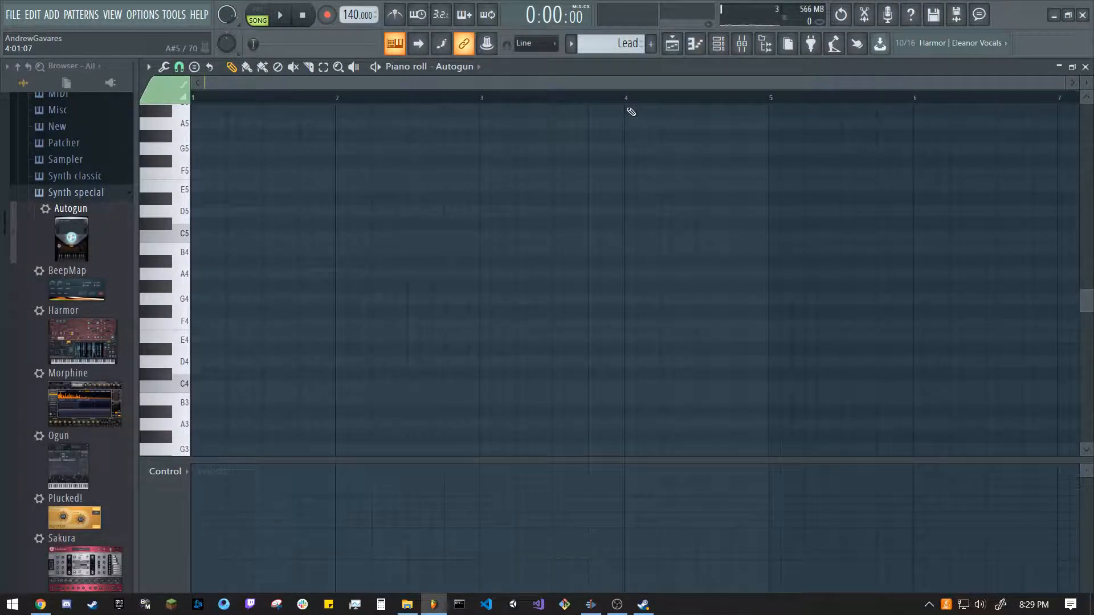
# Play the arrangement while improvising a lead melody with Autogun notes including D4, and stop playback.
pyautogui.press('space')
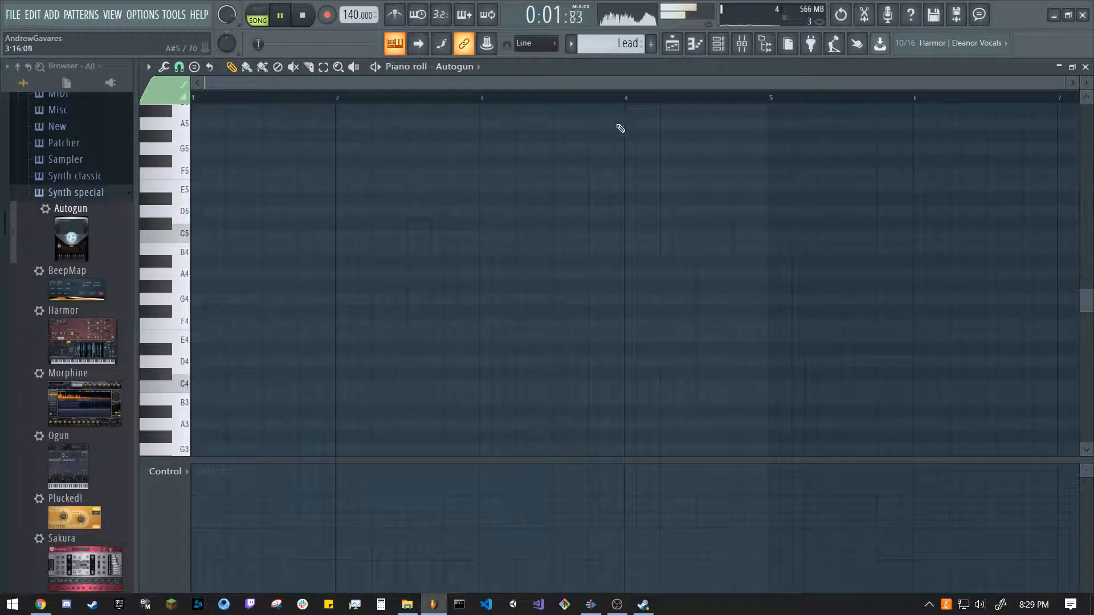
pyautogui.press('b')
pyautogui.press('b')
pyautogui.press('j')
pyautogui.press('b')
pyautogui.press('x')
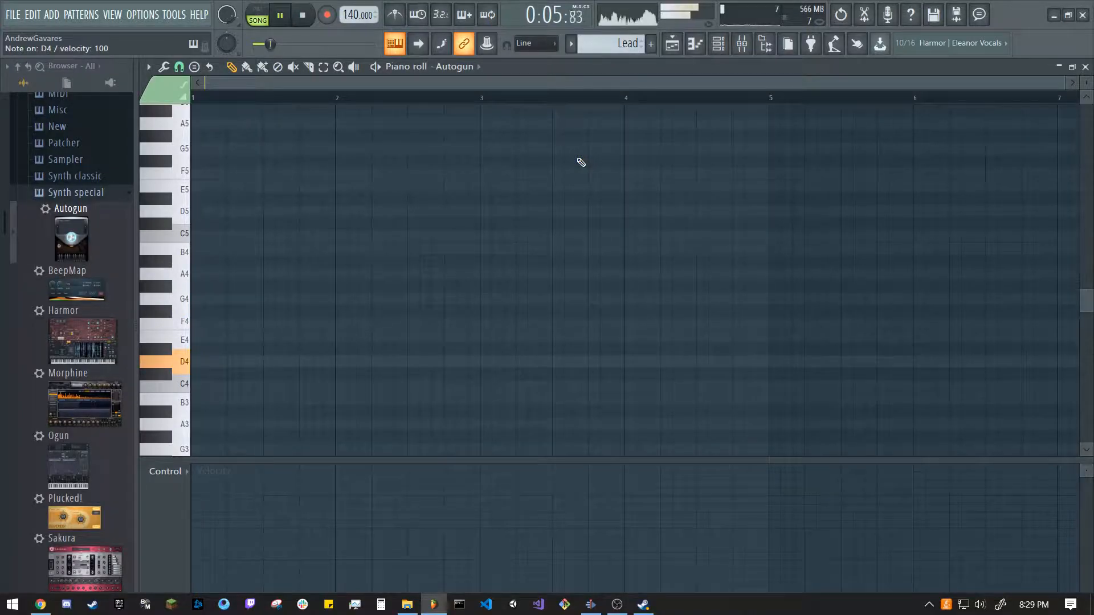
pyautogui.press('j')
pyautogui.press('b')
pyautogui.press('j')
pyautogui.press('b')
pyautogui.press('space')
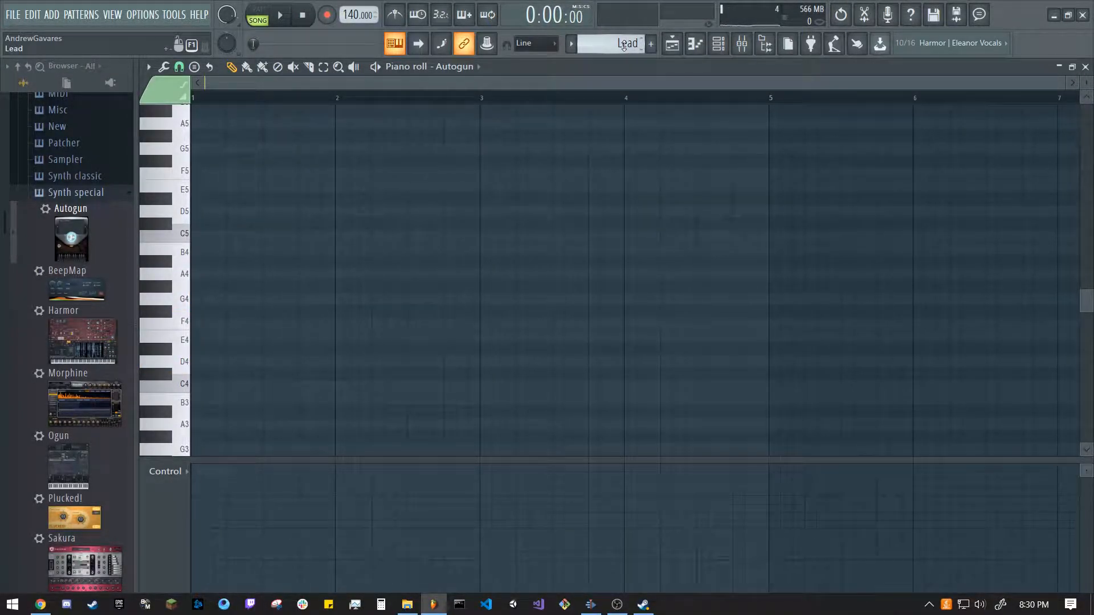
# Place one-bar Autogun notes D4, G4 and A#4 at bar 1 of the Piano pattern, matching the piano's first chord, and audition them.
pyautogui.scroll(-1, 623, 46)
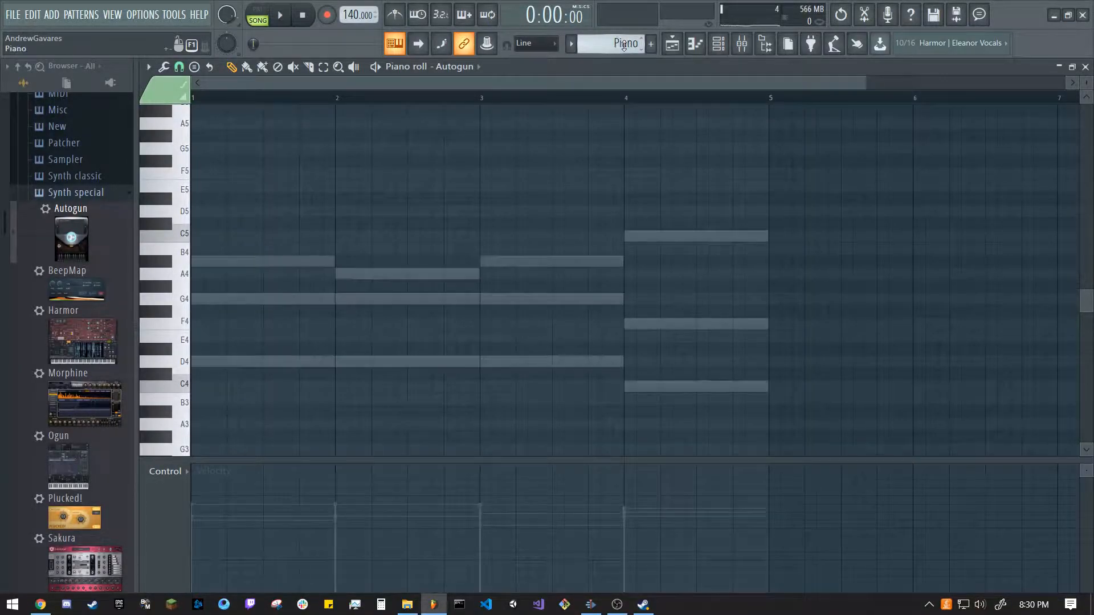
pyautogui.click(214, 363)
pyautogui.click(197, 299)
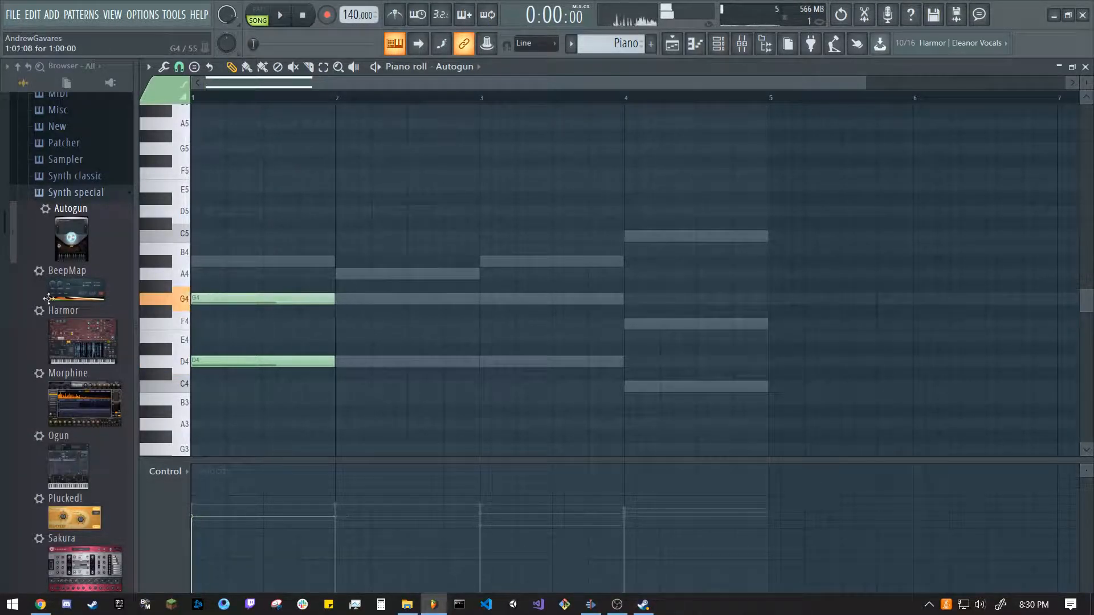
pyautogui.click(204, 265)
pyautogui.press('space')
pyautogui.press('space')
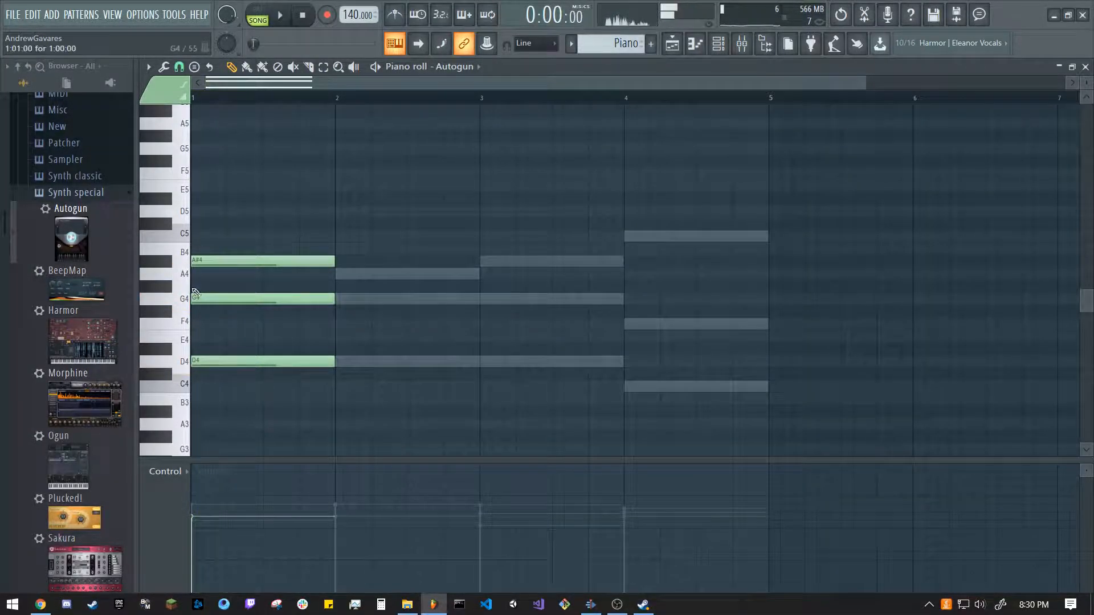
pyautogui.click(201, 298)
pyautogui.press('space')
pyautogui.press('space')
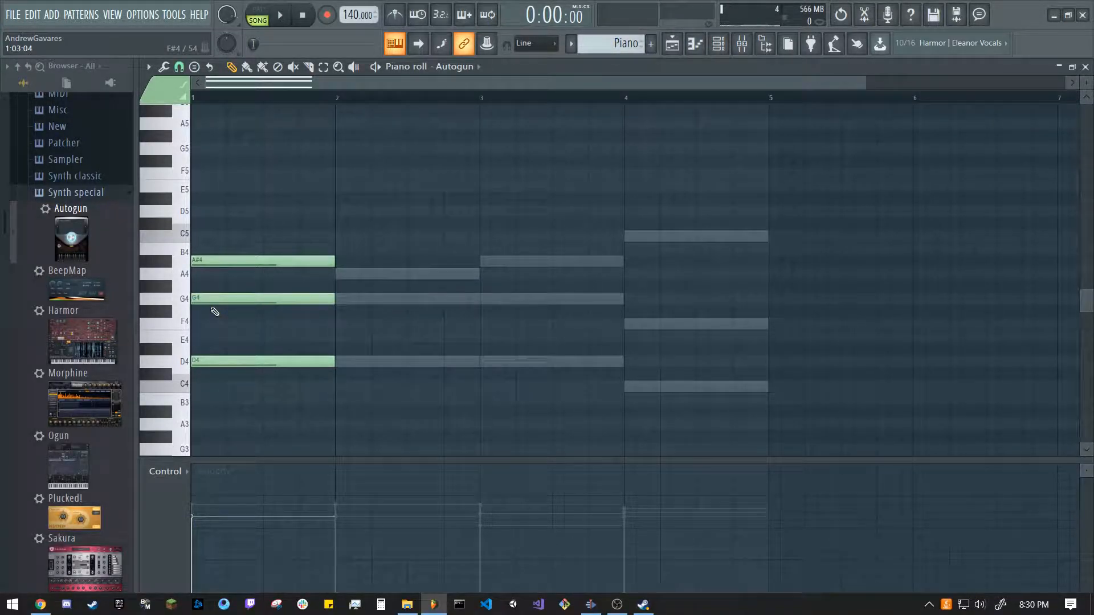
# Improvise lead ideas on Autogun over repeated playback of the arrangement, using notes including G4, C5 and D5.
pyautogui.press('m')
pyautogui.press(',')
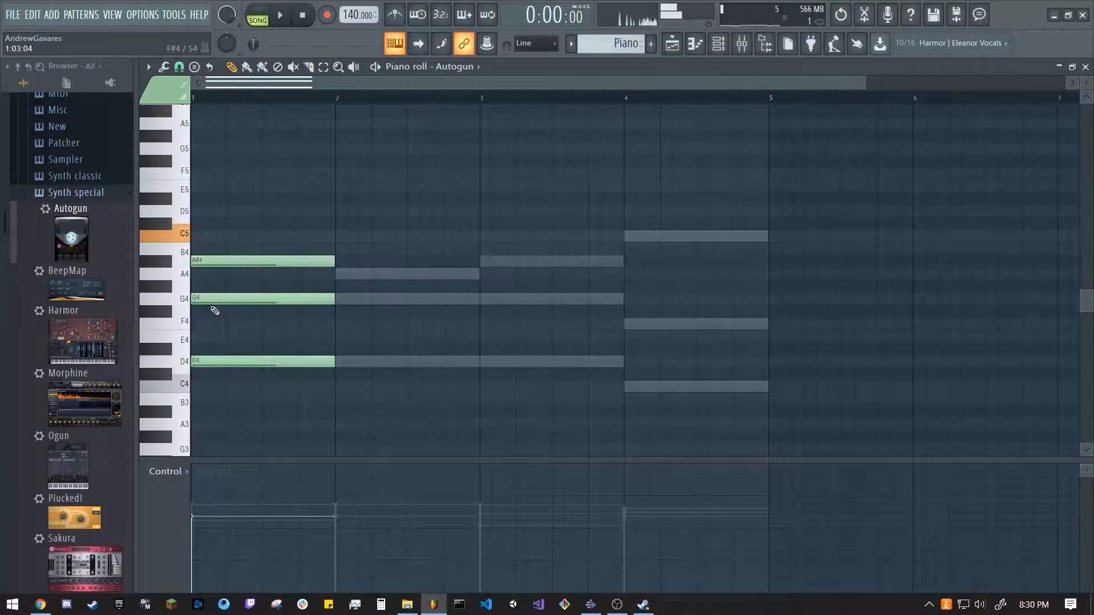
pyautogui.press('.')
pyautogui.press('.')
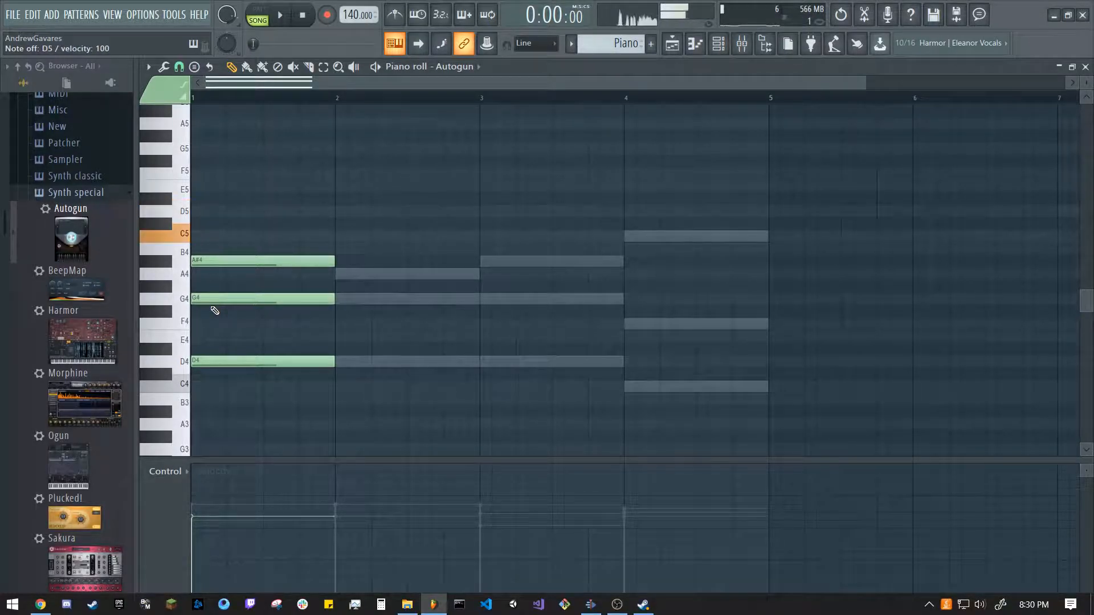
pyautogui.press('space')
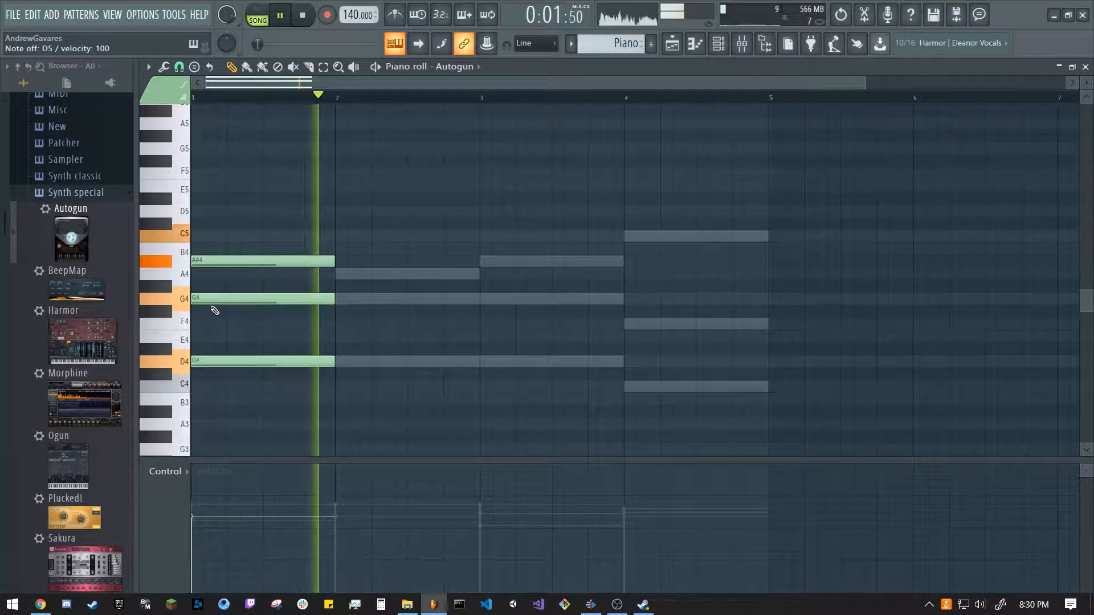
pyautogui.press('space')
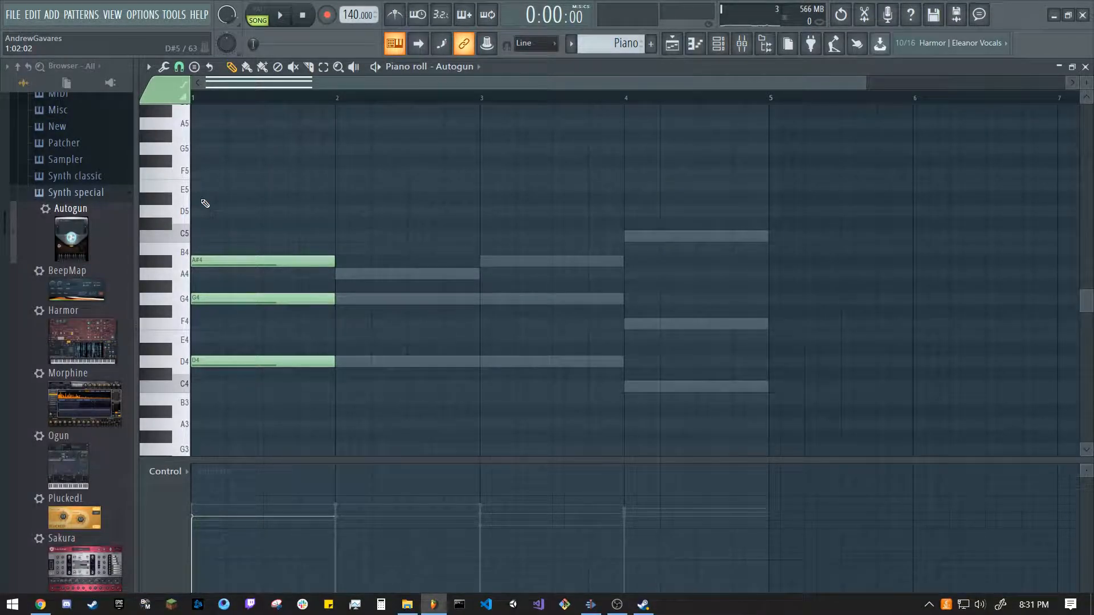
pyautogui.press('space')
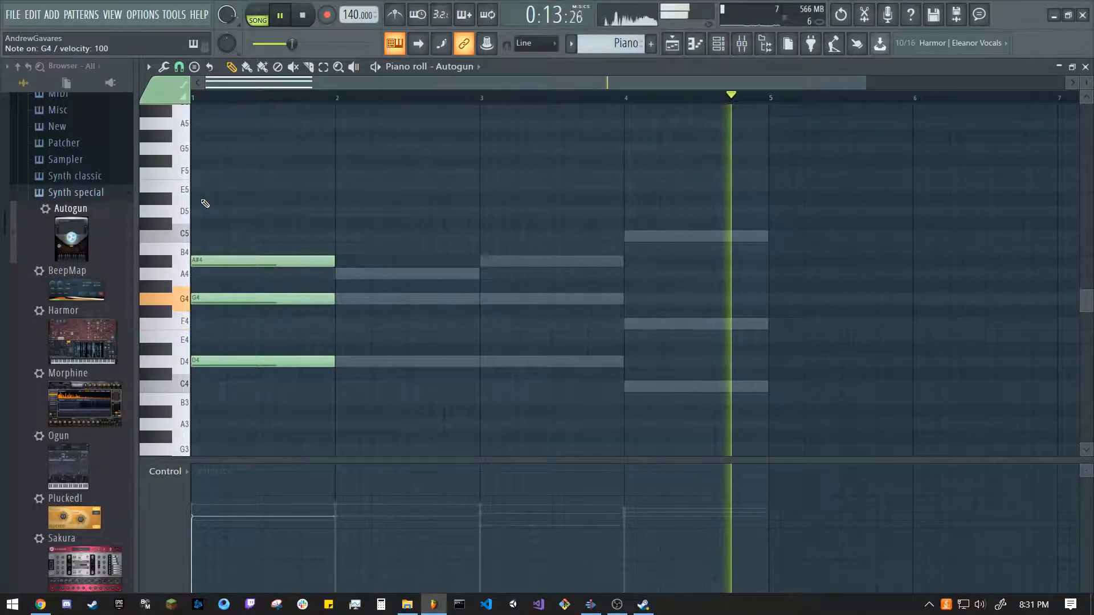
pyautogui.press('space')
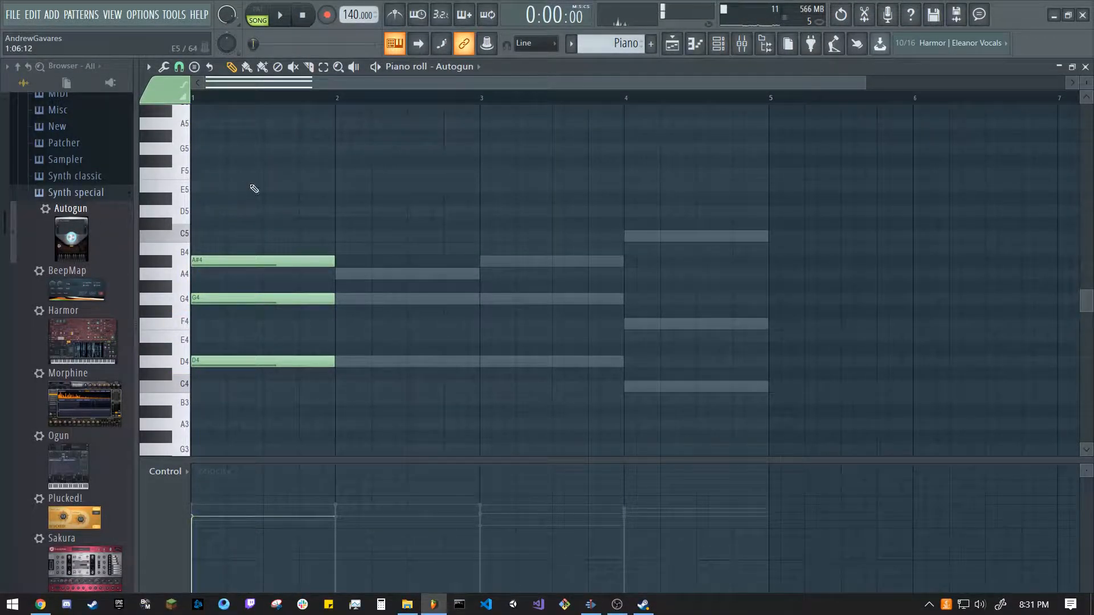
pyautogui.press('space')
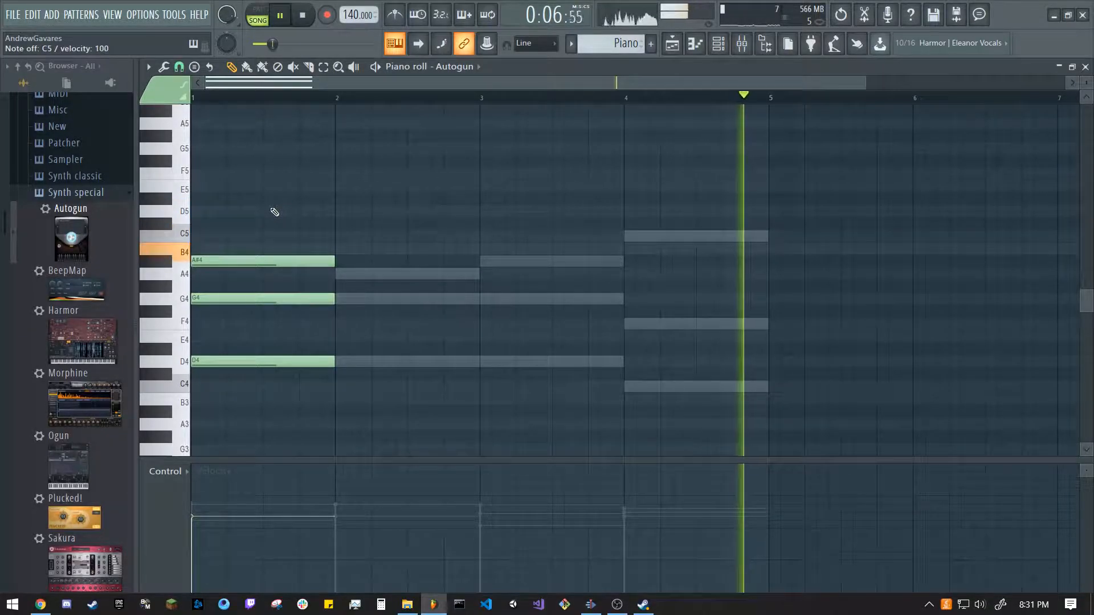
pyautogui.press('space')
# Cut the Autogun chord from the Piano pattern and add a one-bar A#4 note at the start of the Lead pattern.
pyautogui.hotkey('ctrl', 'x')
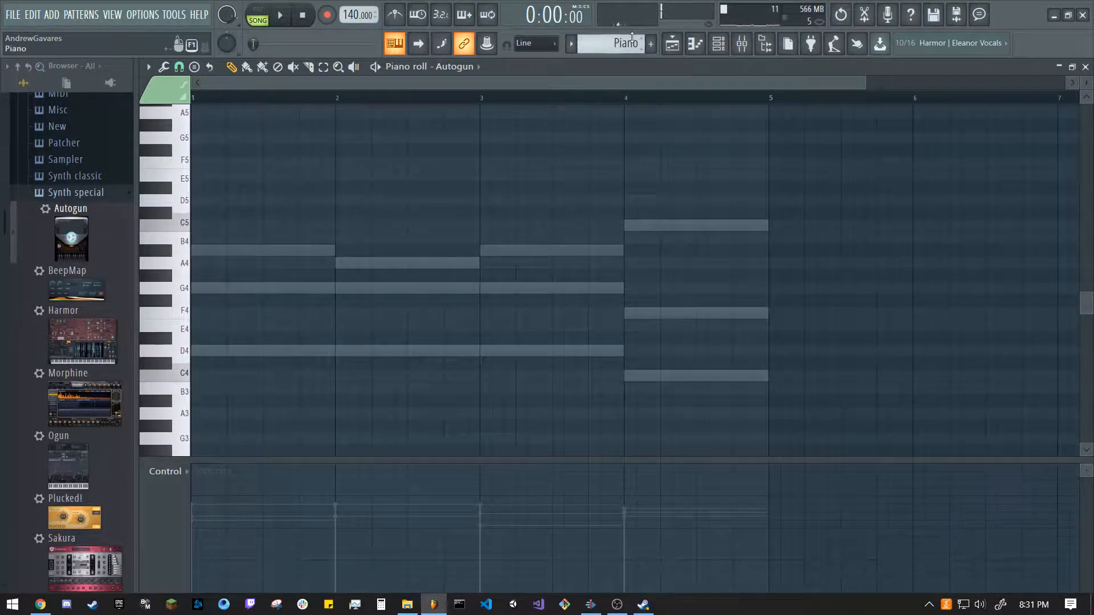
pyautogui.scroll(-2, 632, 44)
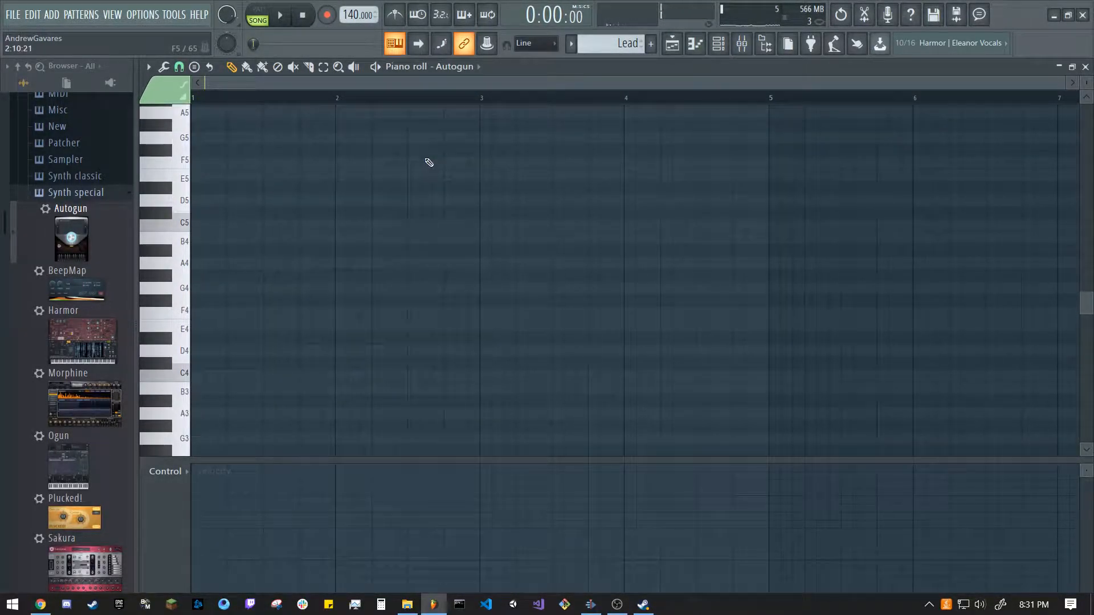
pyautogui.click(231, 251)
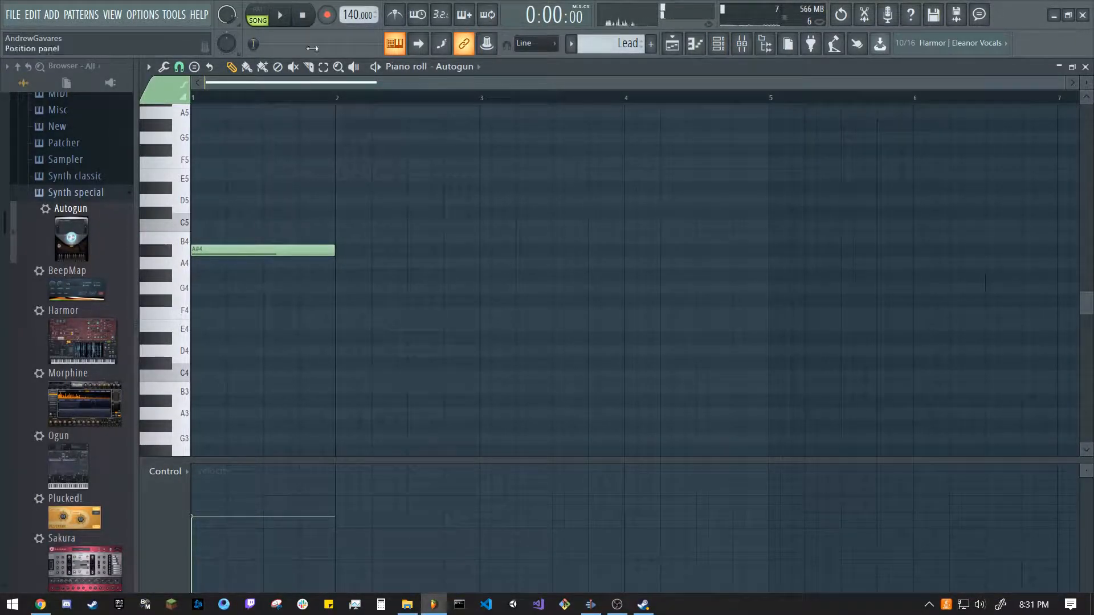
pyautogui.click(263, 10)
pyautogui.press('space')
pyautogui.press('space')
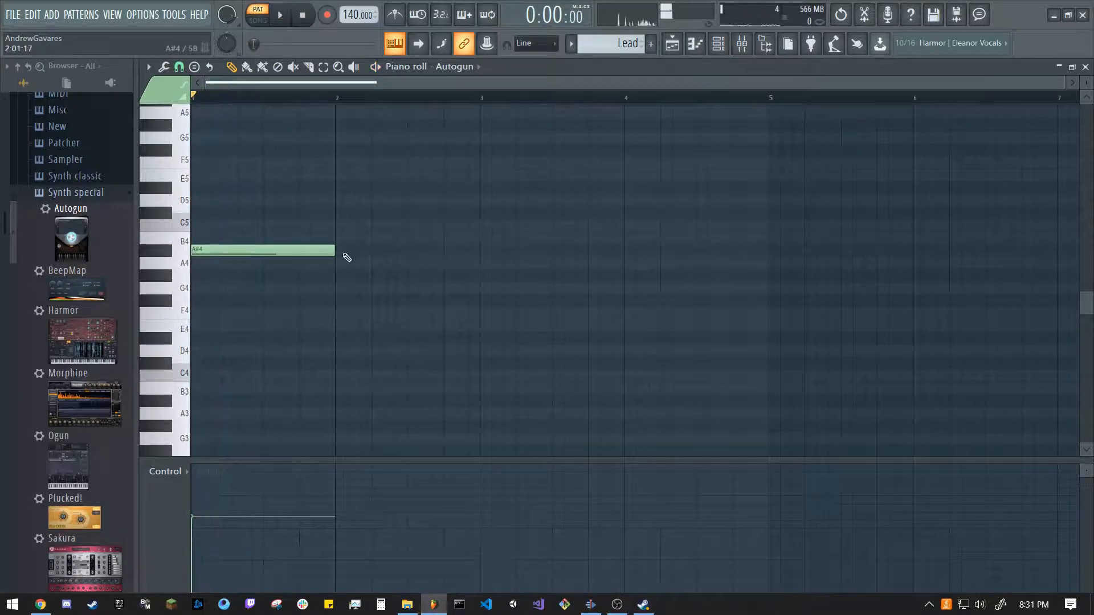
# Place the Lead pattern on Track 3 of the playlist, extend it to 8 bars and repeat it through bar 24.
pyautogui.click(672, 43)
pyautogui.click(351, 200)
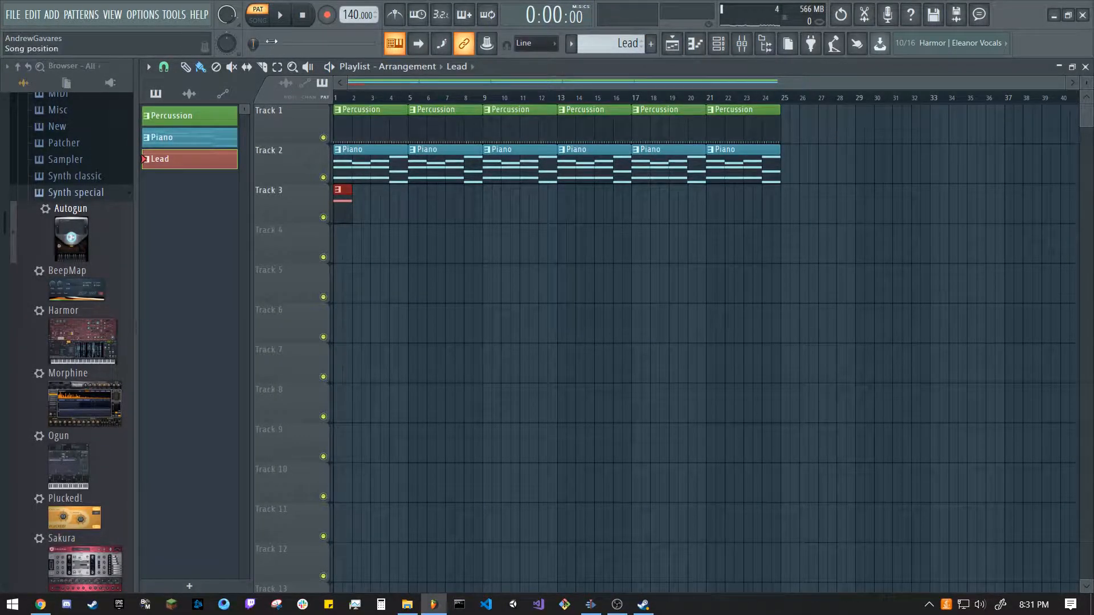
pyautogui.moveTo(352, 210); pyautogui.dragTo(478, 222)
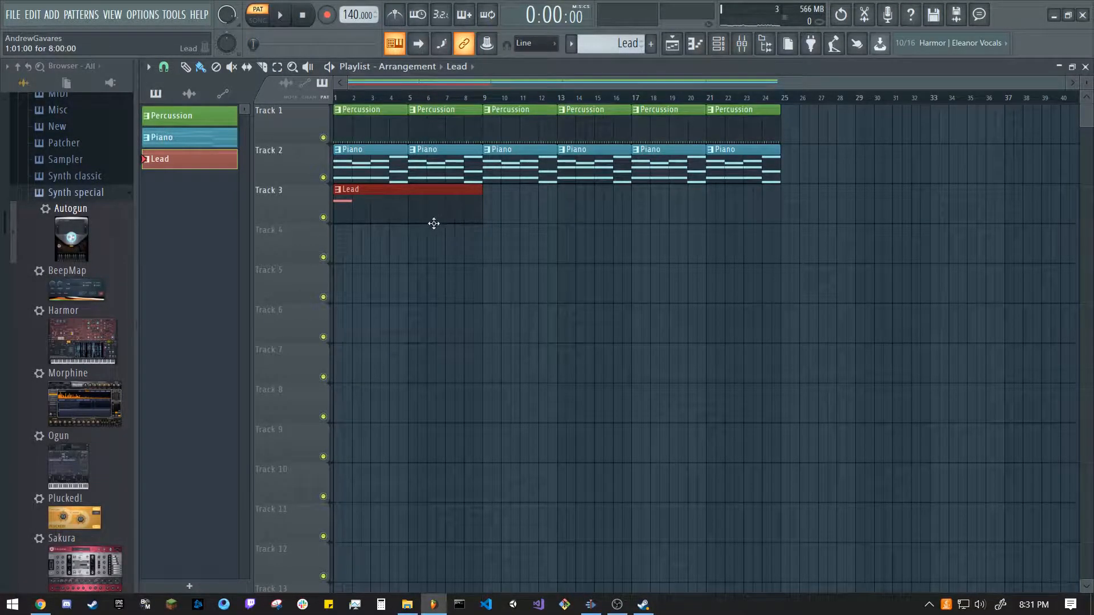
pyautogui.hotkey('ctrl', 'b')
pyautogui.hotkey('ctrl', 'b')
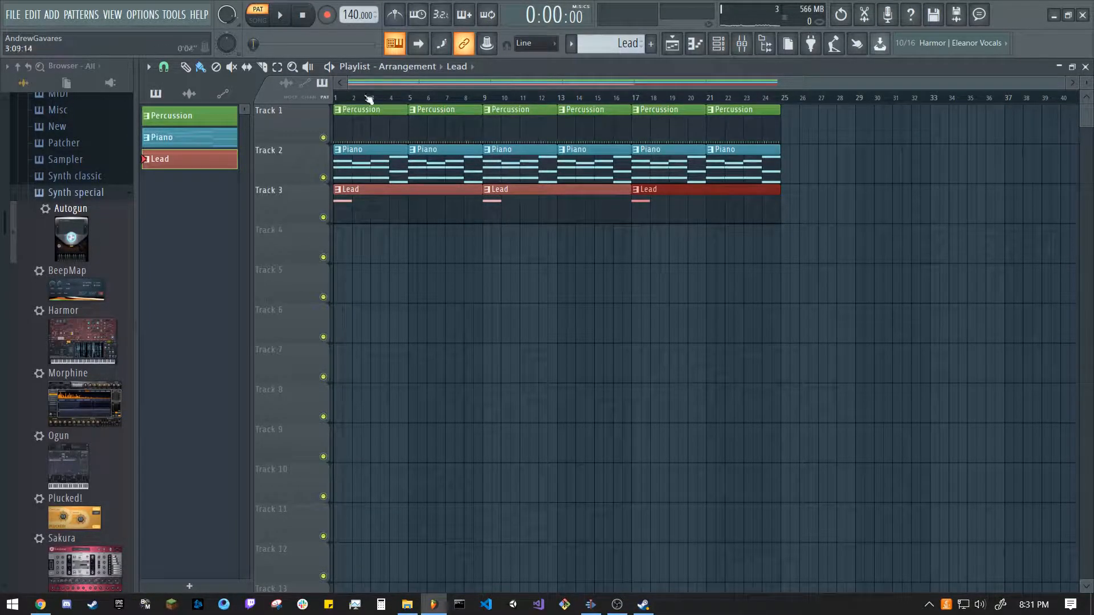
pyautogui.click(259, 21)
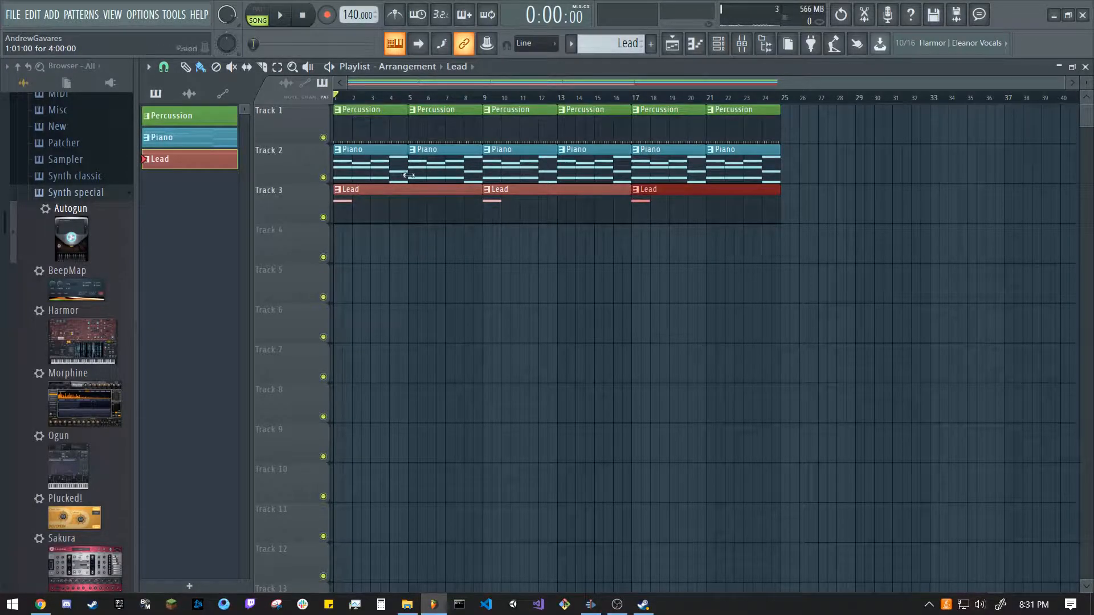
pyautogui.press('space')
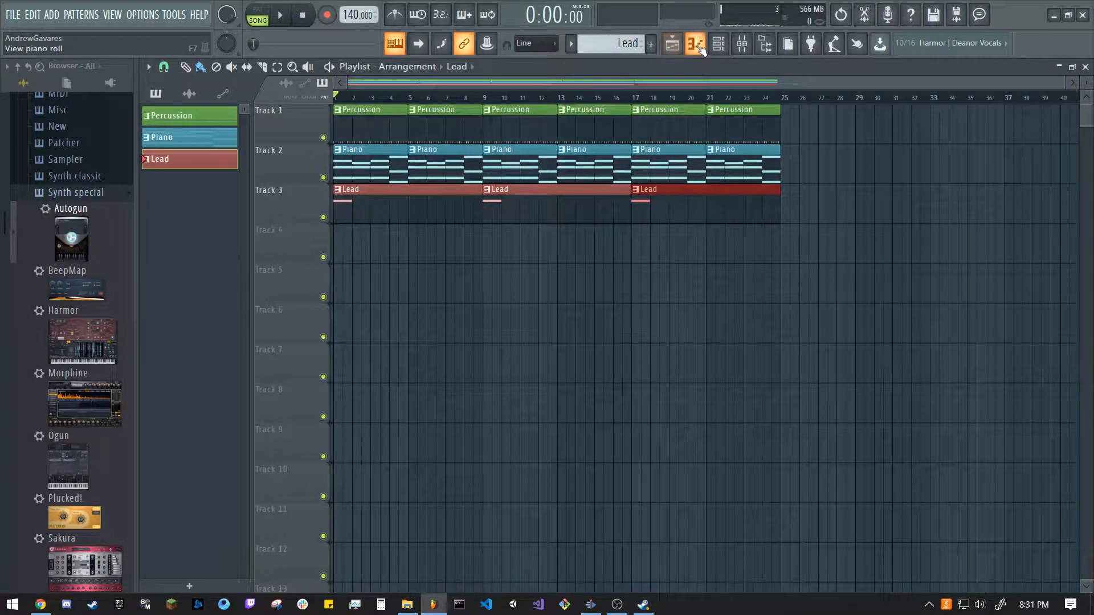
# Shorten the Lead pattern's A#4 note to half a bar and follow it with half-bar G4 and D4 notes.
pyautogui.press('F7')
pyautogui.press('space')
pyautogui.moveTo(337, 253); pyautogui.dragTo(269, 292)
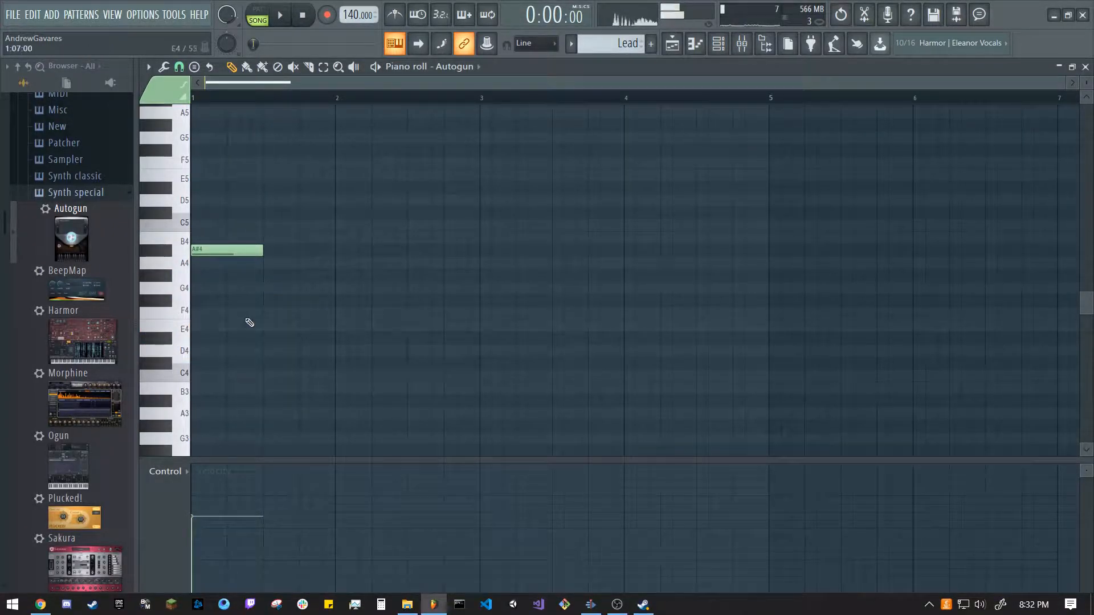
pyautogui.click(218, 351)
pyautogui.moveTo(219, 351); pyautogui.dragTo(367, 350)
pyautogui.moveTo(268, 275); pyautogui.dragTo(266, 288)
pyautogui.press('space')
pyautogui.press('space')
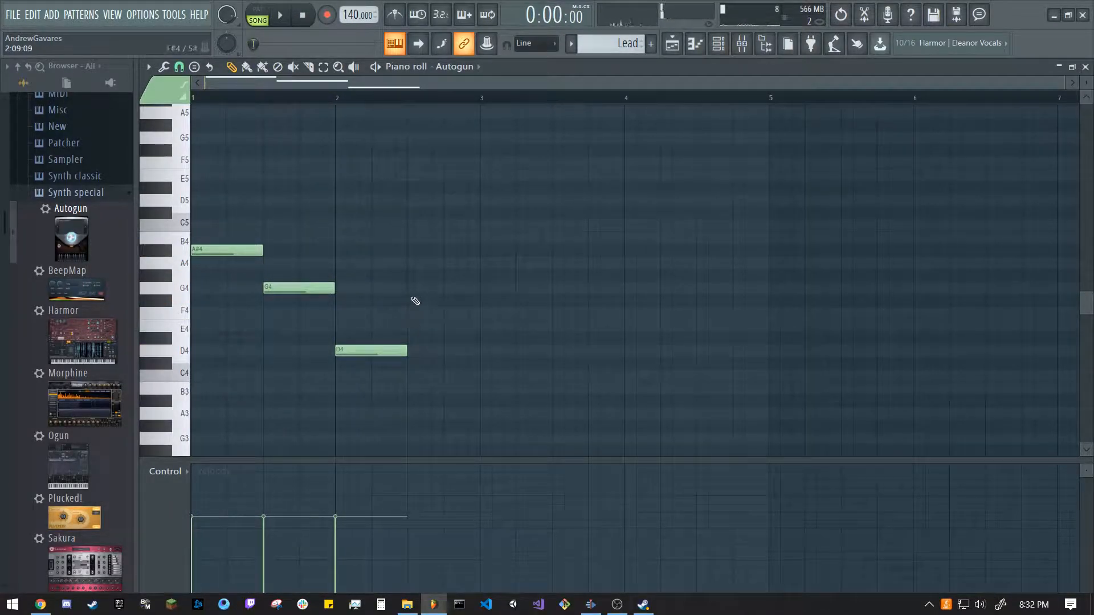
# Continue the Lead melody with half-bar G4, A4 and A#4 notes, shortening the A4 and moving the last A#4 earlier.
pyautogui.click(411, 288)
pyautogui.click(483, 263)
pyautogui.click(553, 252)
pyautogui.press('space')
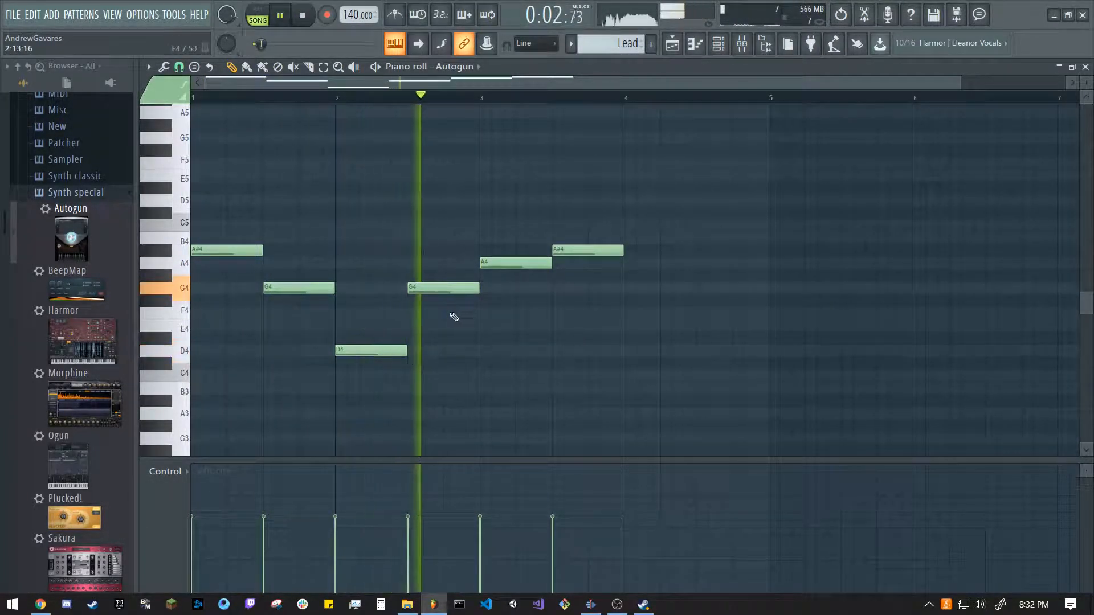
pyautogui.press('space')
pyautogui.moveTo(550, 264); pyautogui.dragTo(516, 273)
pyautogui.moveTo(578, 251); pyautogui.dragTo(541, 251)
pyautogui.press('space')
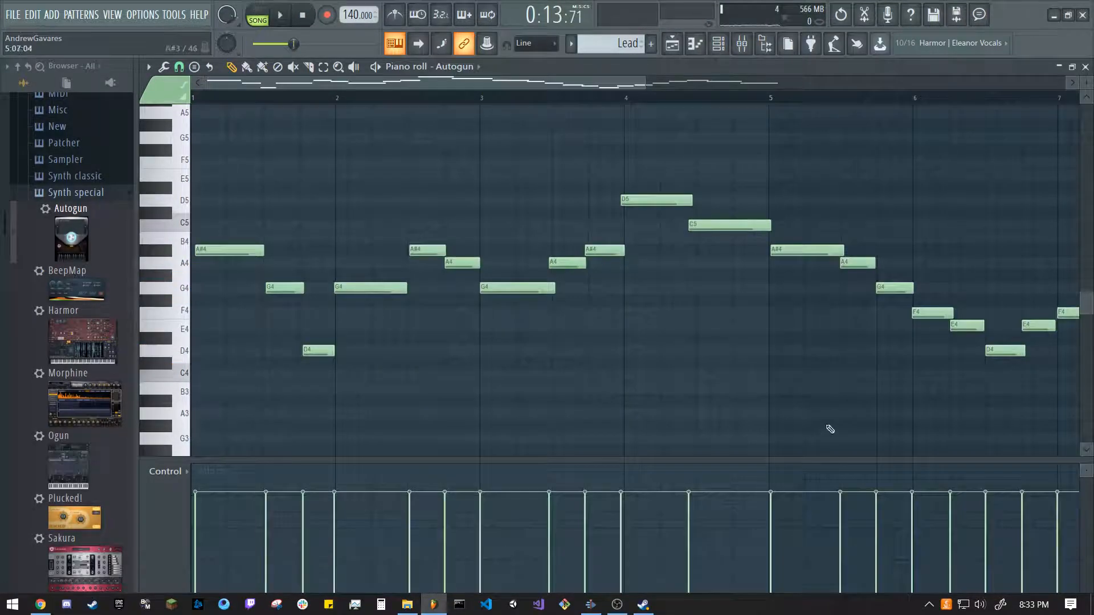
# Add a quarter-bar G4 slide note above the long D4 note in bar 6 of the Lead melody.
pyautogui.scroll(-5, 701, 350)
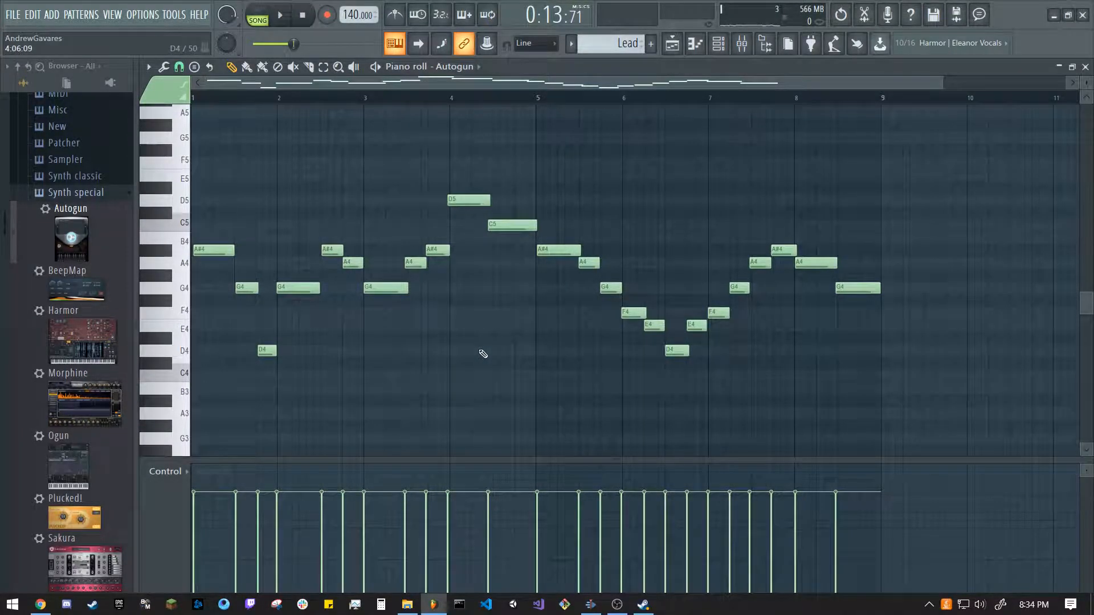
pyautogui.scroll(6, 515, 273)
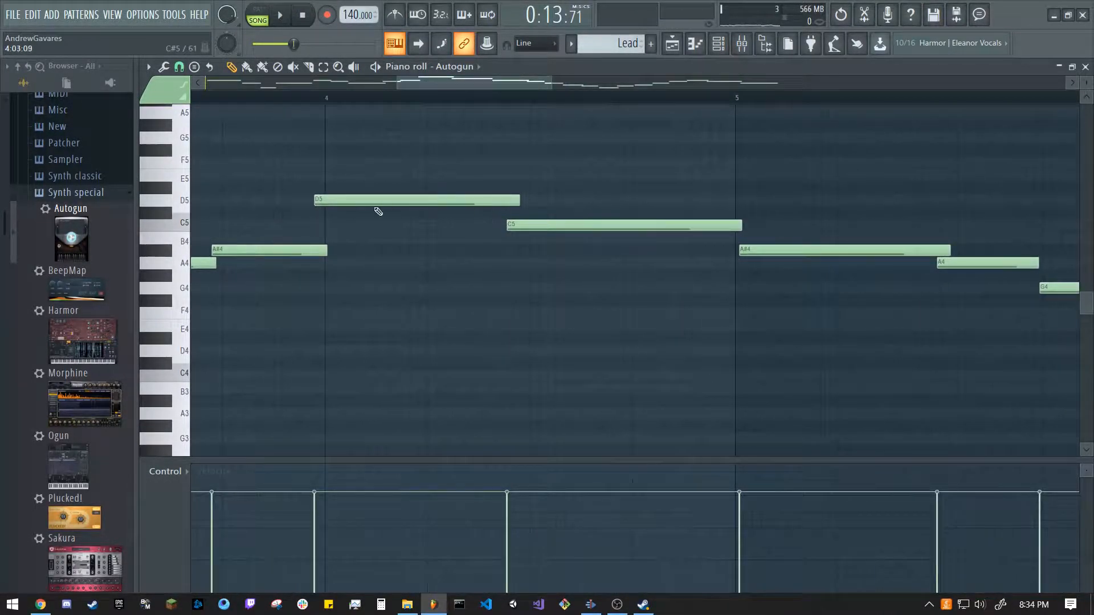
pyautogui.scroll(-6, 678, 274)
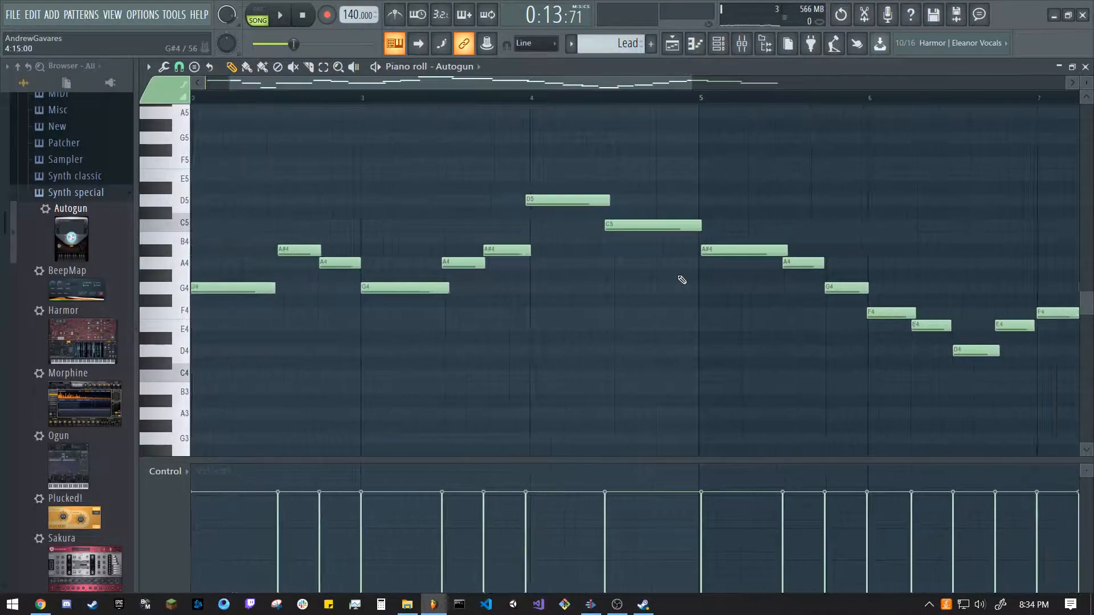
pyautogui.scroll(6, 862, 298)
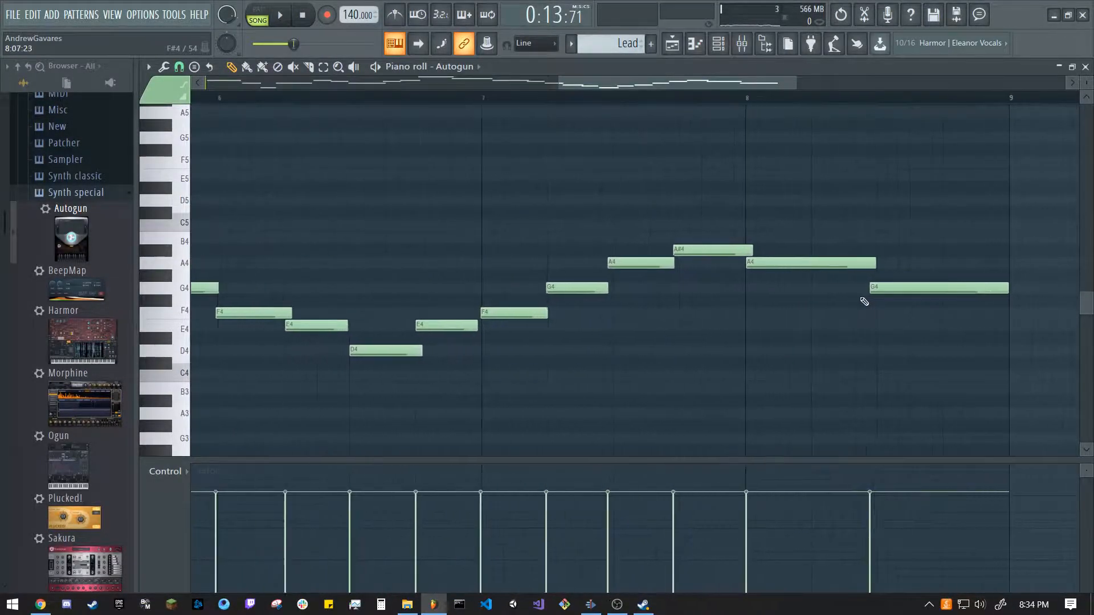
pyautogui.moveTo(681, 84); pyautogui.dragTo(511, 96)
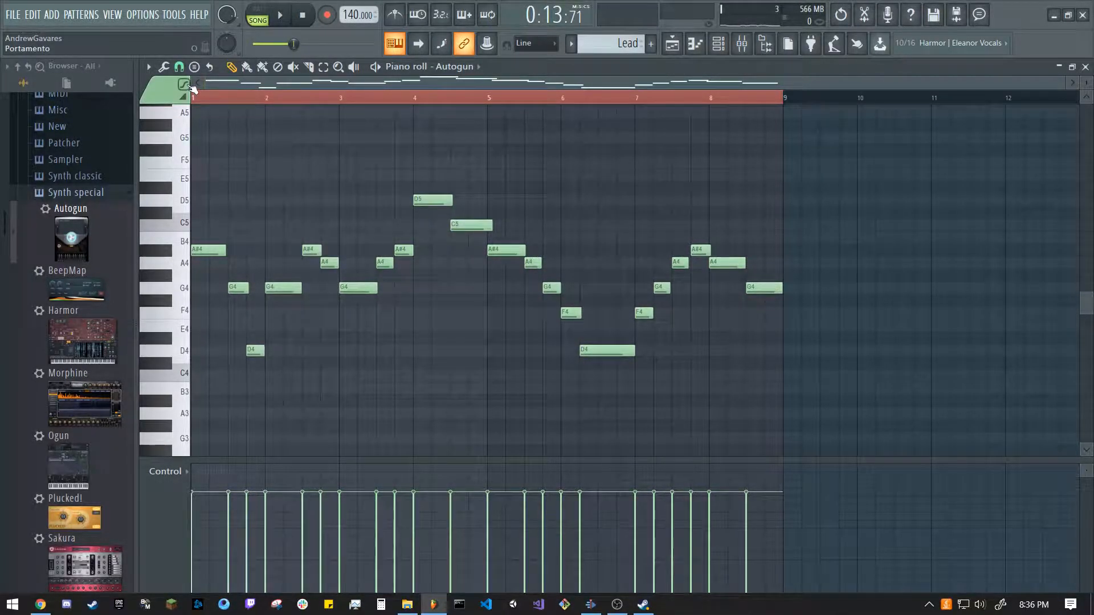
pyautogui.click(601, 289)
pyautogui.moveTo(651, 286); pyautogui.dragTo(615, 301)
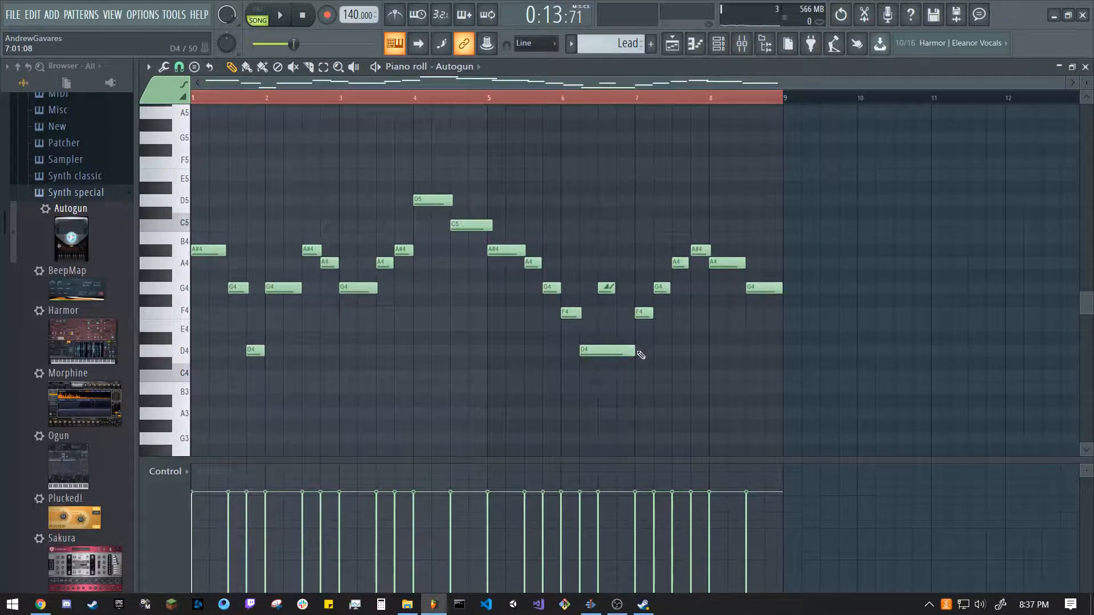
# Play back the finished Lead melody with the arrangement and return to the playlist.
pyautogui.press('space')
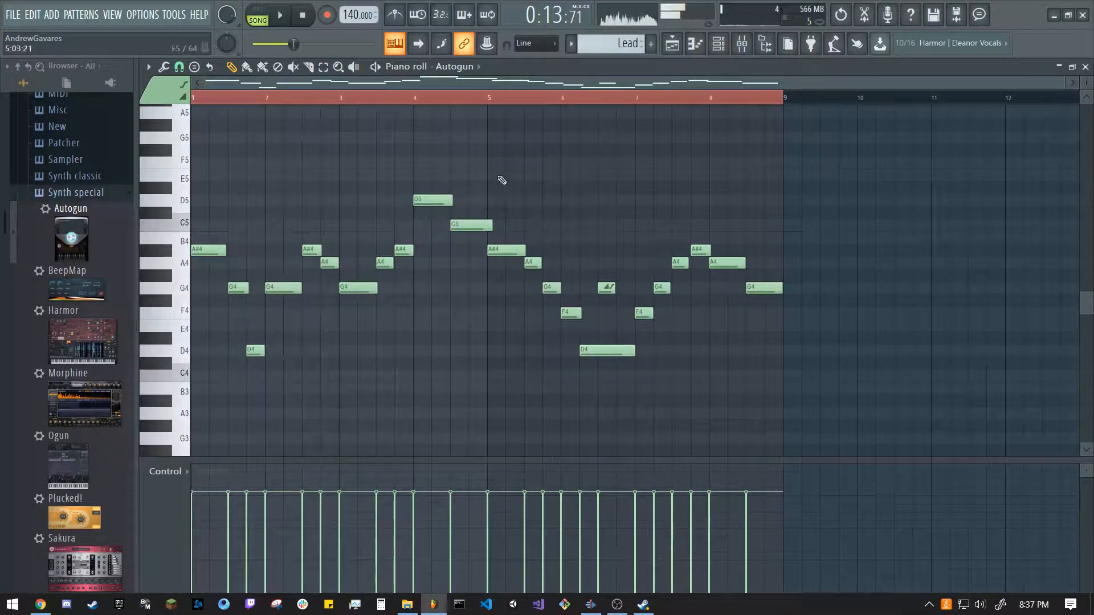
pyautogui.click(488, 98)
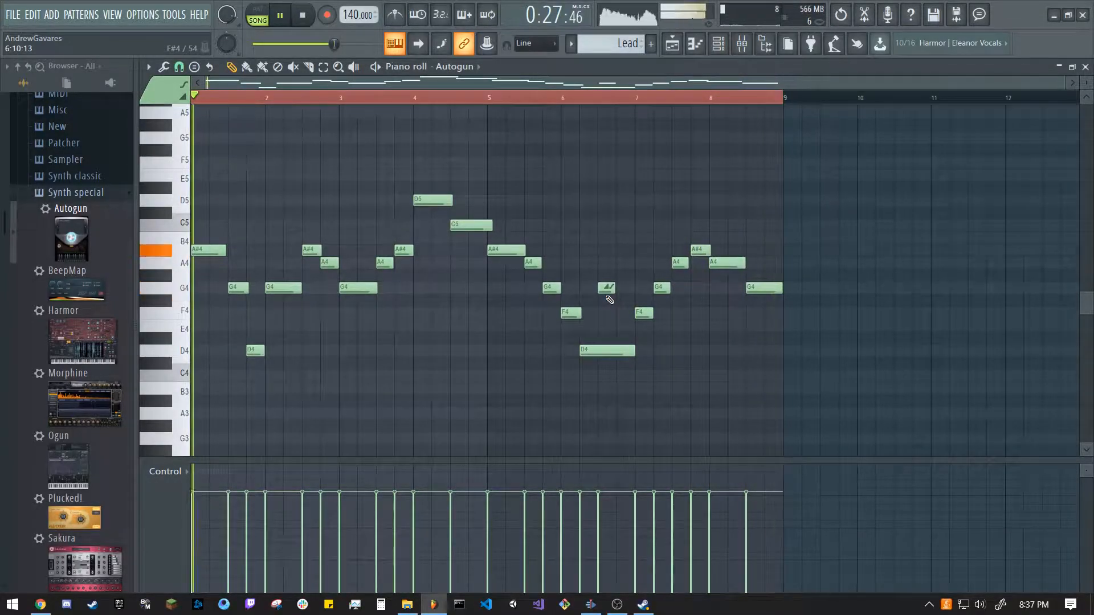
pyautogui.click(673, 45)
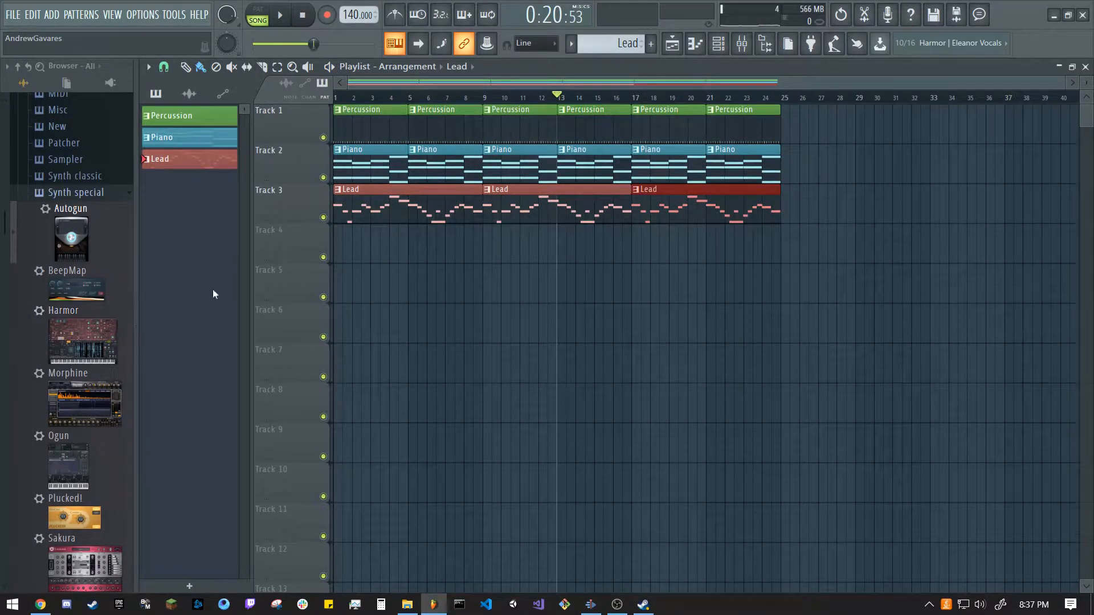
# Collapse the Synth special and Generators folders in the browser's plugin database.
pyautogui.click(80, 193)
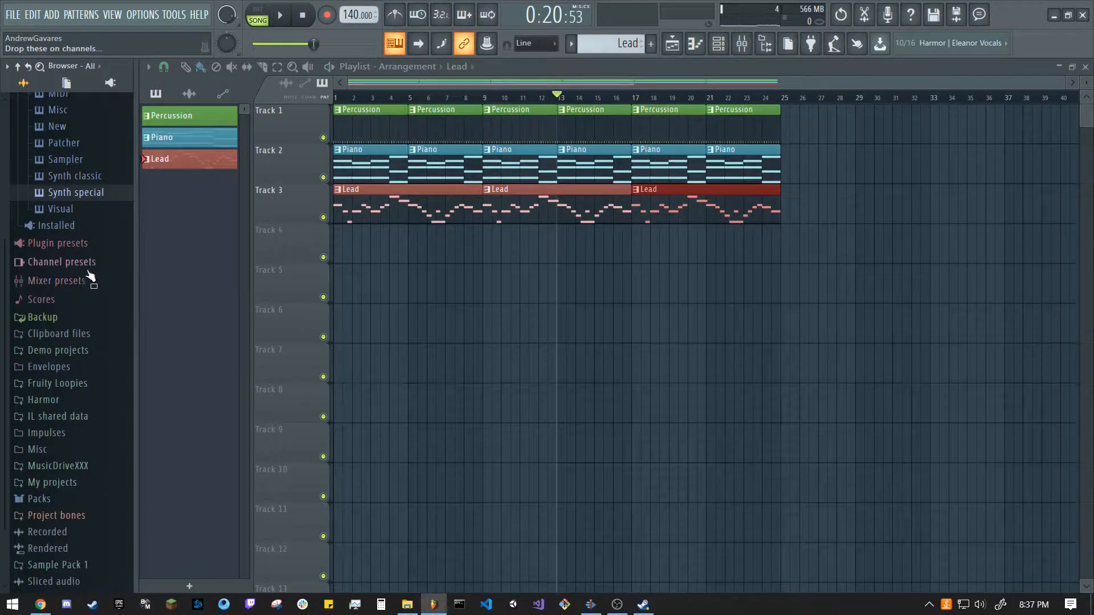
pyautogui.scroll(3, 68, 275)
pyautogui.click(61, 173)
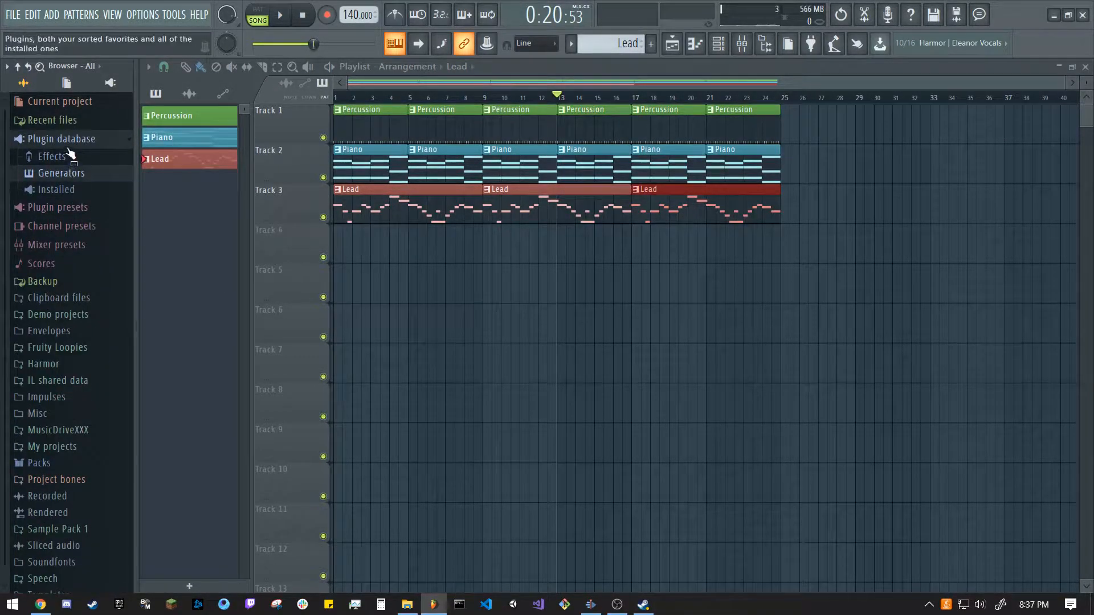
# Examine the Synth classic instruments among the generators in the browser's plugin database.
pyautogui.click(63, 173)
pyautogui.click(75, 305)
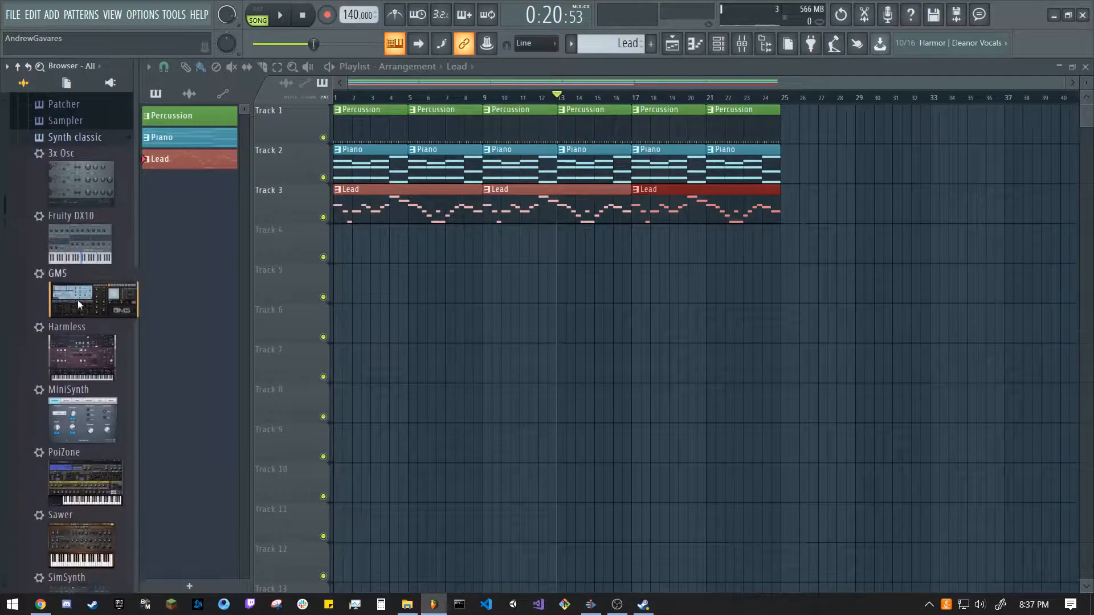
pyautogui.scroll(-1, 82, 293)
pyautogui.scroll(7, 63, 331)
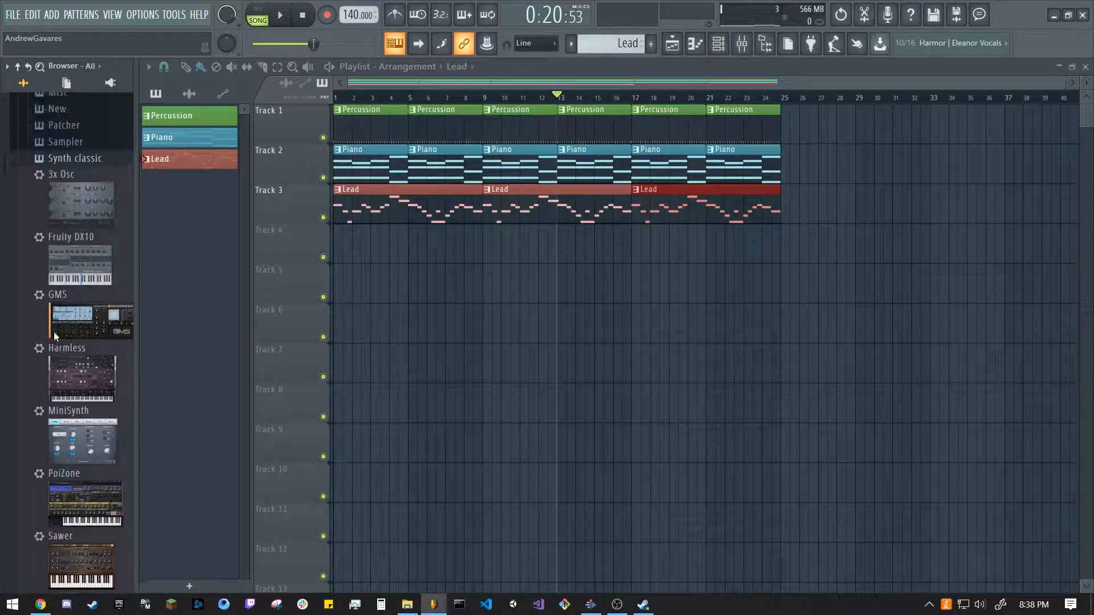
pyautogui.scroll(-8, 74, 340)
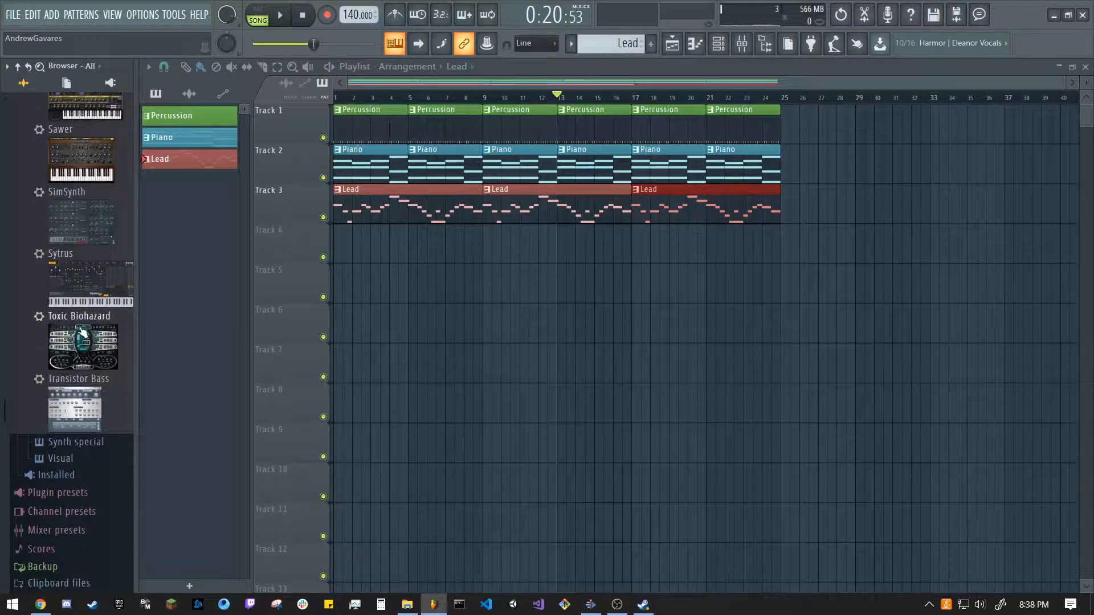
pyautogui.scroll(5, 77, 322)
pyautogui.scroll(5, 77, 322)
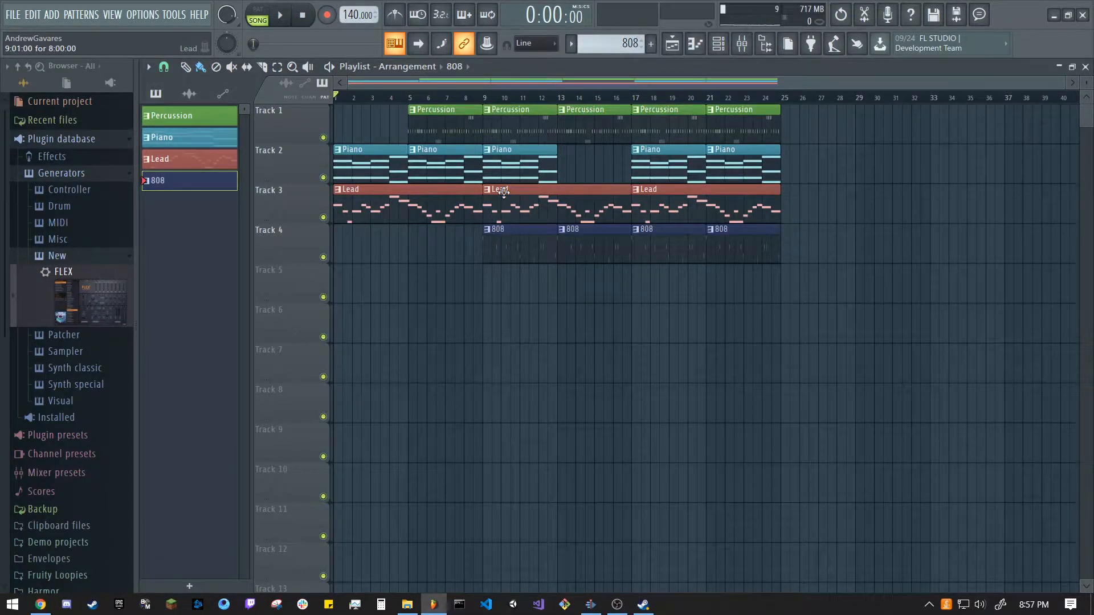
# Save the project as an FL Studio song file named Tutorial Beat in the Music projects folder.
pyautogui.click(17, 20)
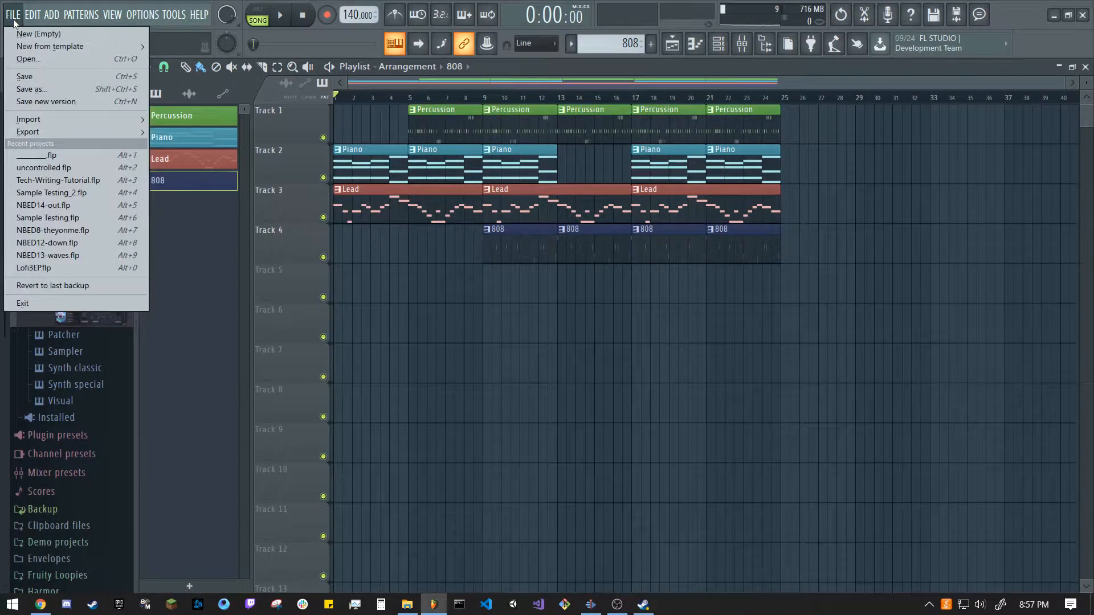
pyautogui.click(26, 76)
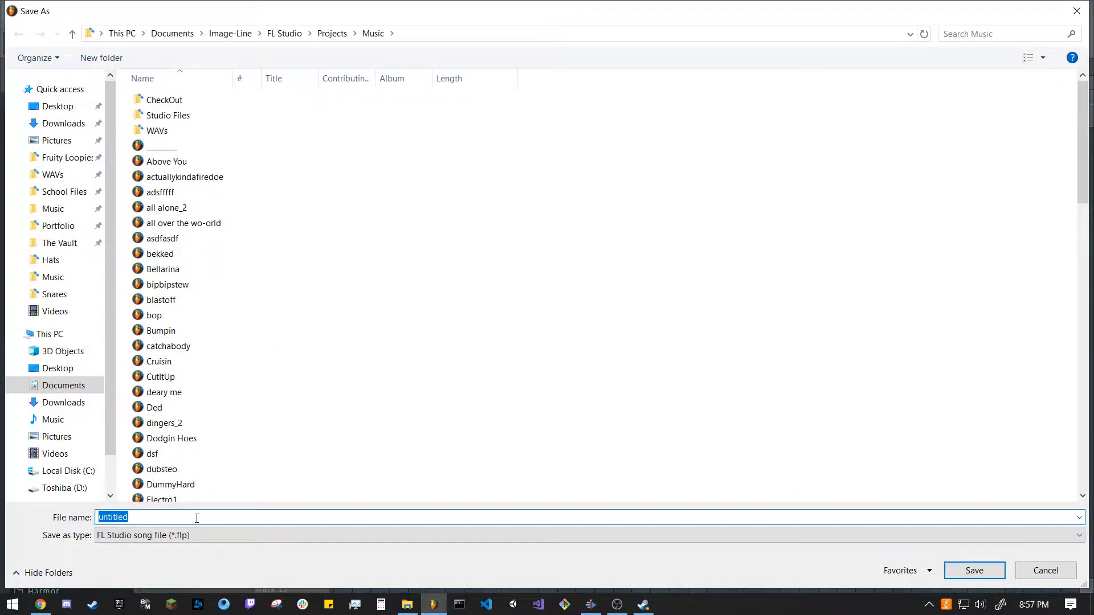
pyautogui.write('Tutorial Beat')
pyautogui.press('Return')
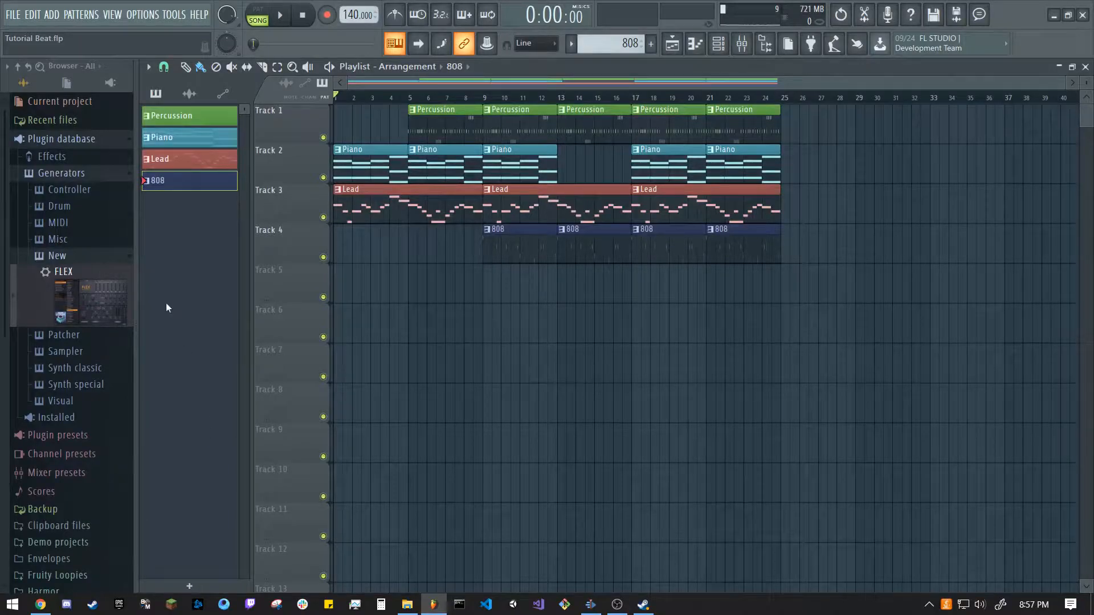
# Export the project as a wave file named Tutorial Beat in the Music folder.
pyautogui.click(13, 14)
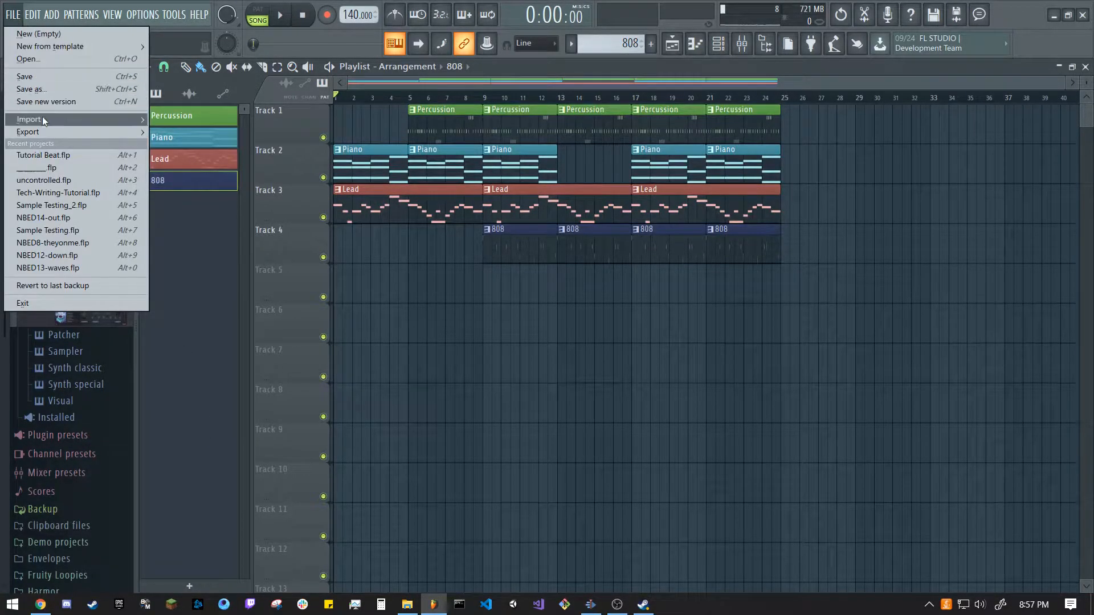
pyautogui.moveTo(46, 129)
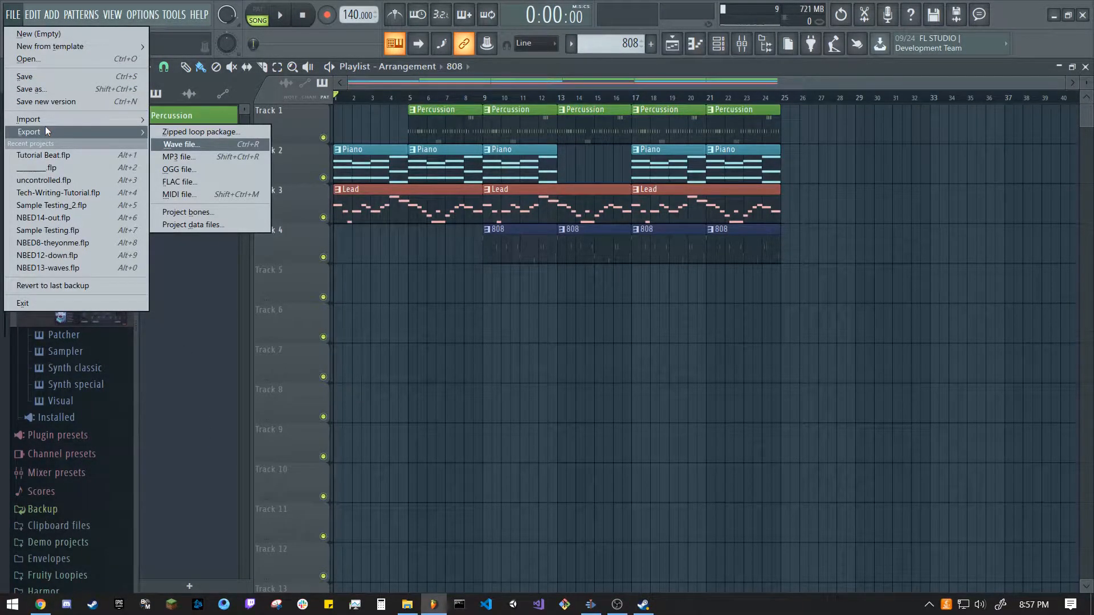
pyautogui.click(217, 143)
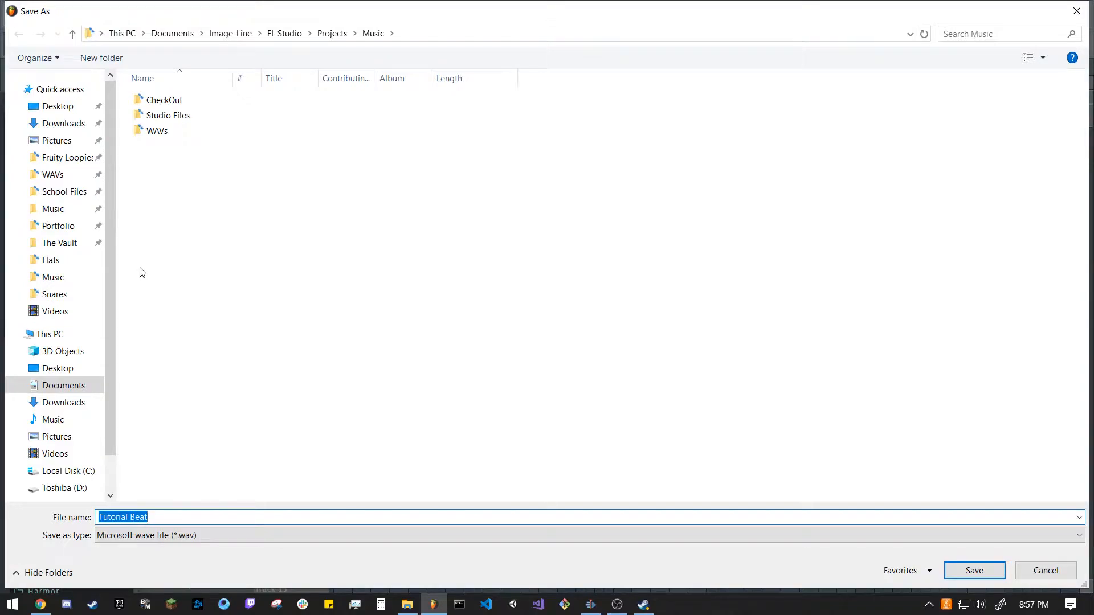
pyautogui.click(974, 570)
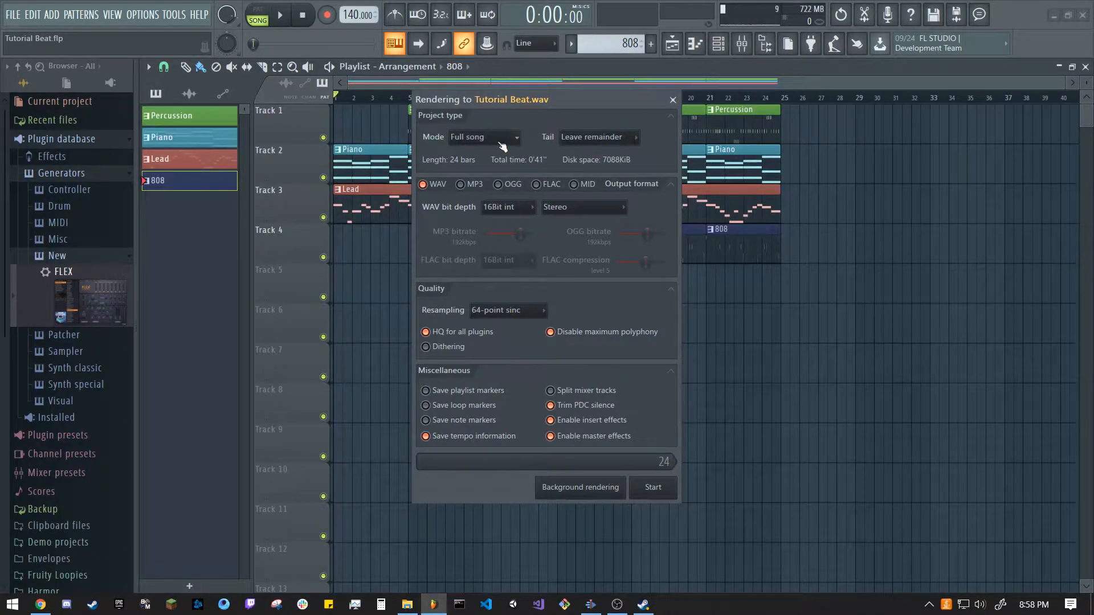
# Render the full song to WAV with the tail set to Leave remainder and playlist and loop marker saving turned off.
pyautogui.click(603, 138)
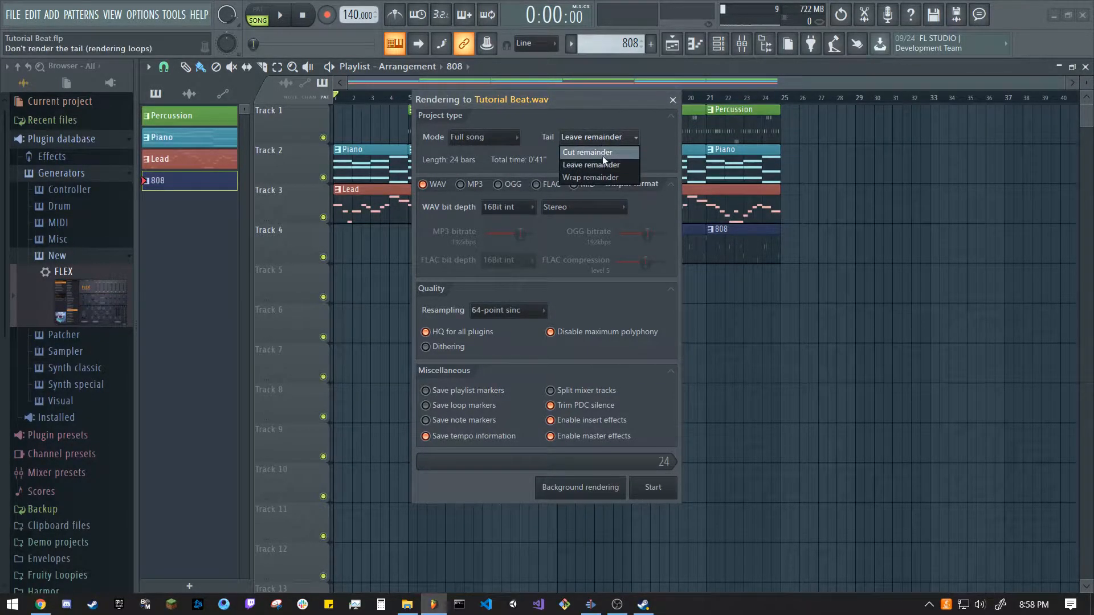
pyautogui.click(595, 163)
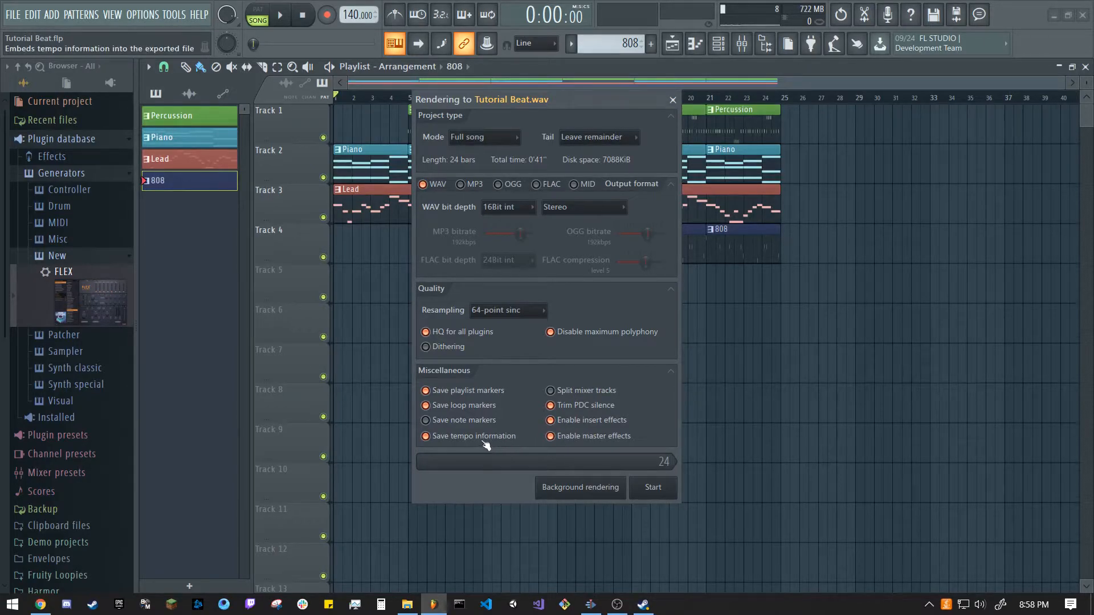
pyautogui.click(453, 405)
pyautogui.click(452, 392)
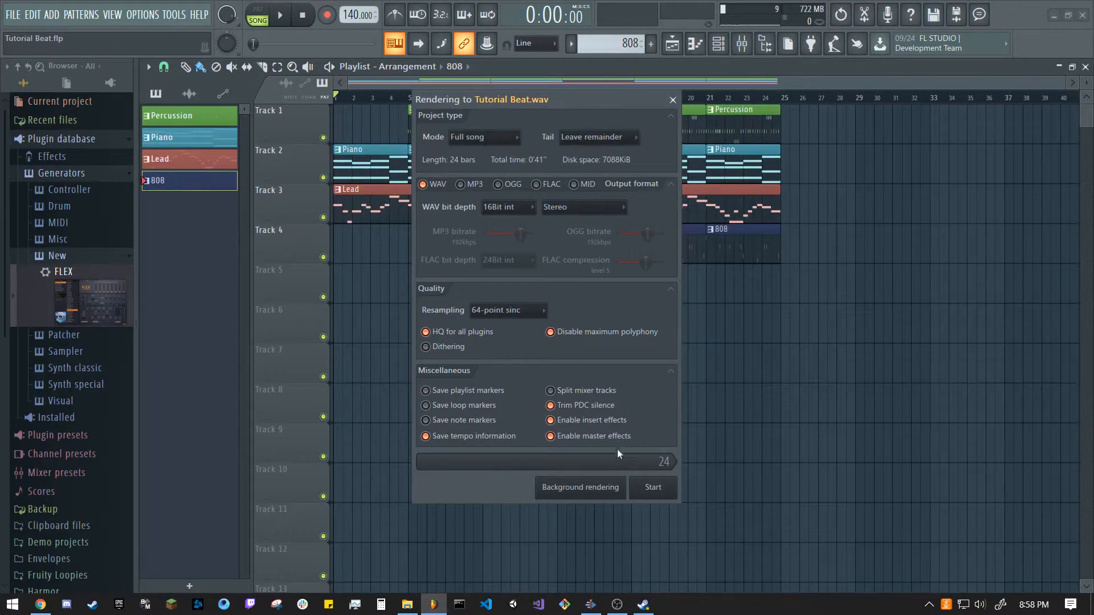
pyautogui.click(653, 488)
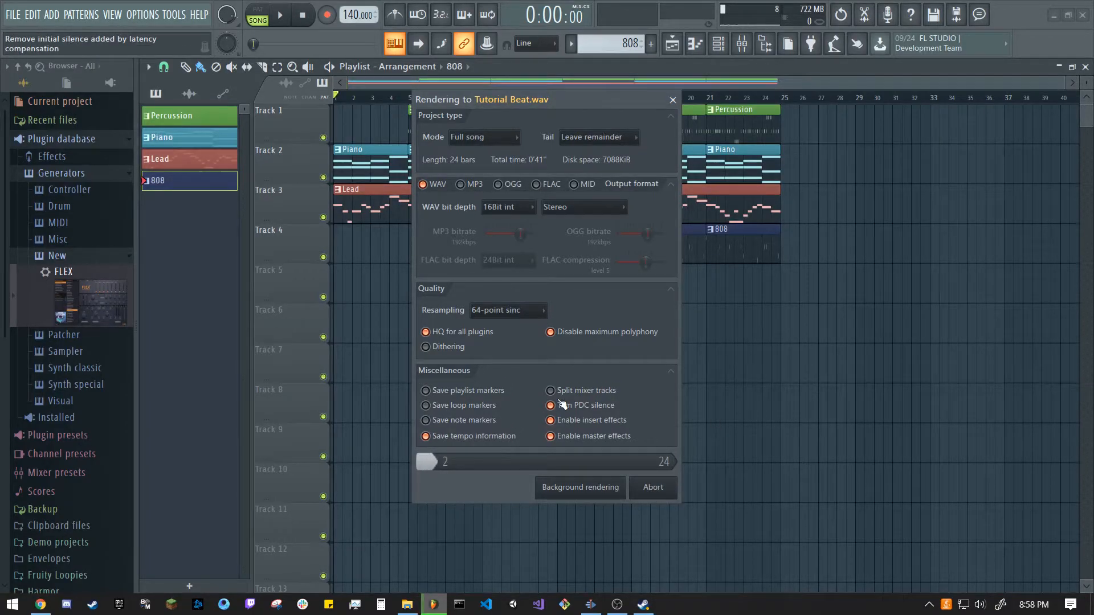